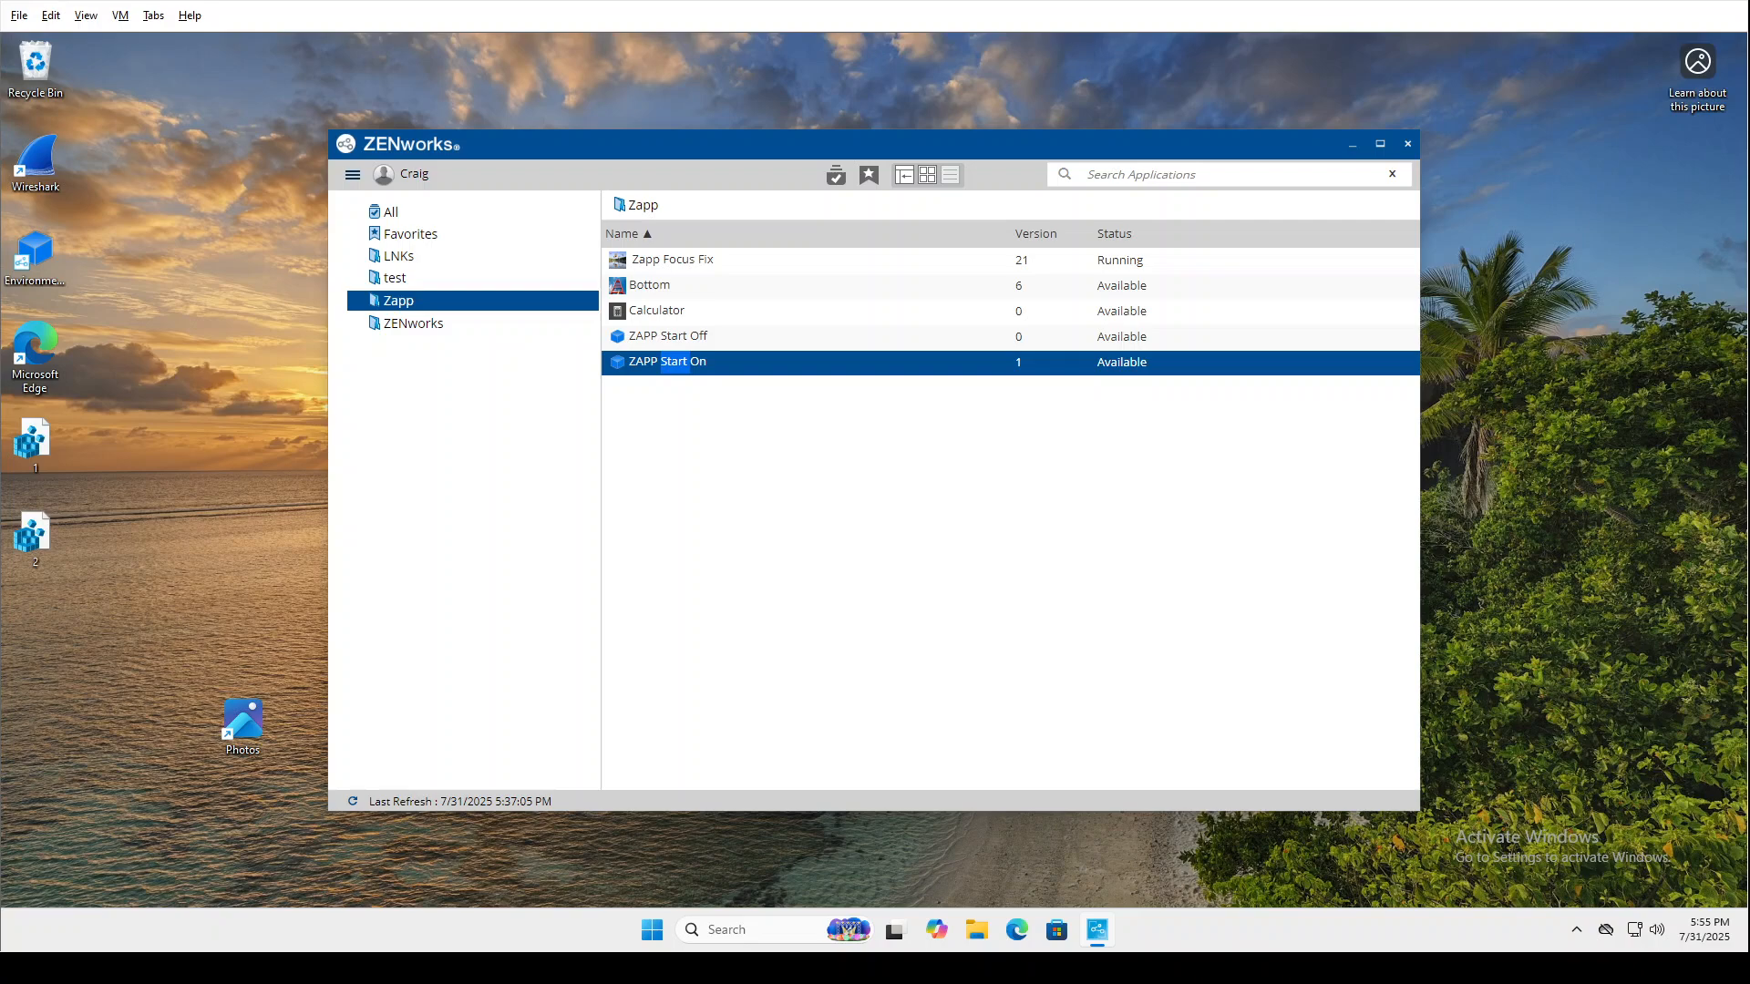
# Launch Calculator from the Zapp folder twice, closing it after each launch
pyautogui.doubleClick(825, 311)
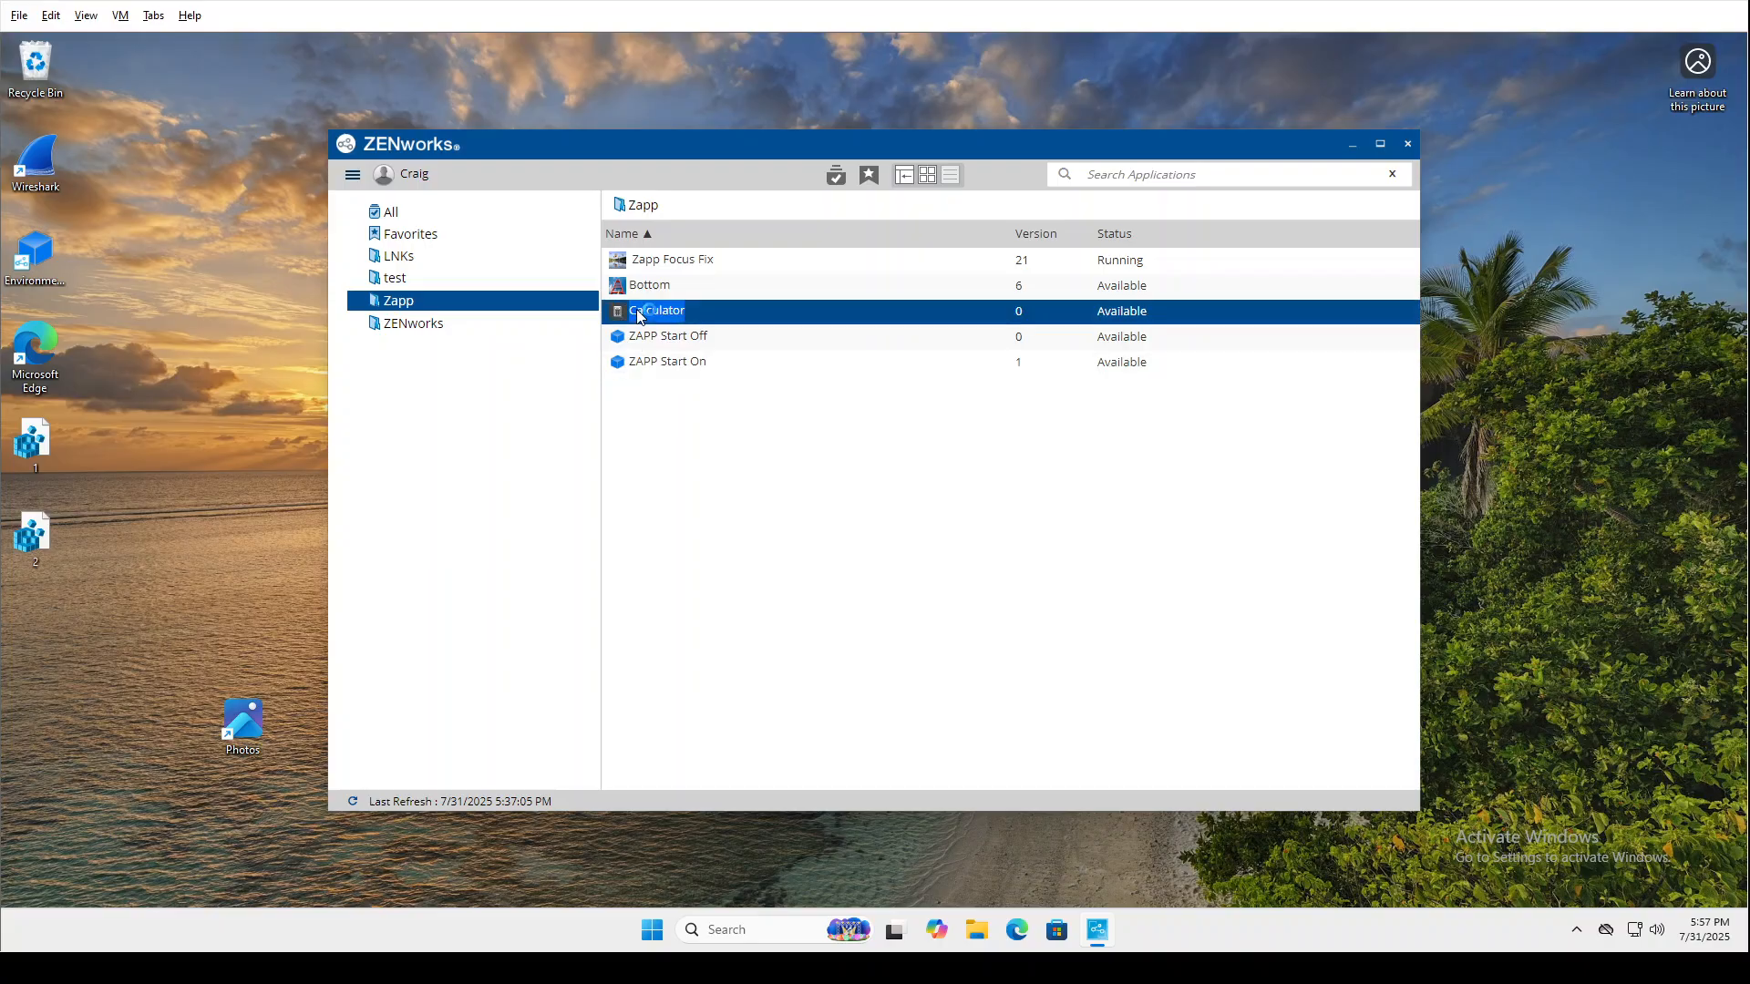
pyautogui.click(931, 75)
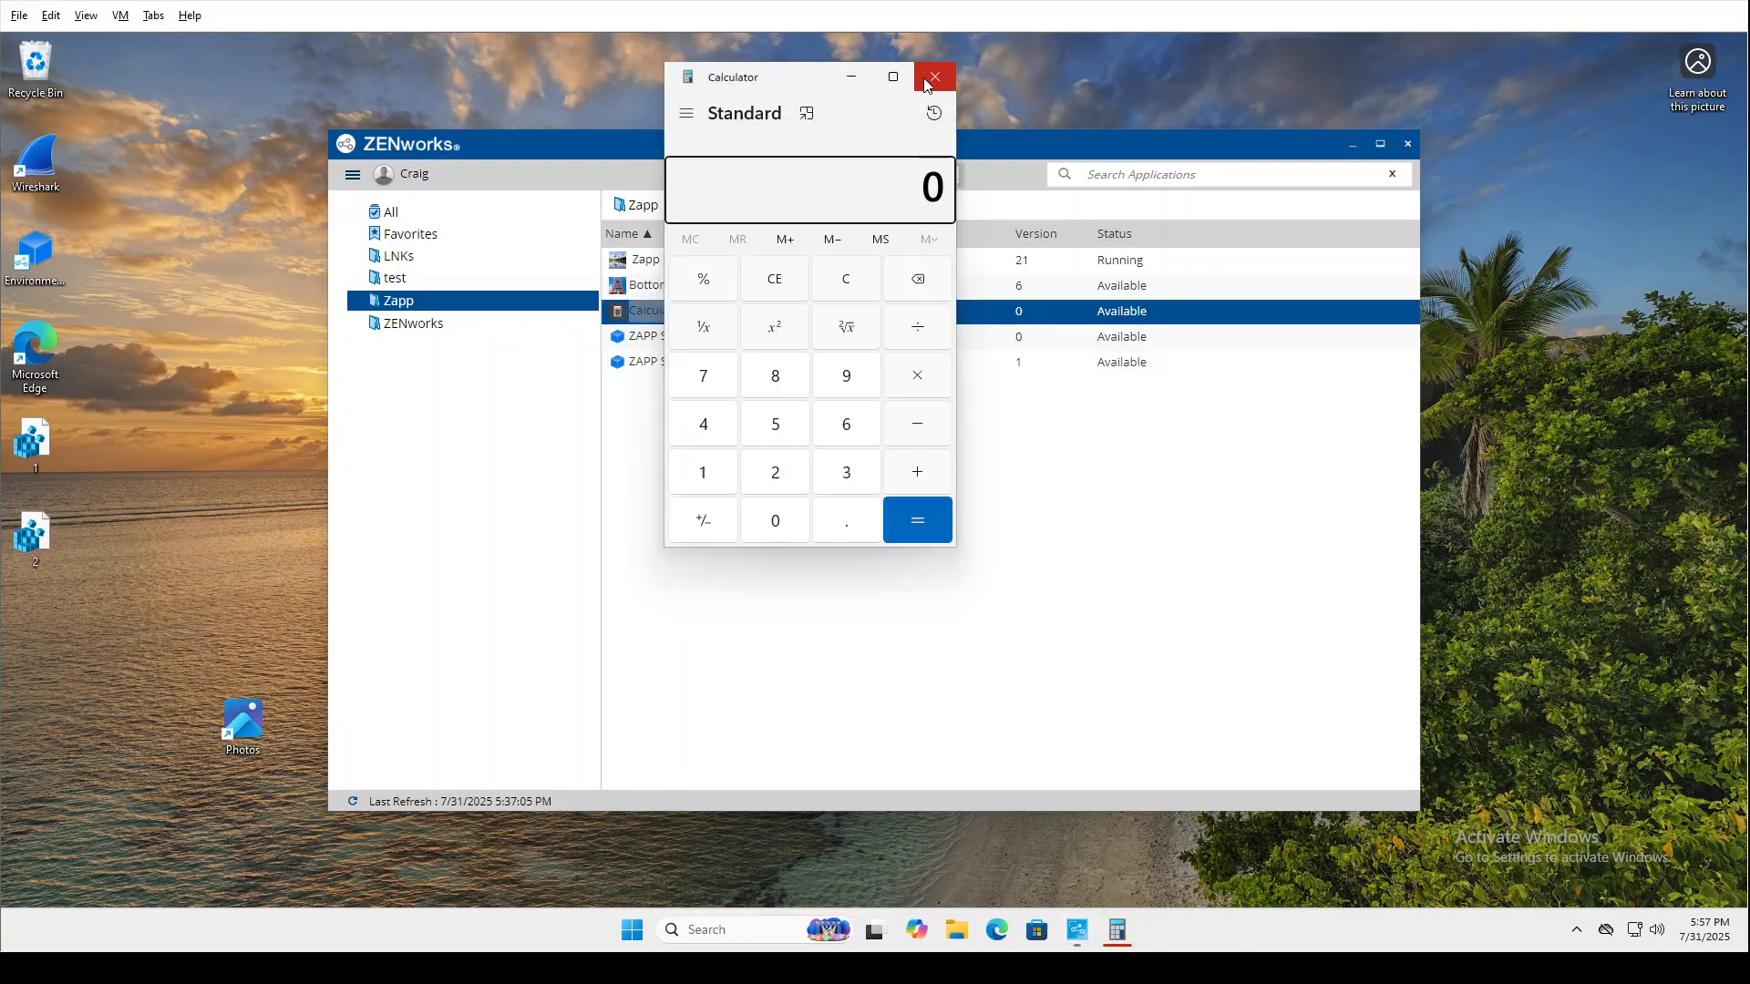
pyautogui.doubleClick(686, 314)
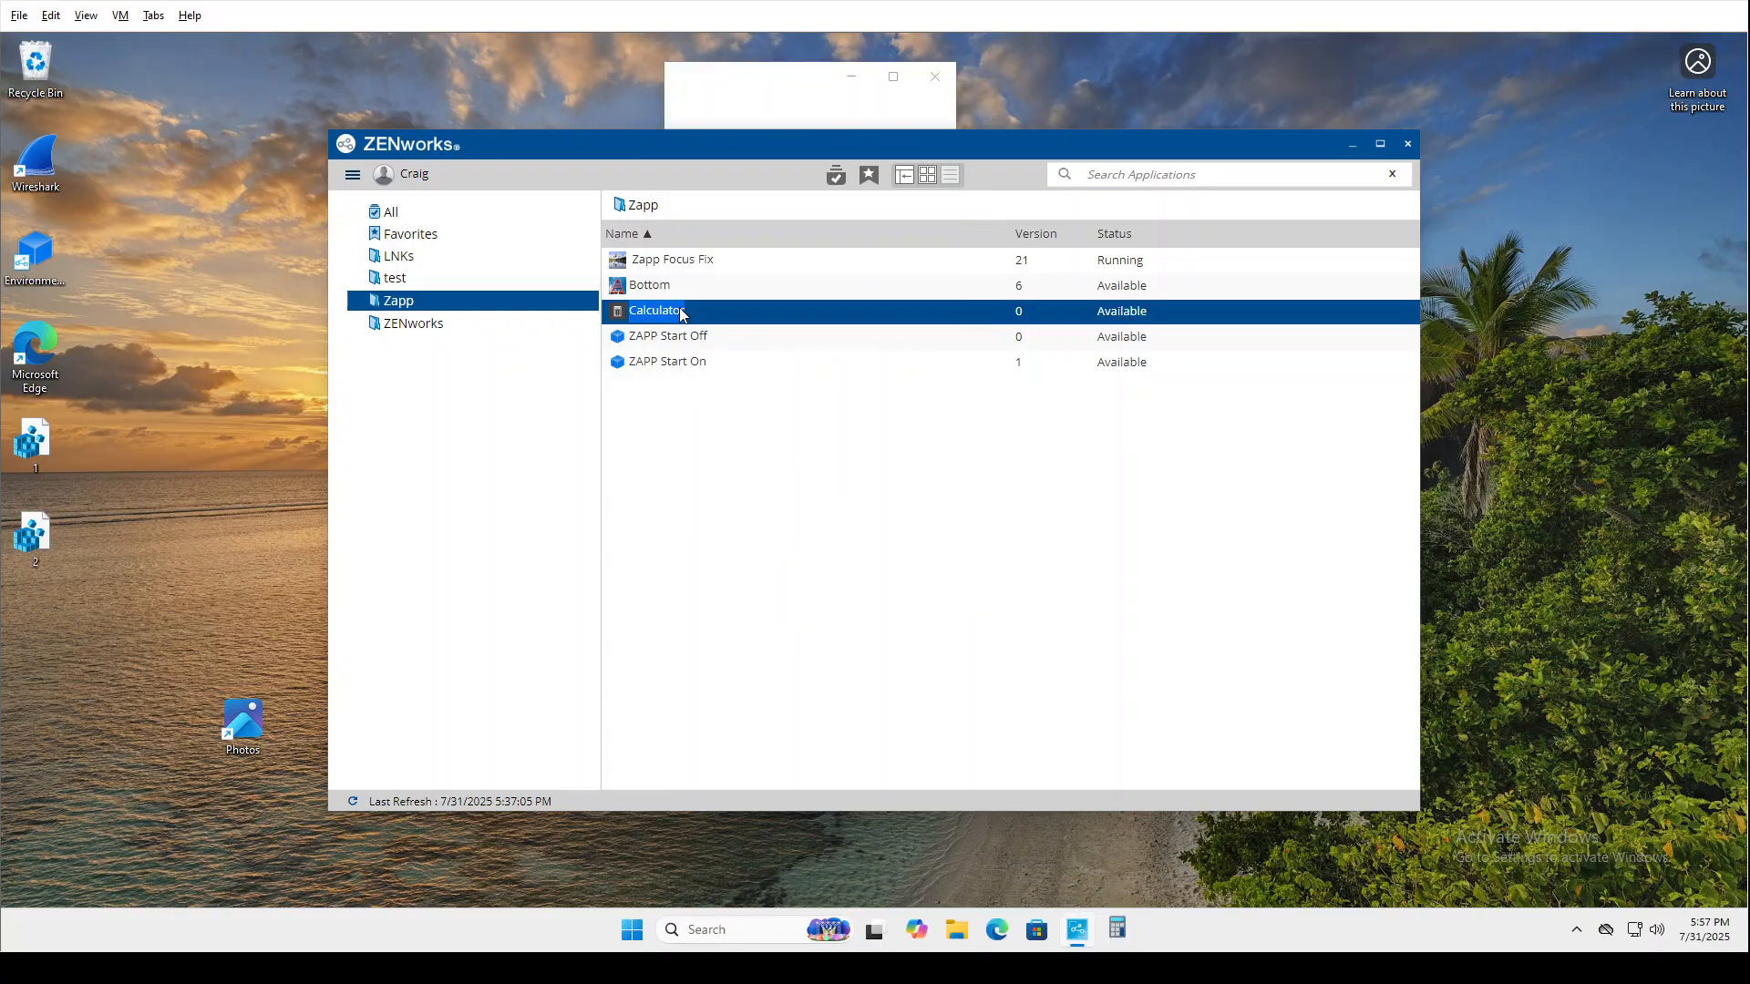
pyautogui.click(933, 82)
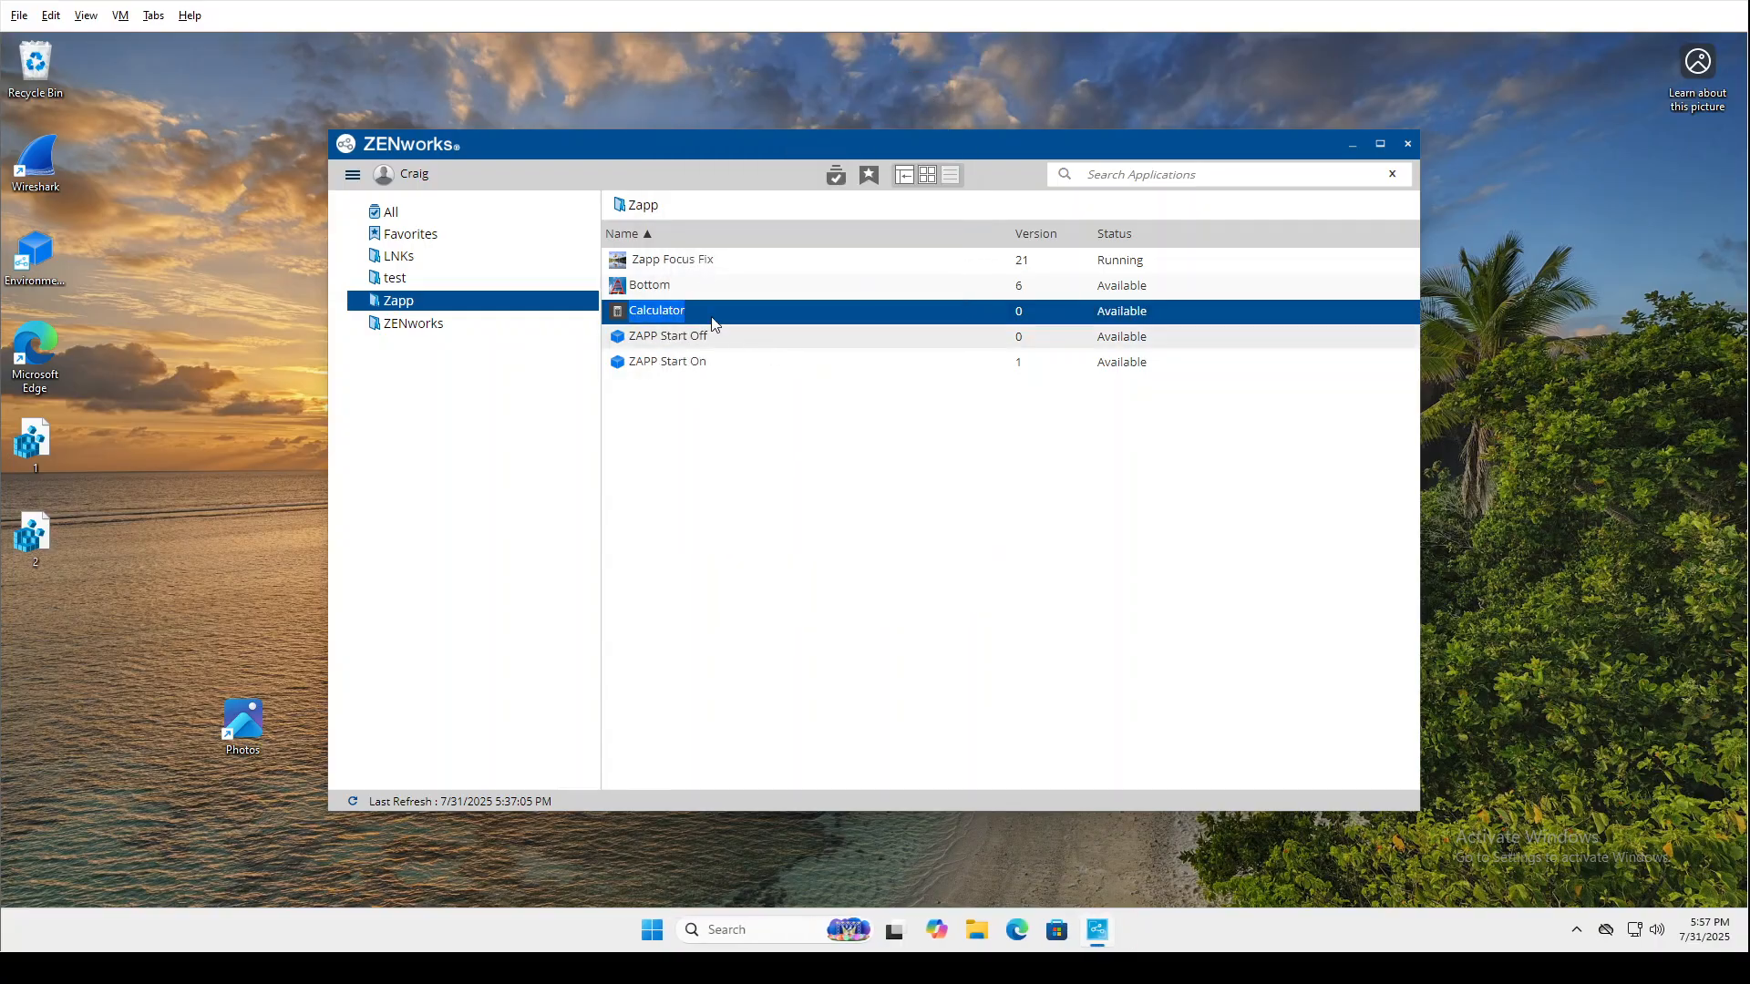
# Run the Zapp Focus Fix bundle and test Calculator again by opening and closing it twice
pyautogui.click(734, 265)
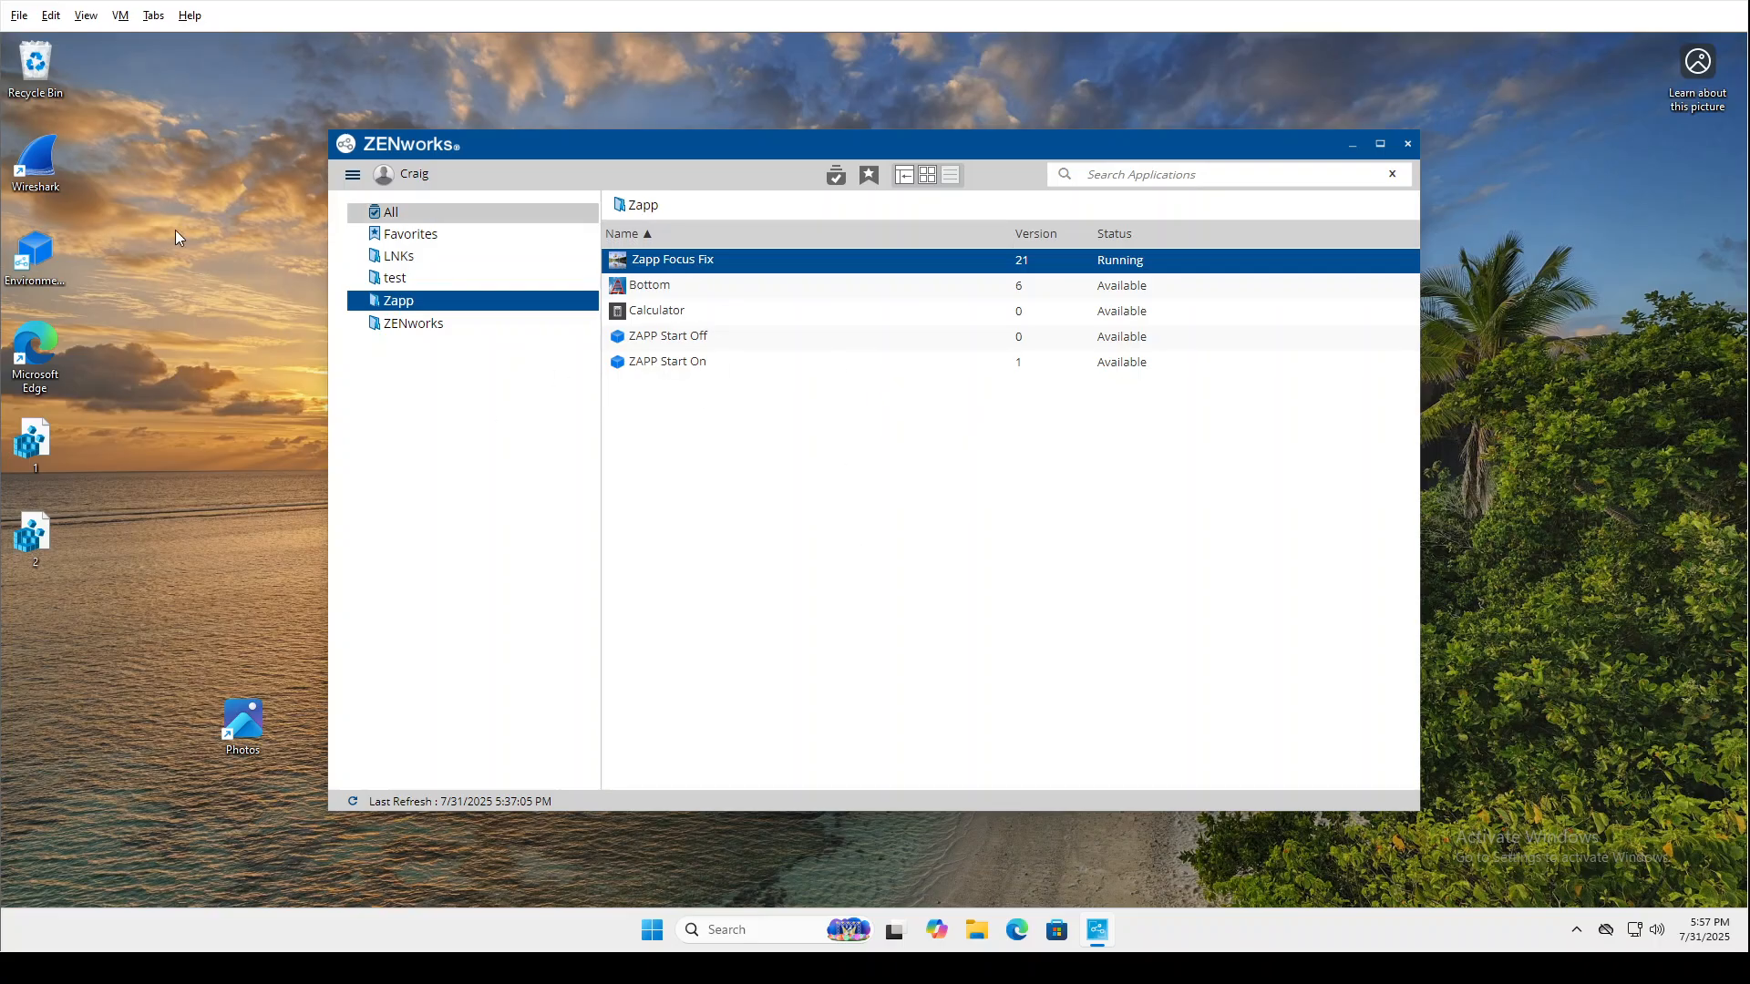
pyautogui.doubleClick(653, 258)
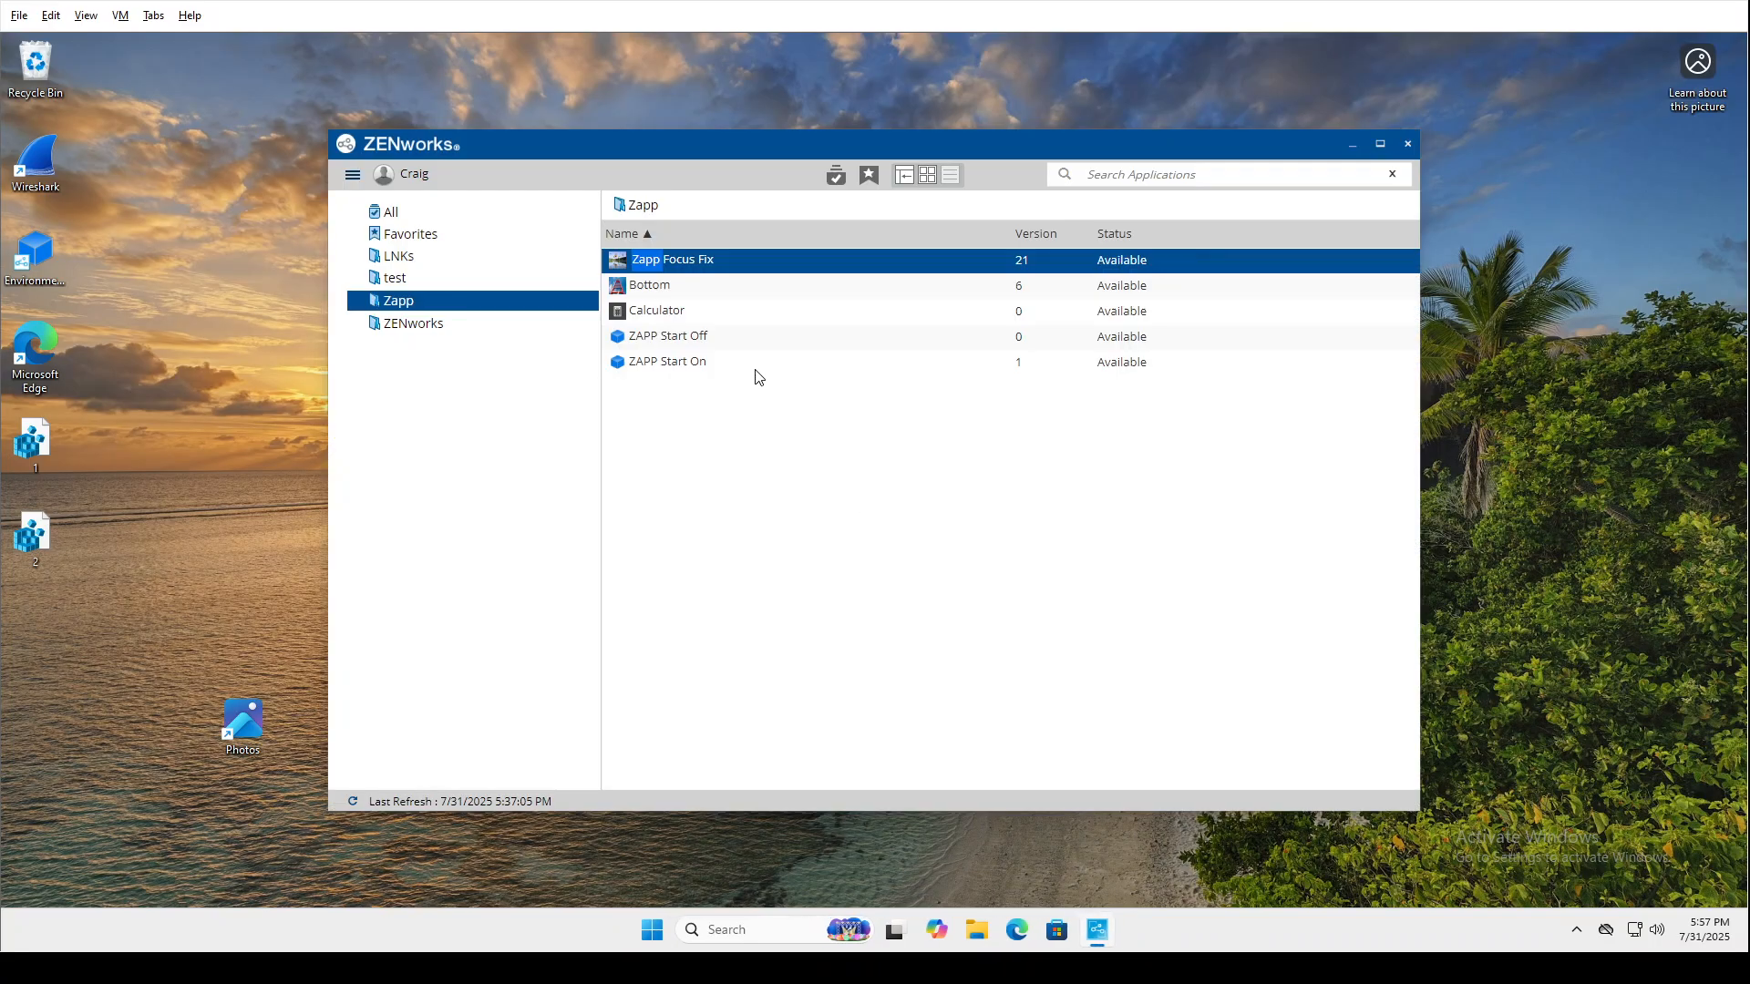
pyautogui.doubleClick(635, 315)
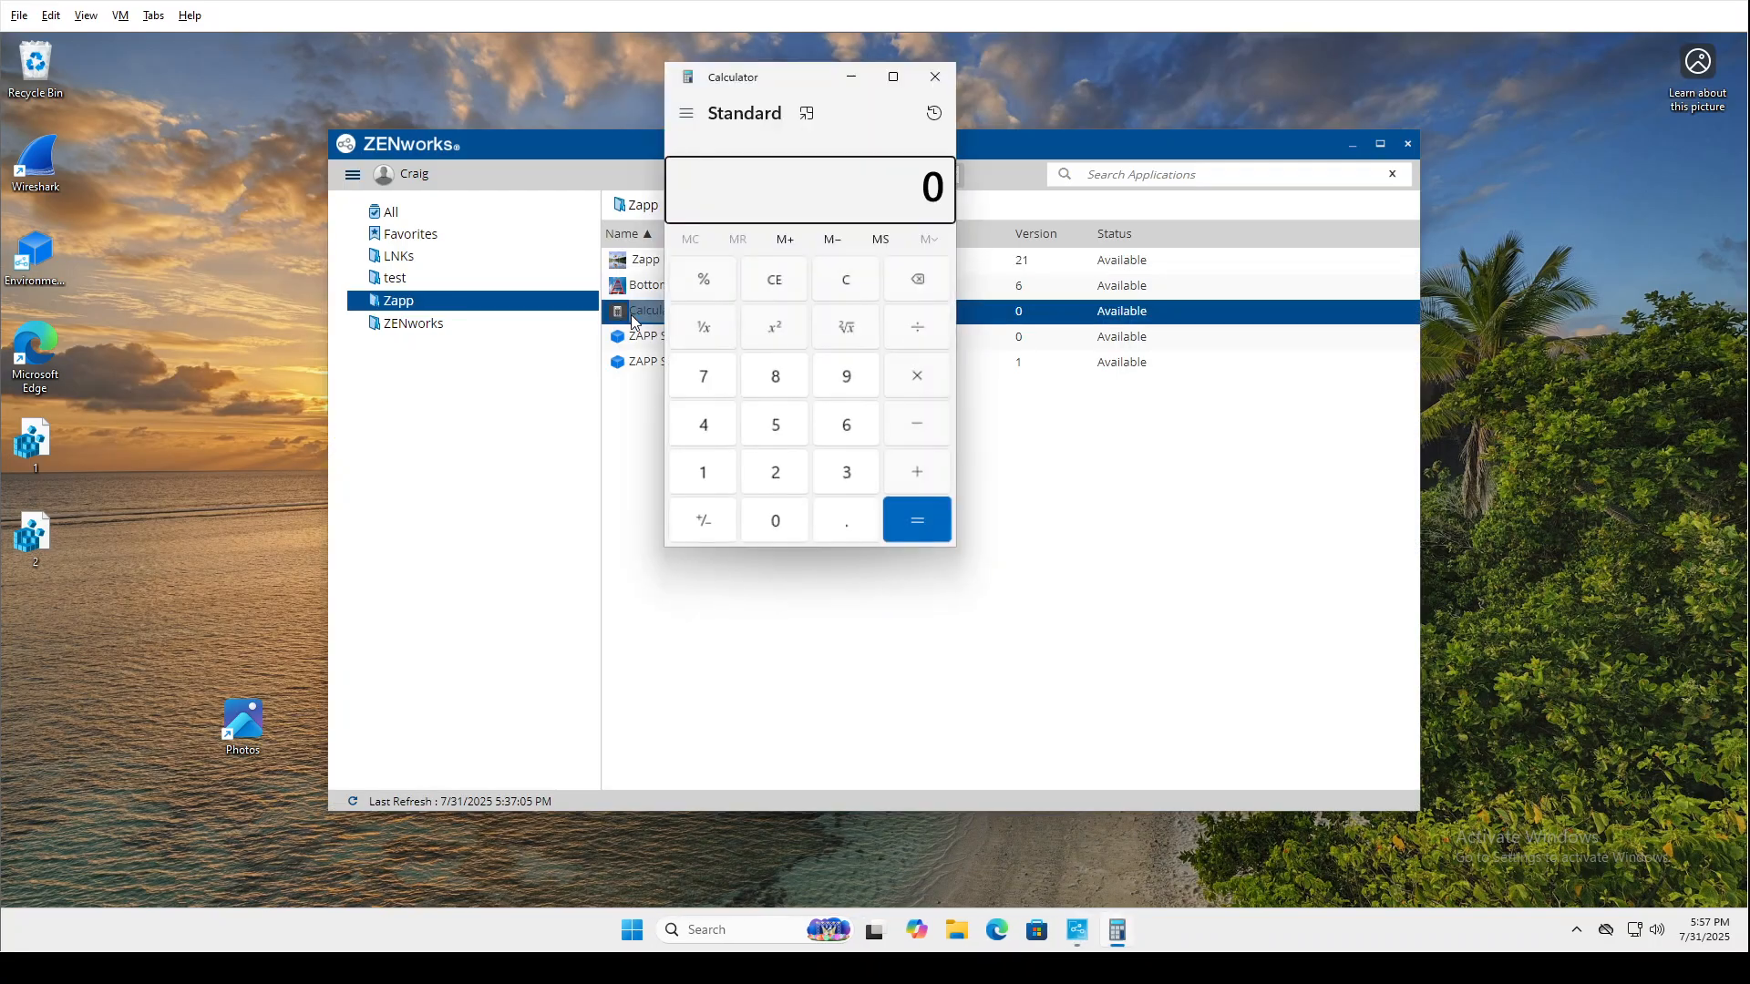
pyautogui.click(935, 76)
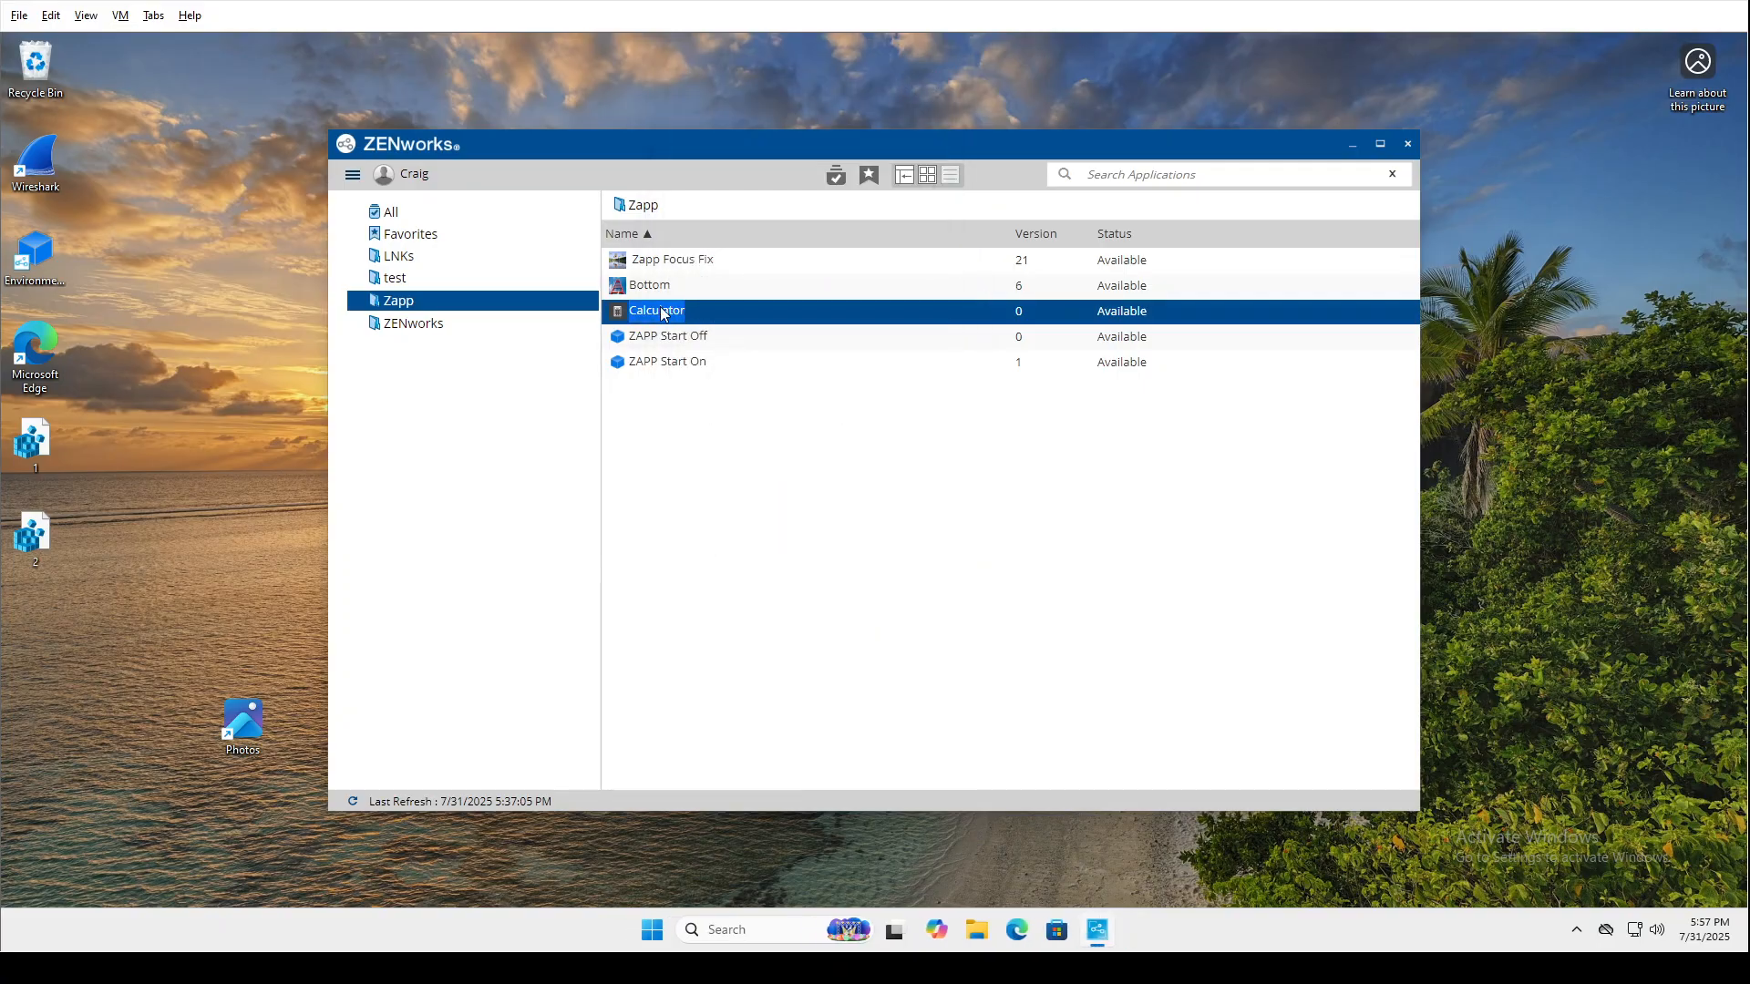
pyautogui.doubleClick(662, 315)
pyautogui.click(935, 76)
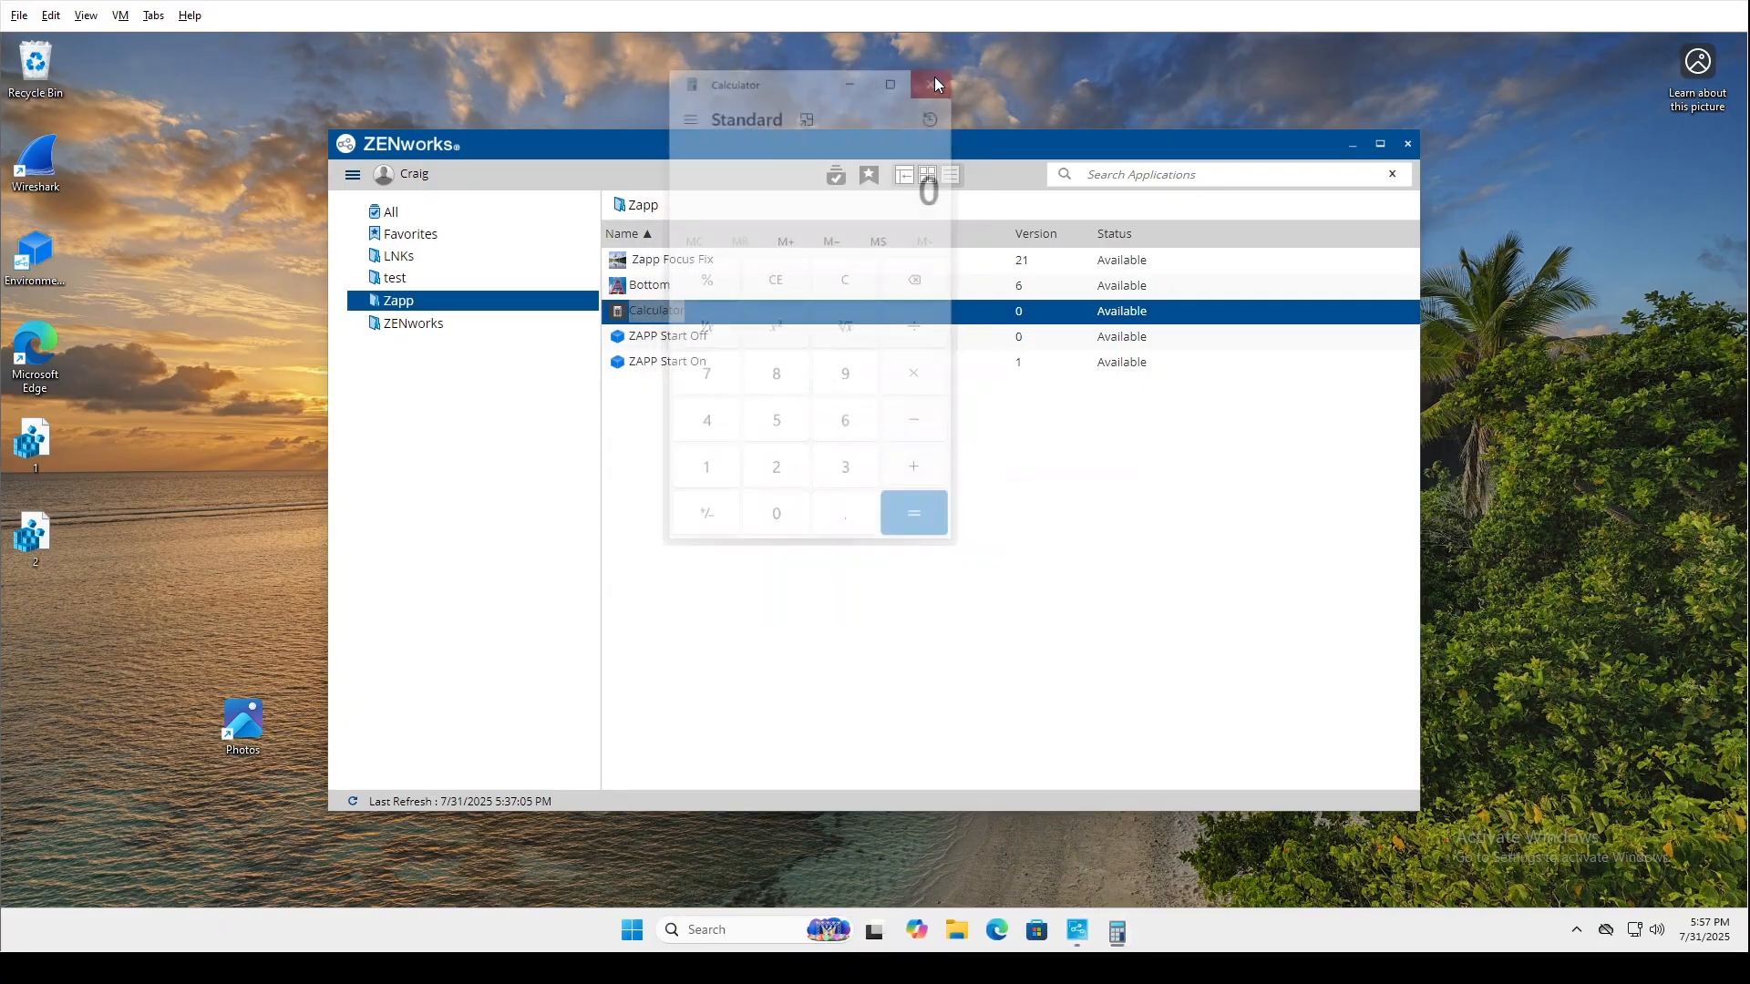
# Sign out of the current Windows session
pyautogui.rightClick(653, 929)
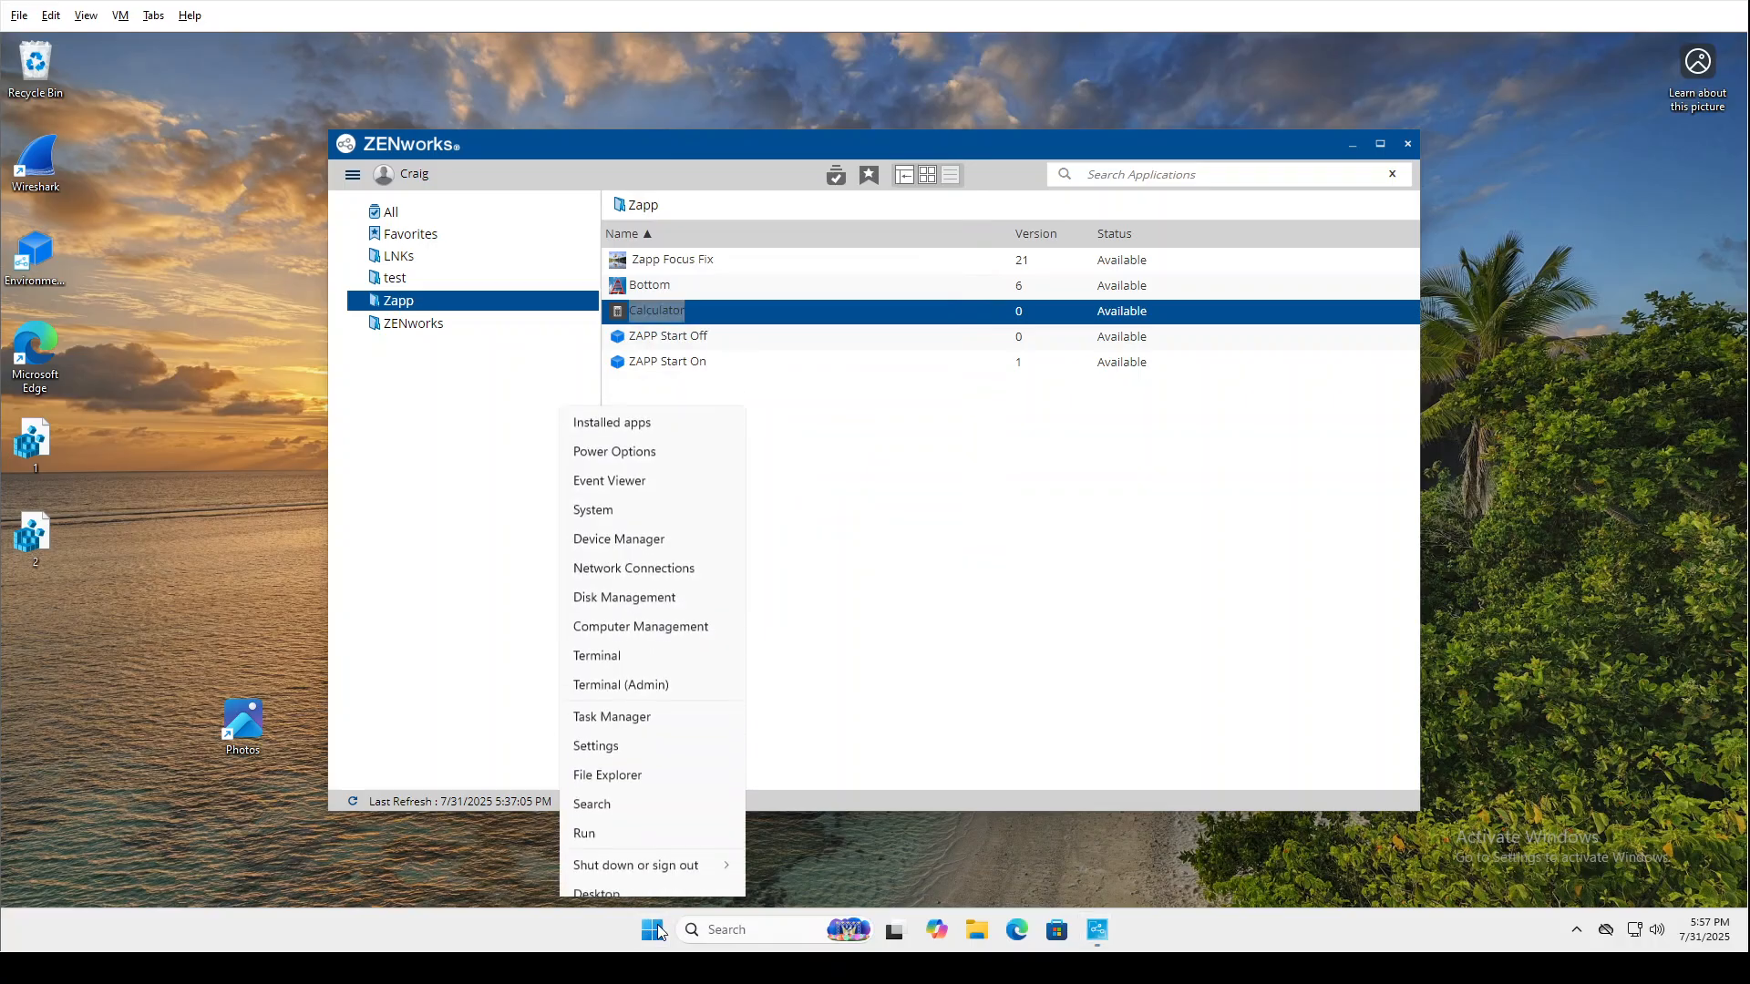
pyautogui.moveTo(664, 852)
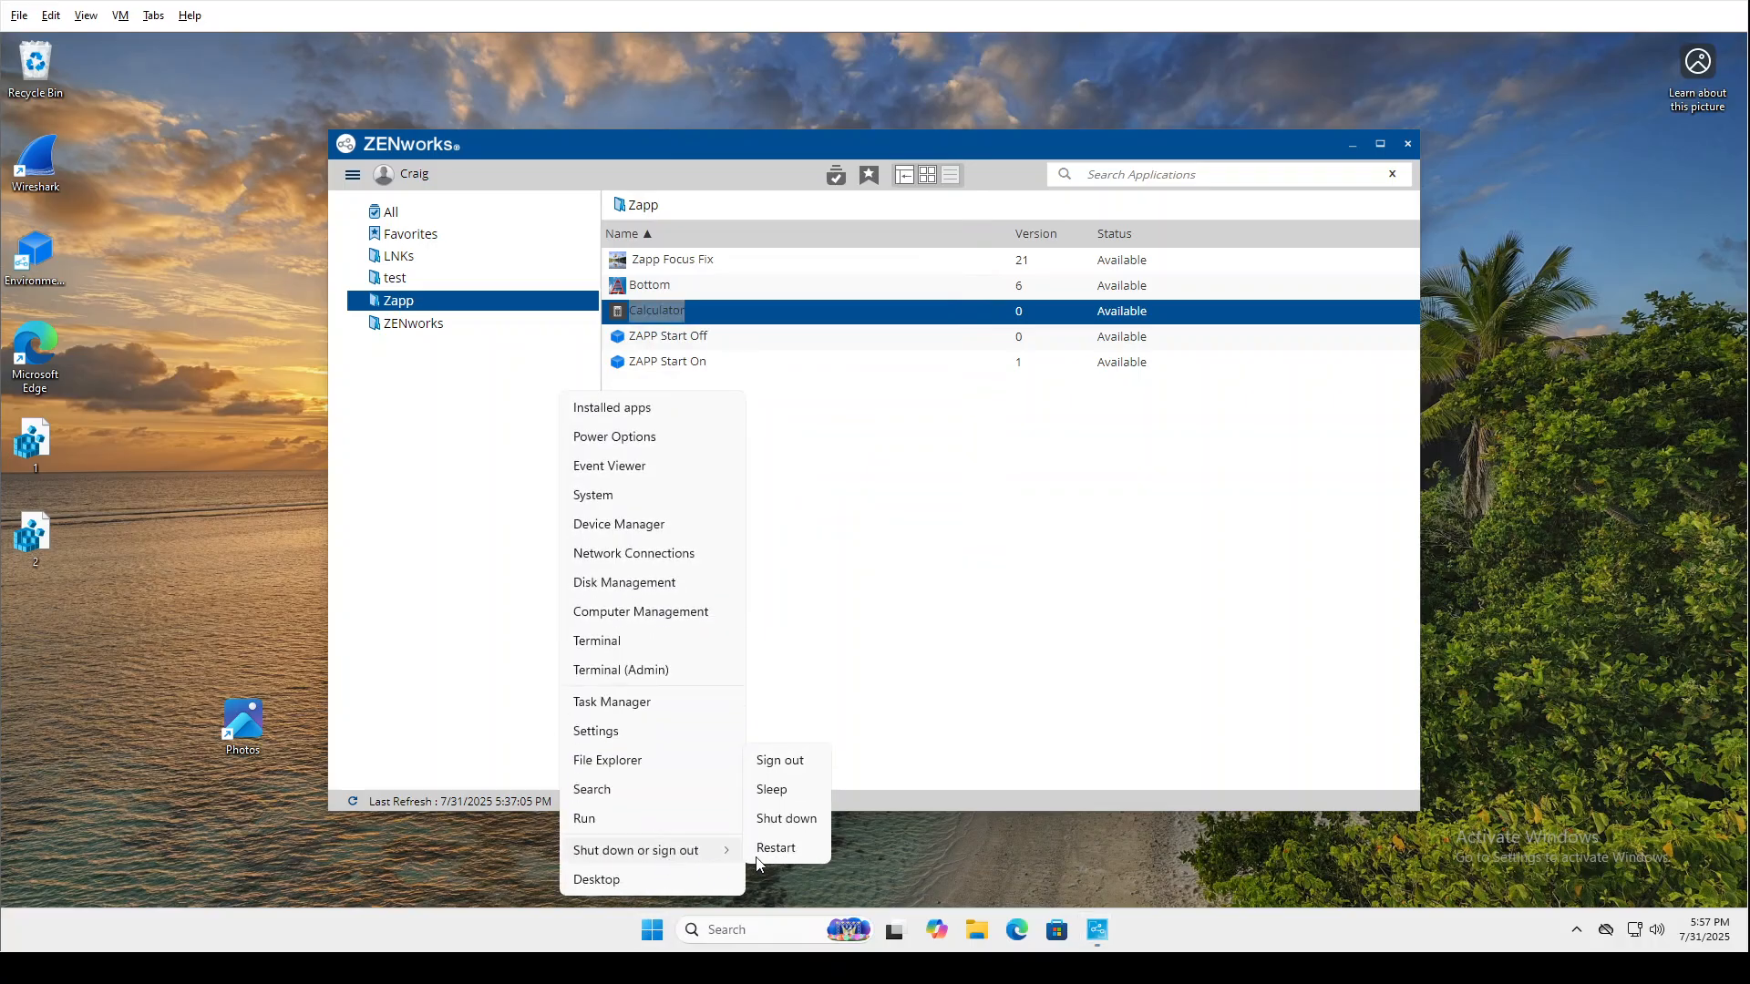
pyautogui.click(778, 759)
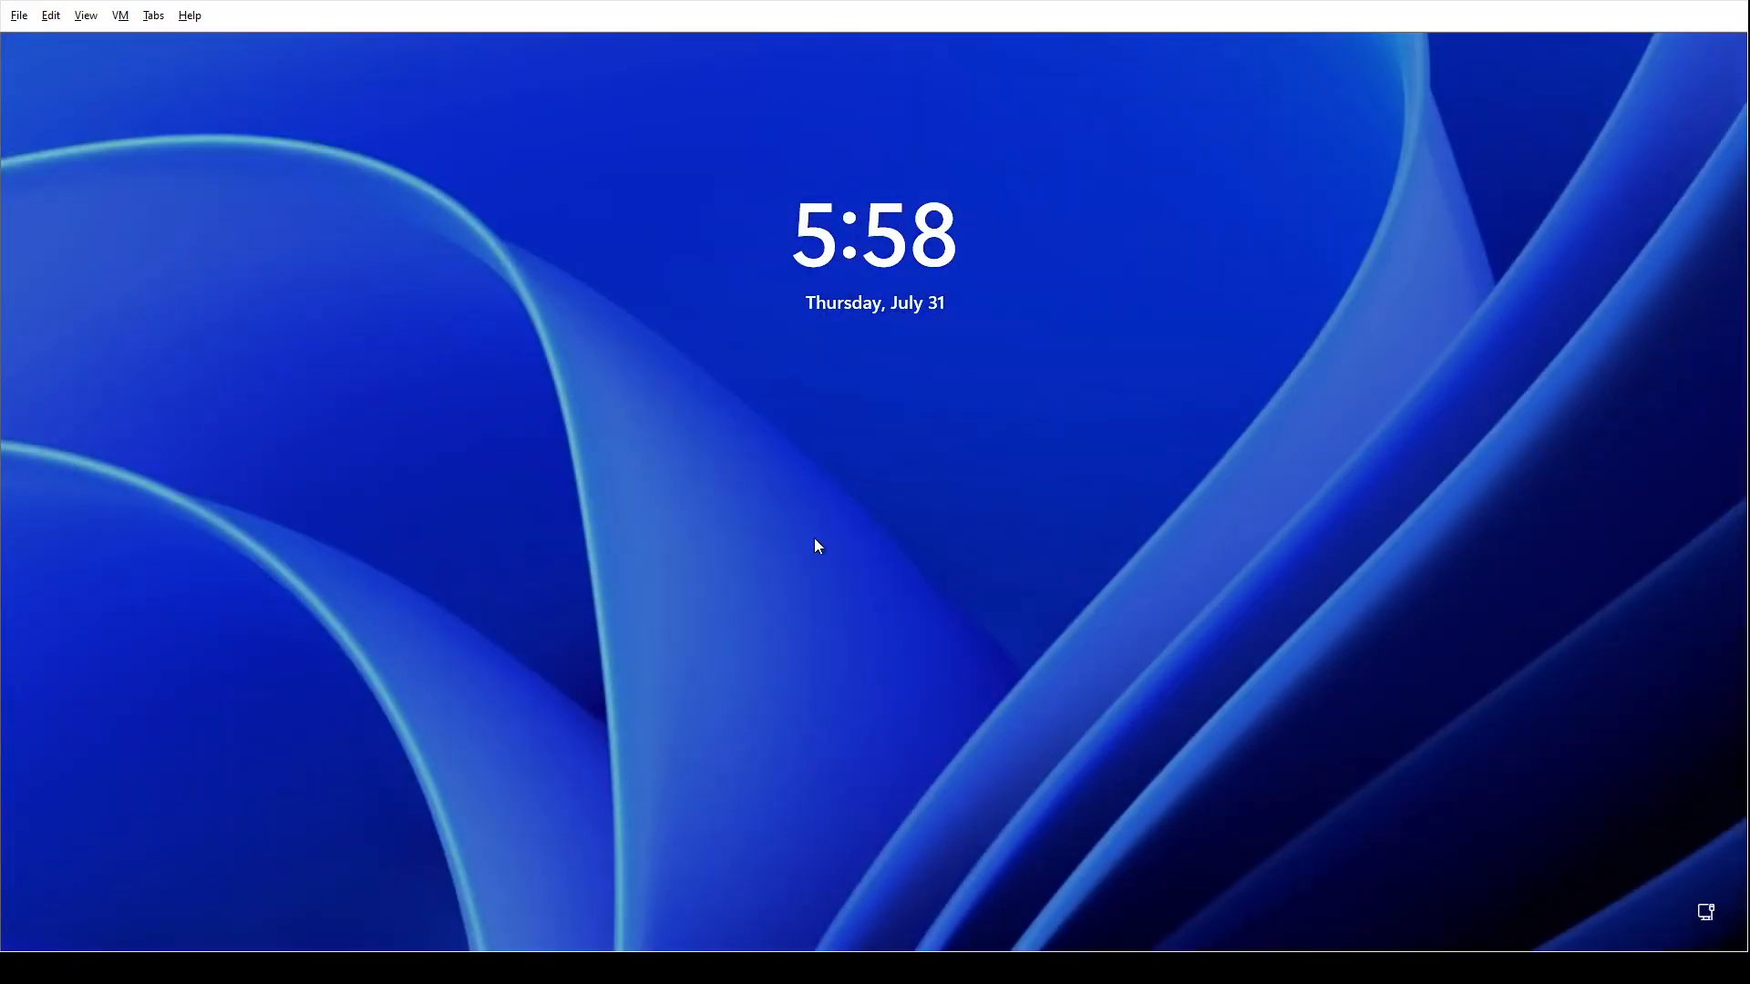
# Sign in to Windows with the account password, cancelling the ZENworks Configuration Management login and re-entering the password
pyautogui.click(815, 540)
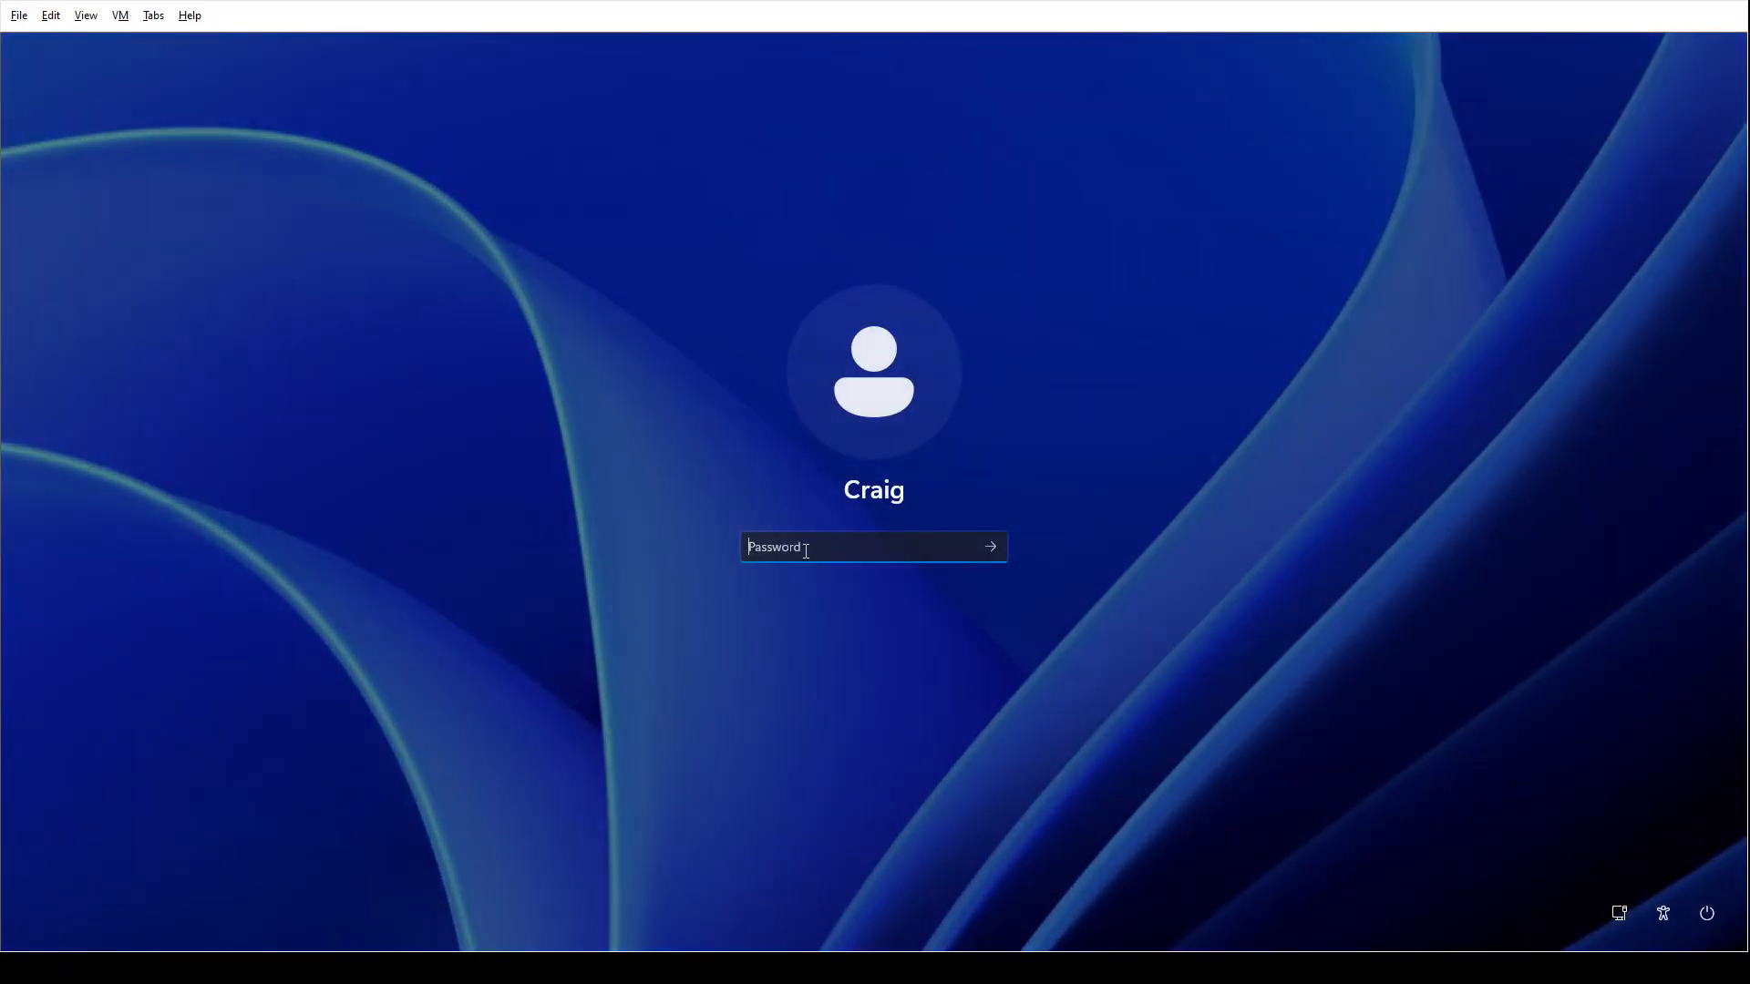
pyautogui.write('•••••')
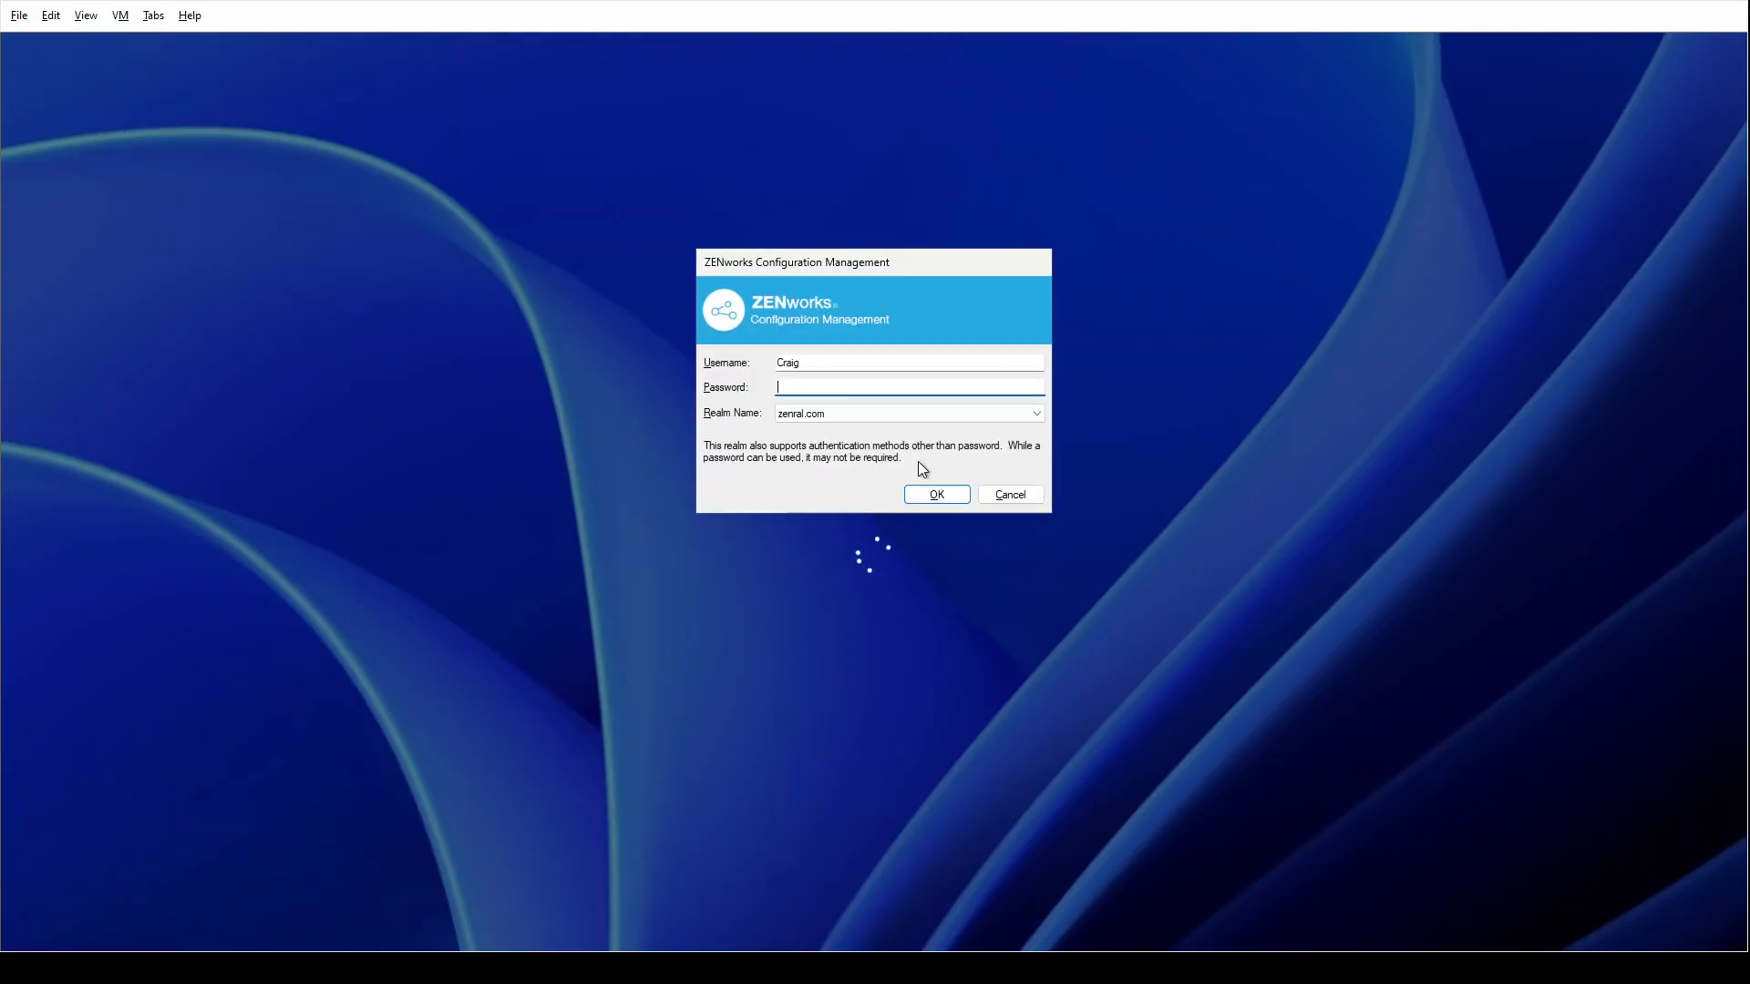
pyautogui.click(1035, 496)
pyautogui.click(909, 619)
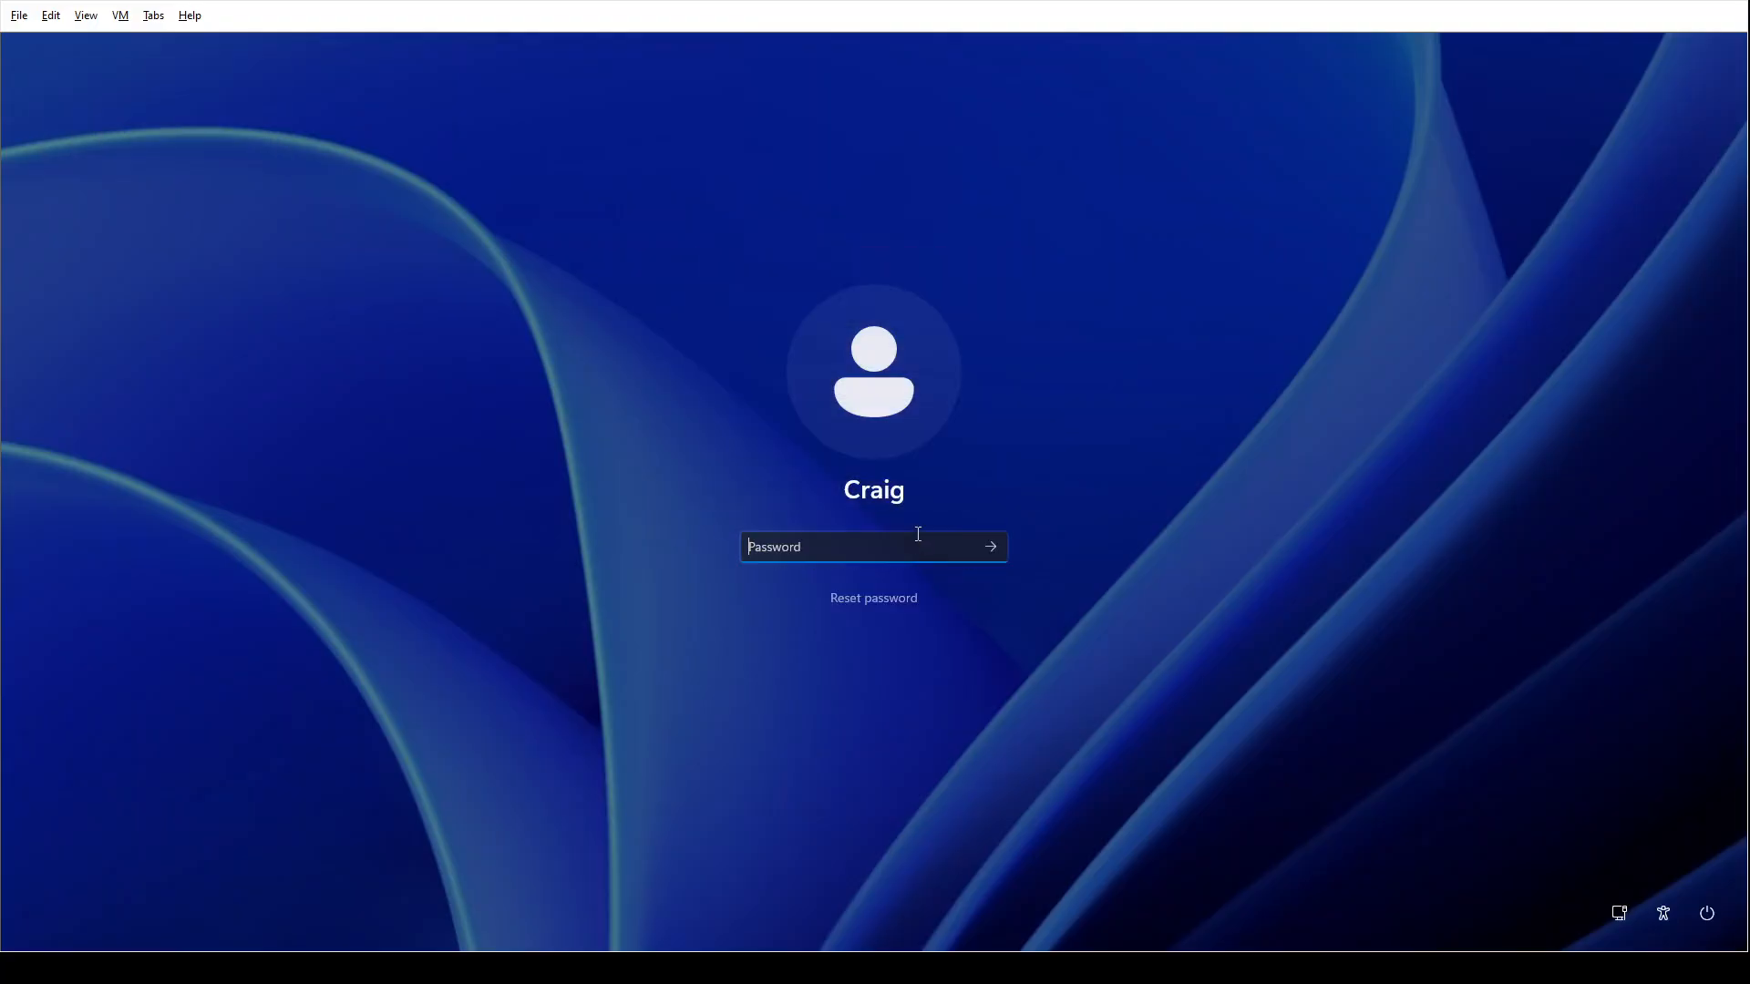
pyautogui.write('••••••••')
pyautogui.press('Return')
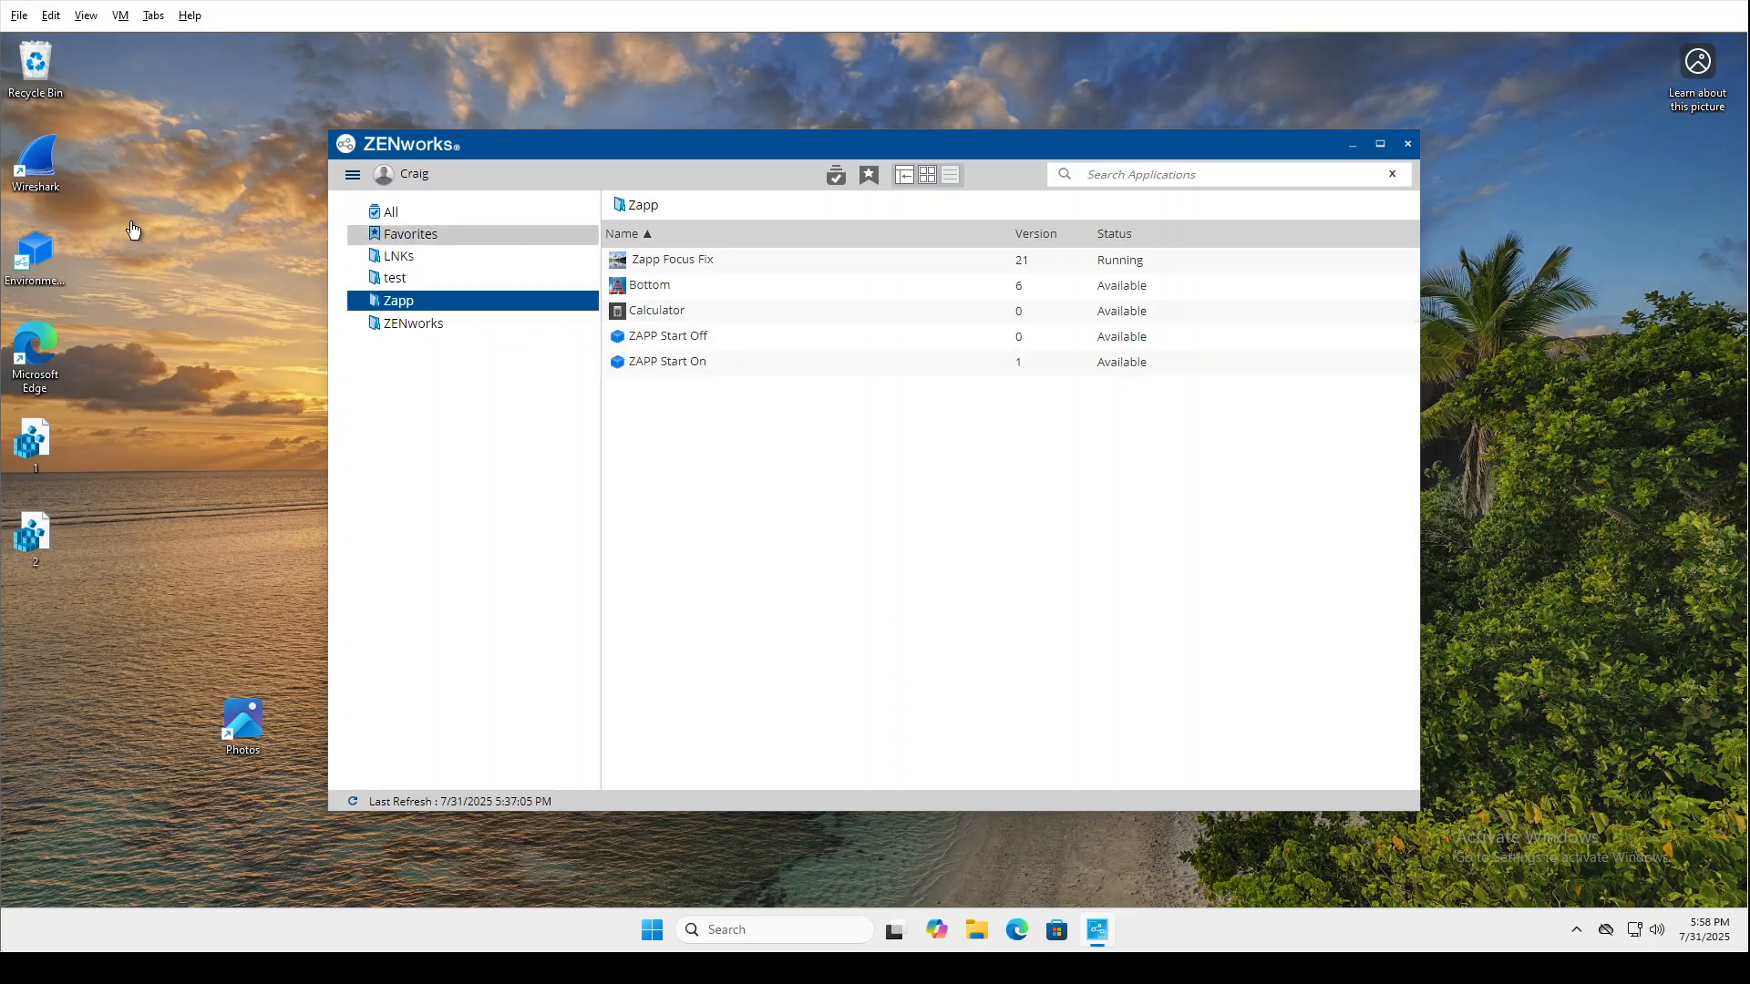
# Test Calculator by opening and closing it once, and run the ZAPP Start Off bundle
pyautogui.doubleClick(675, 312)
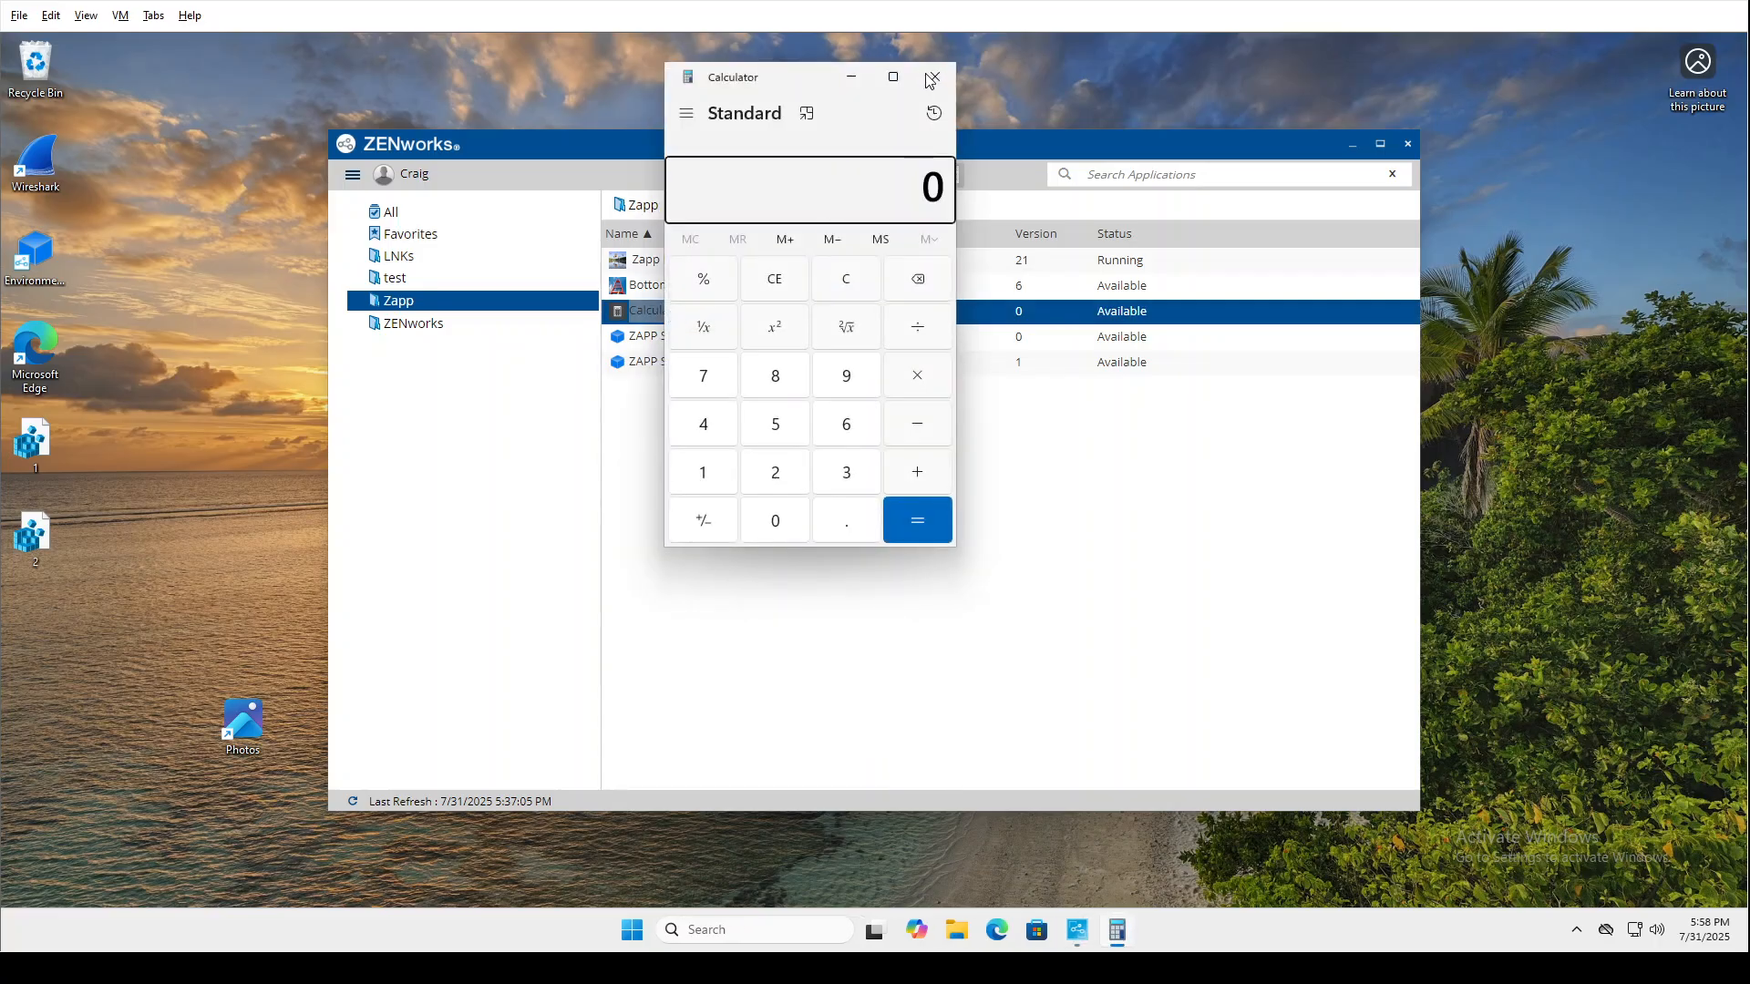
pyautogui.click(934, 81)
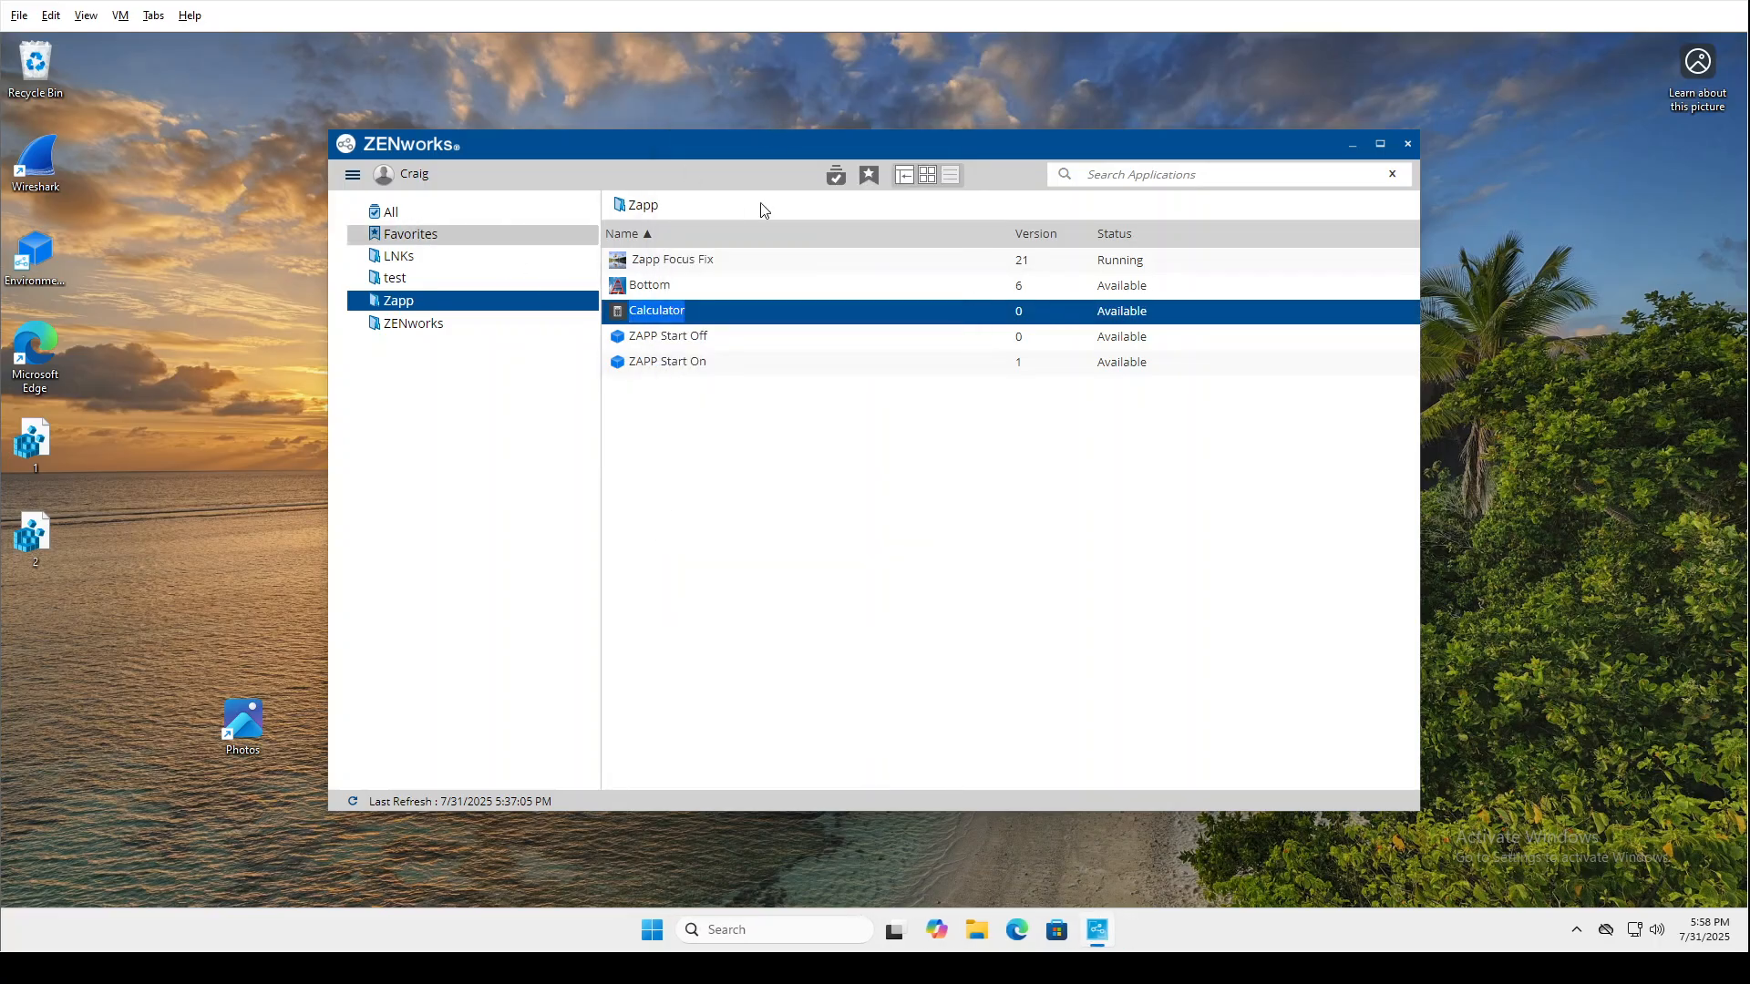
pyautogui.click(655, 338)
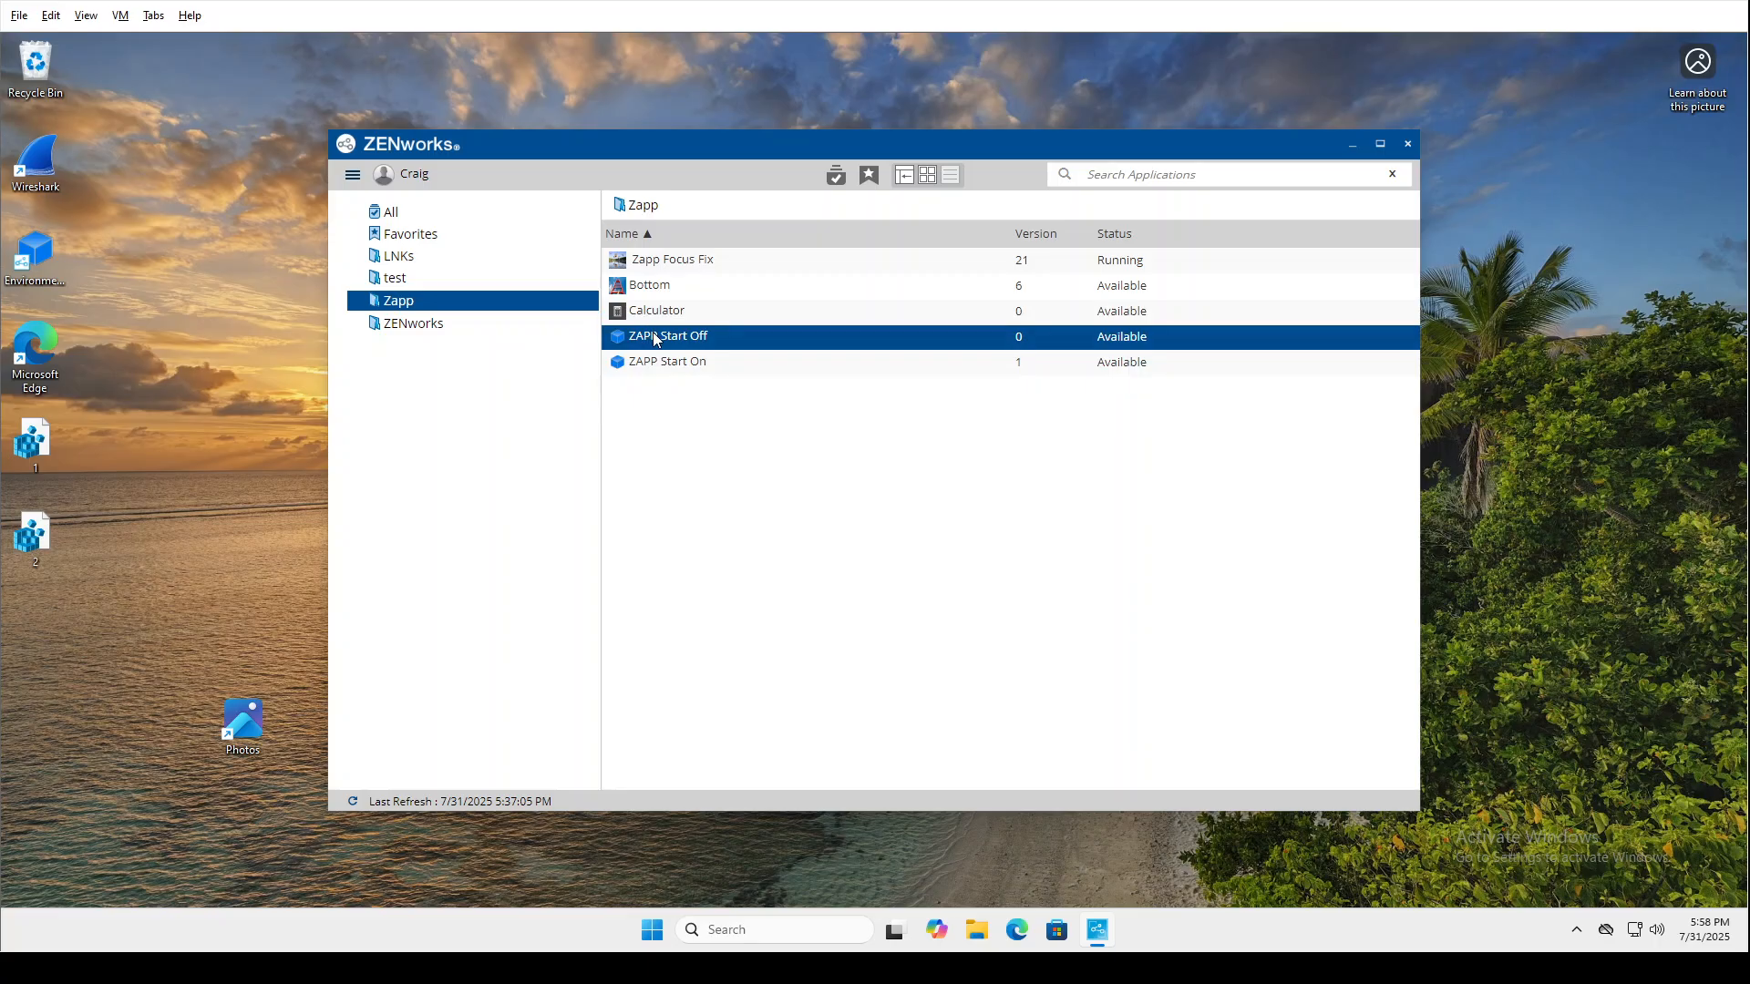
pyautogui.doubleClick(655, 338)
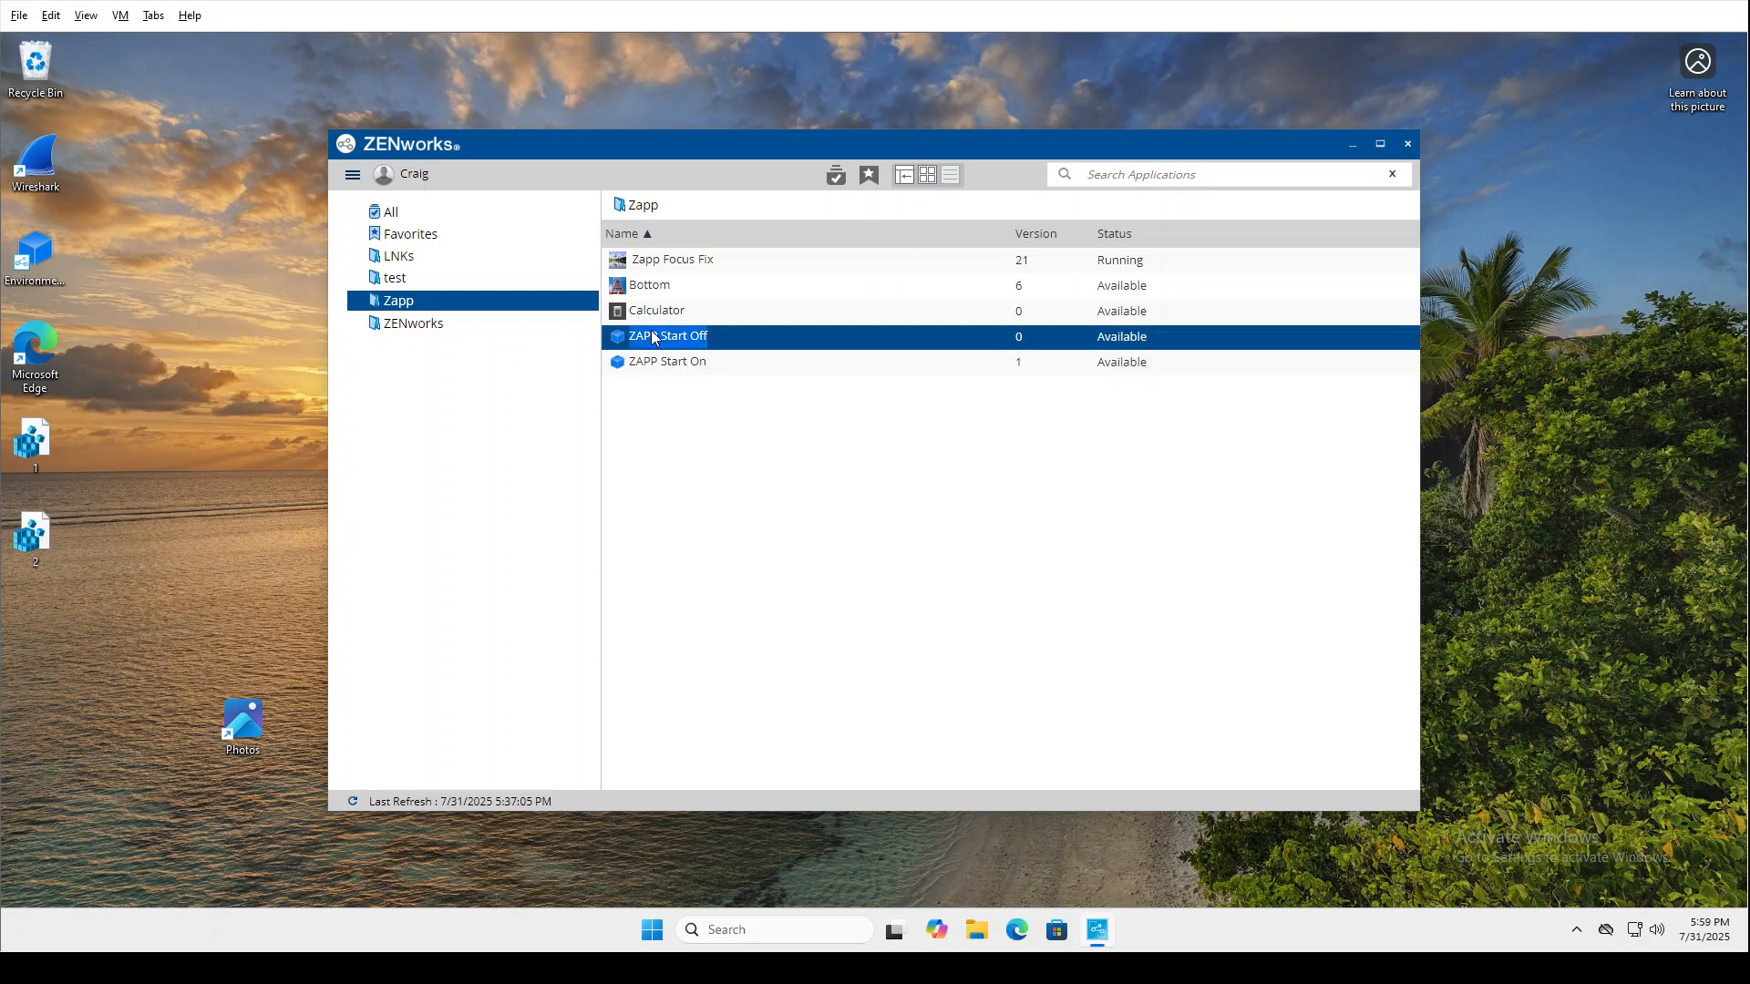
# Sign out of Windows and sign back in with the account password
pyautogui.rightClick(651, 929)
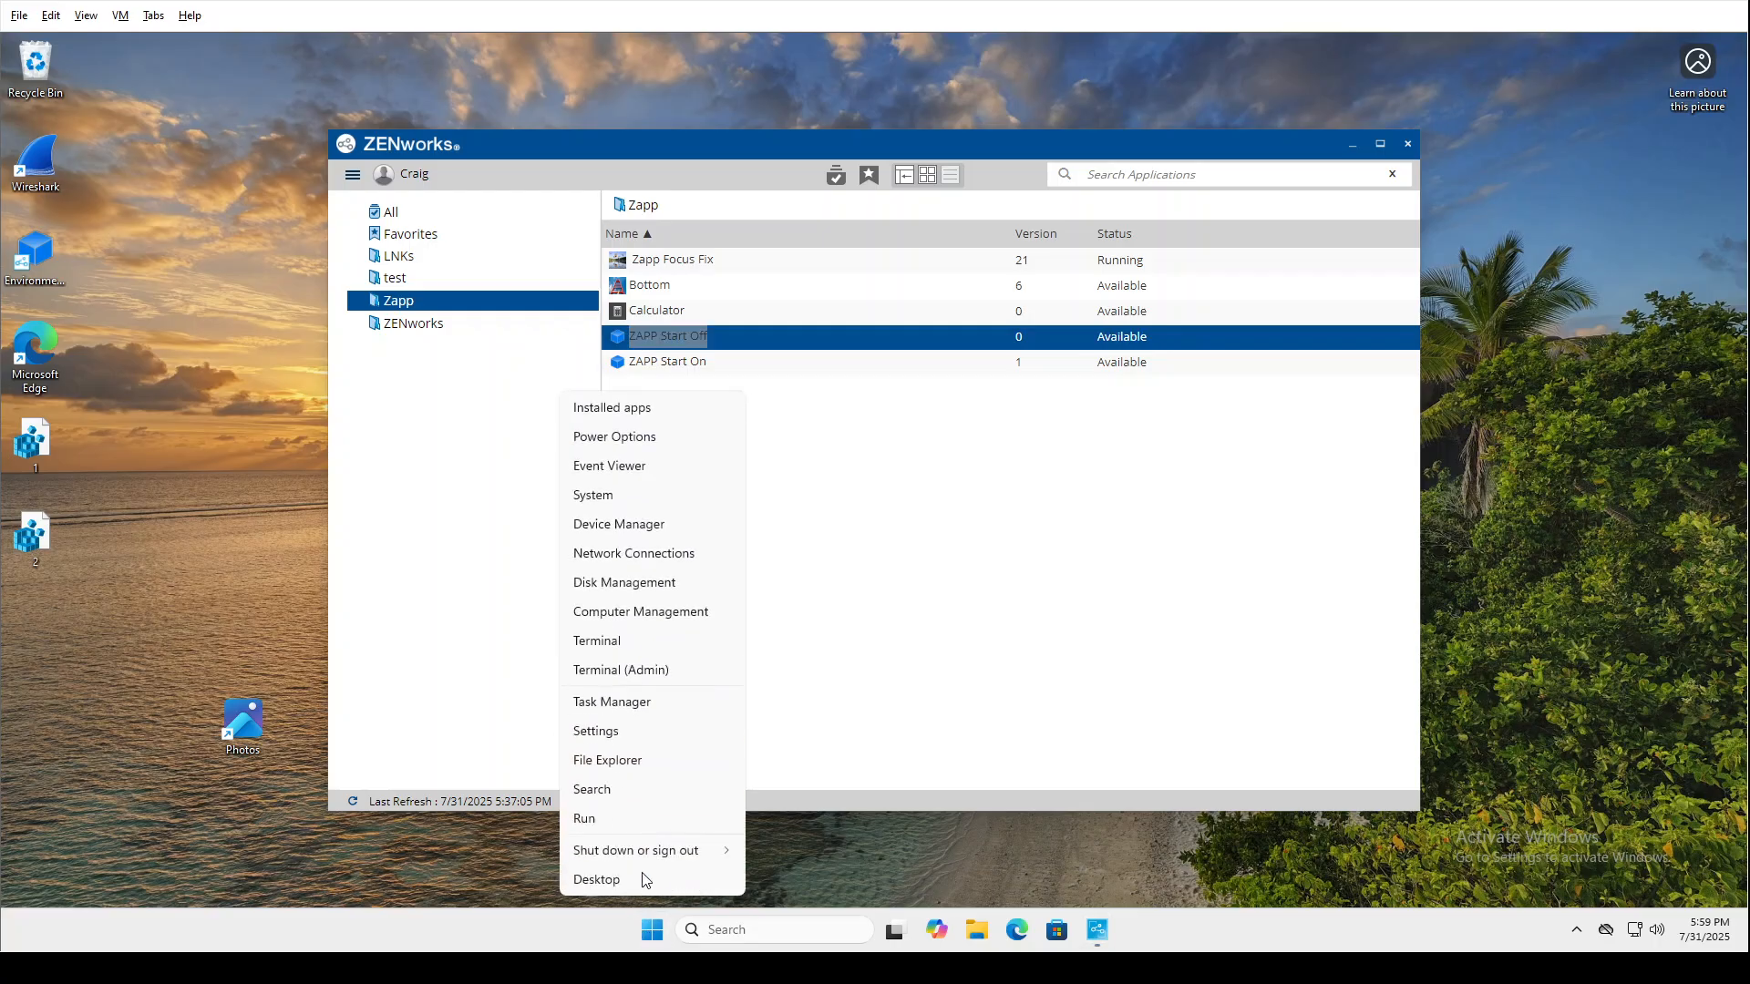
pyautogui.moveTo(635, 854)
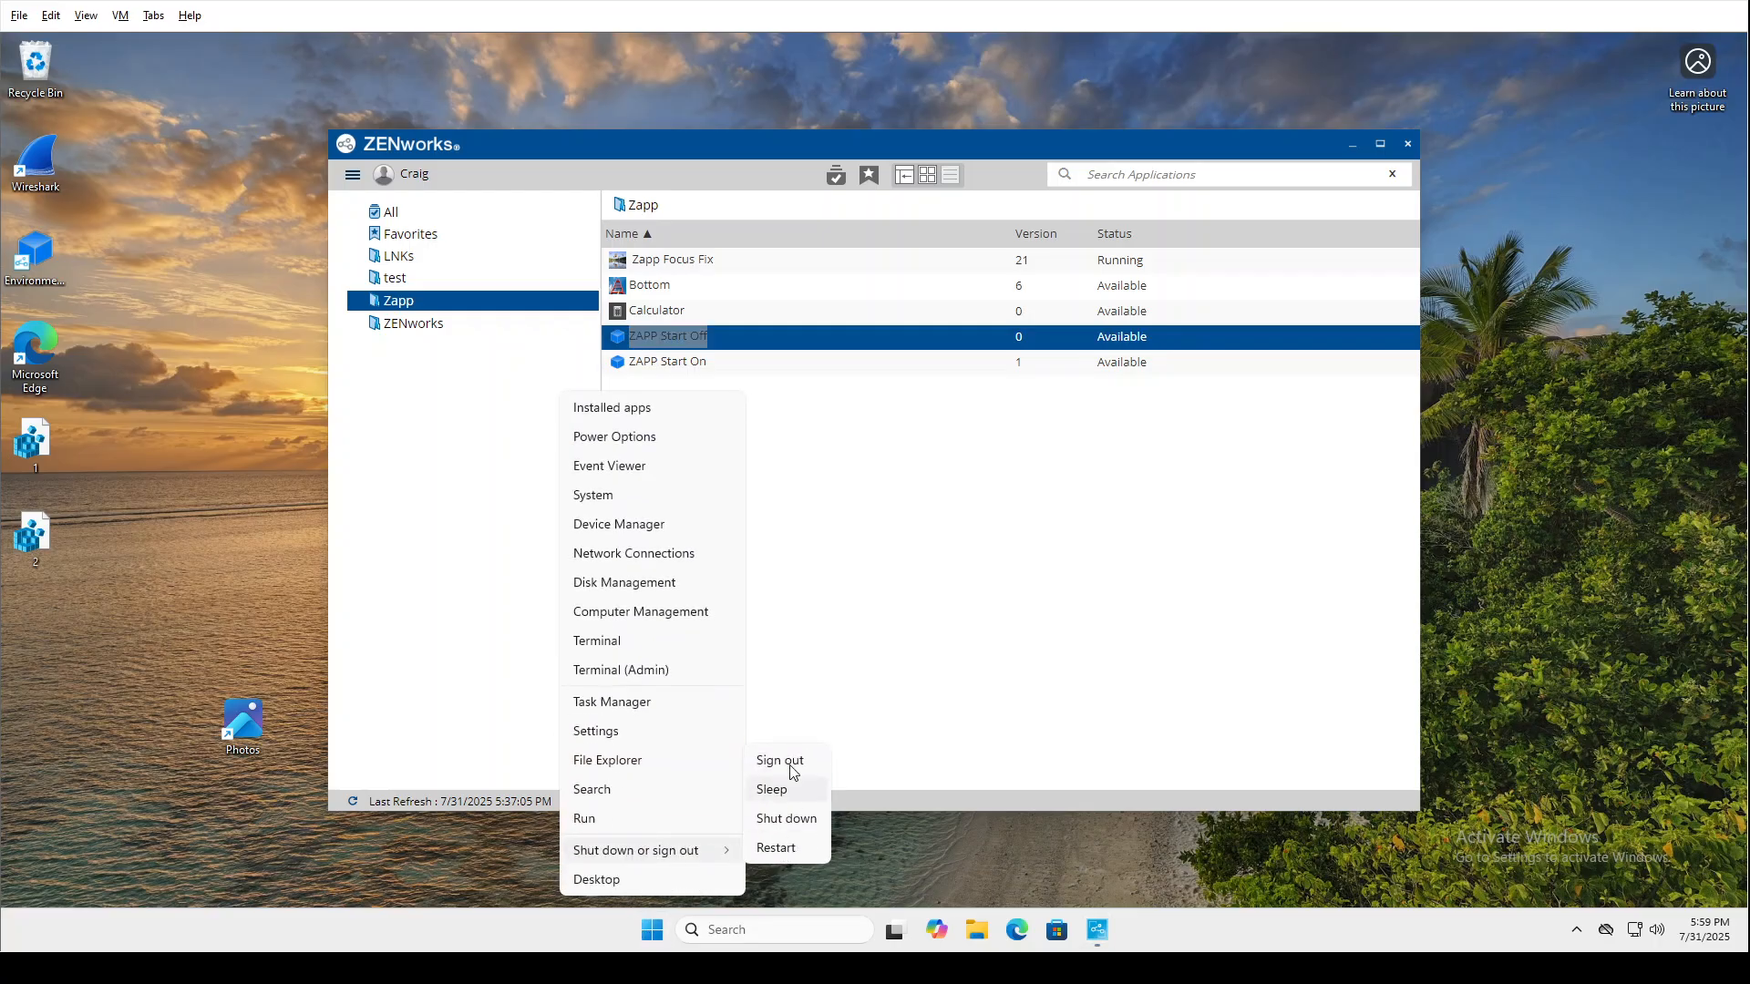
pyautogui.click(789, 765)
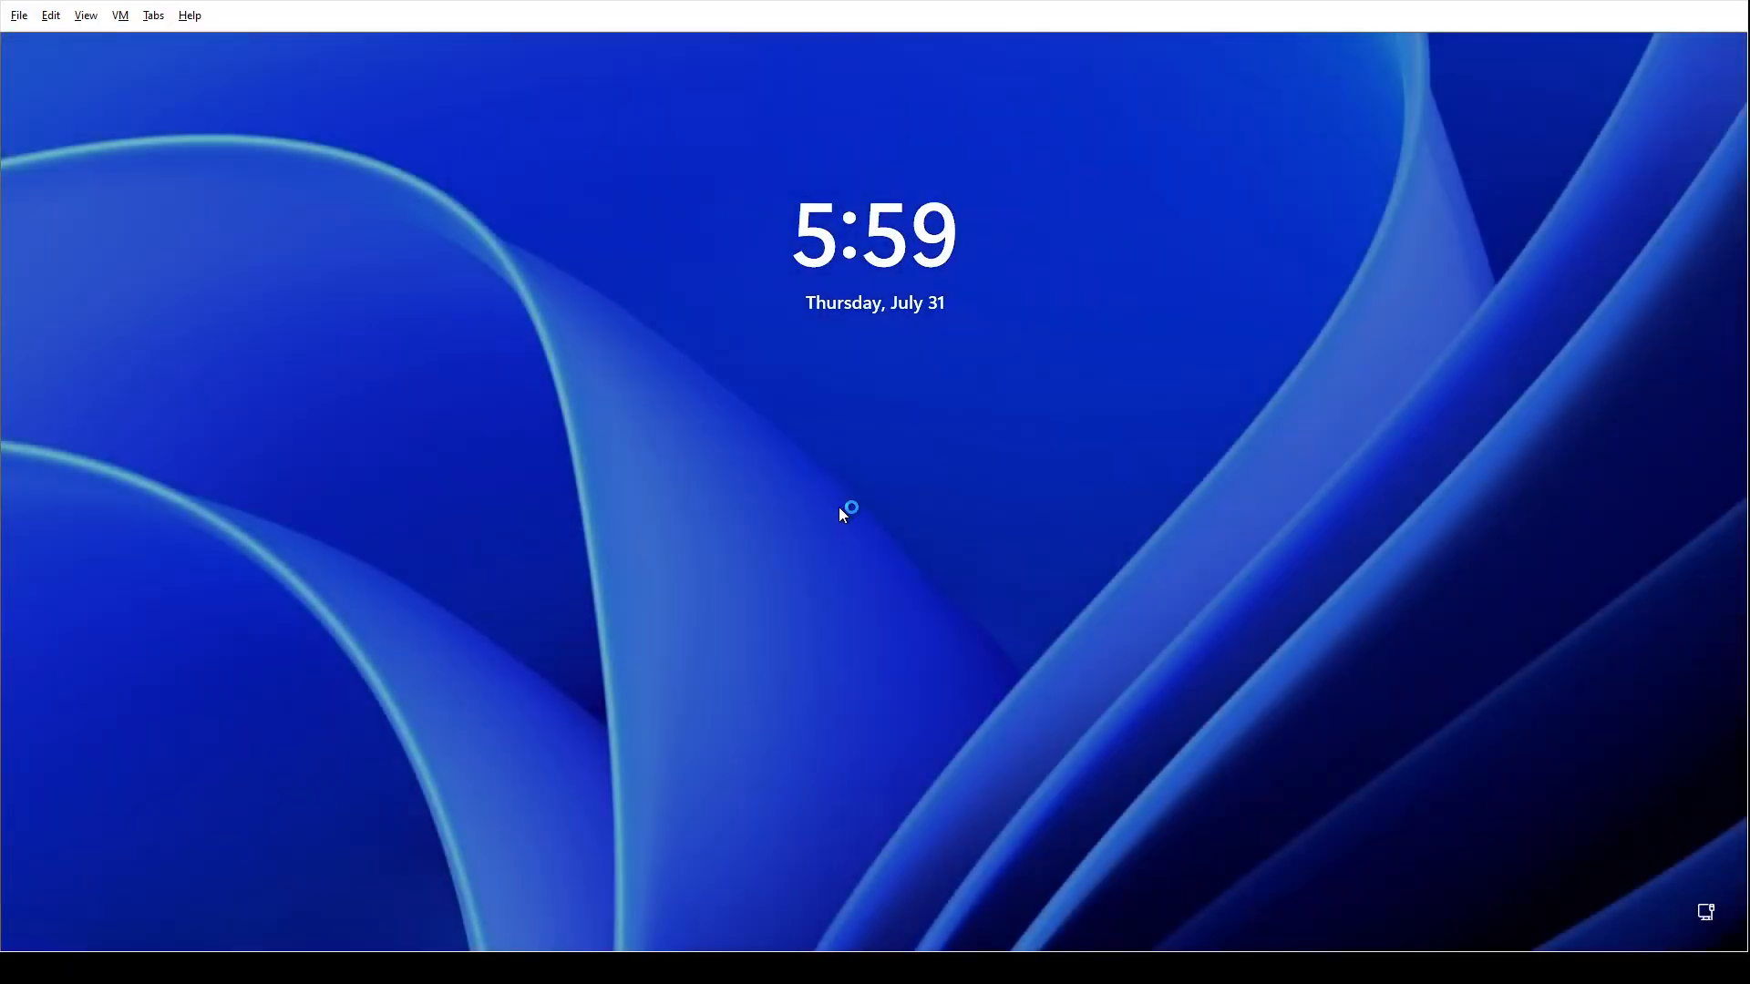
pyautogui.click(831, 512)
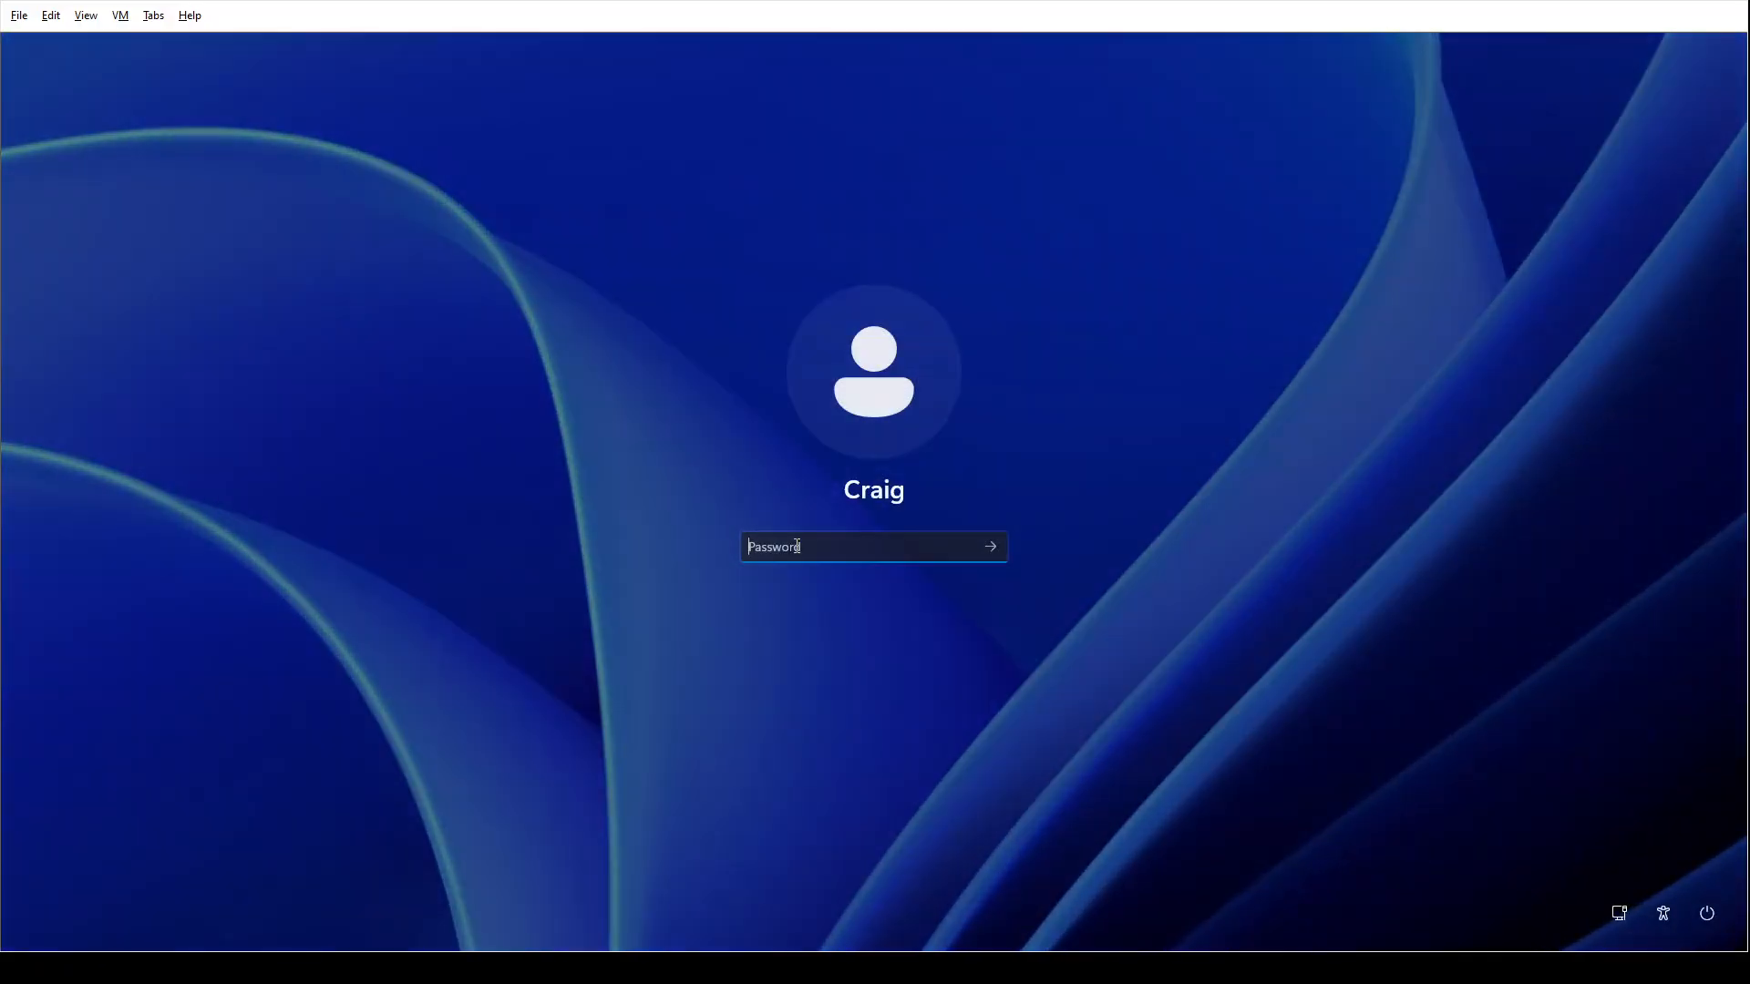
pyautogui.write('••••••')
pyautogui.press('Return')
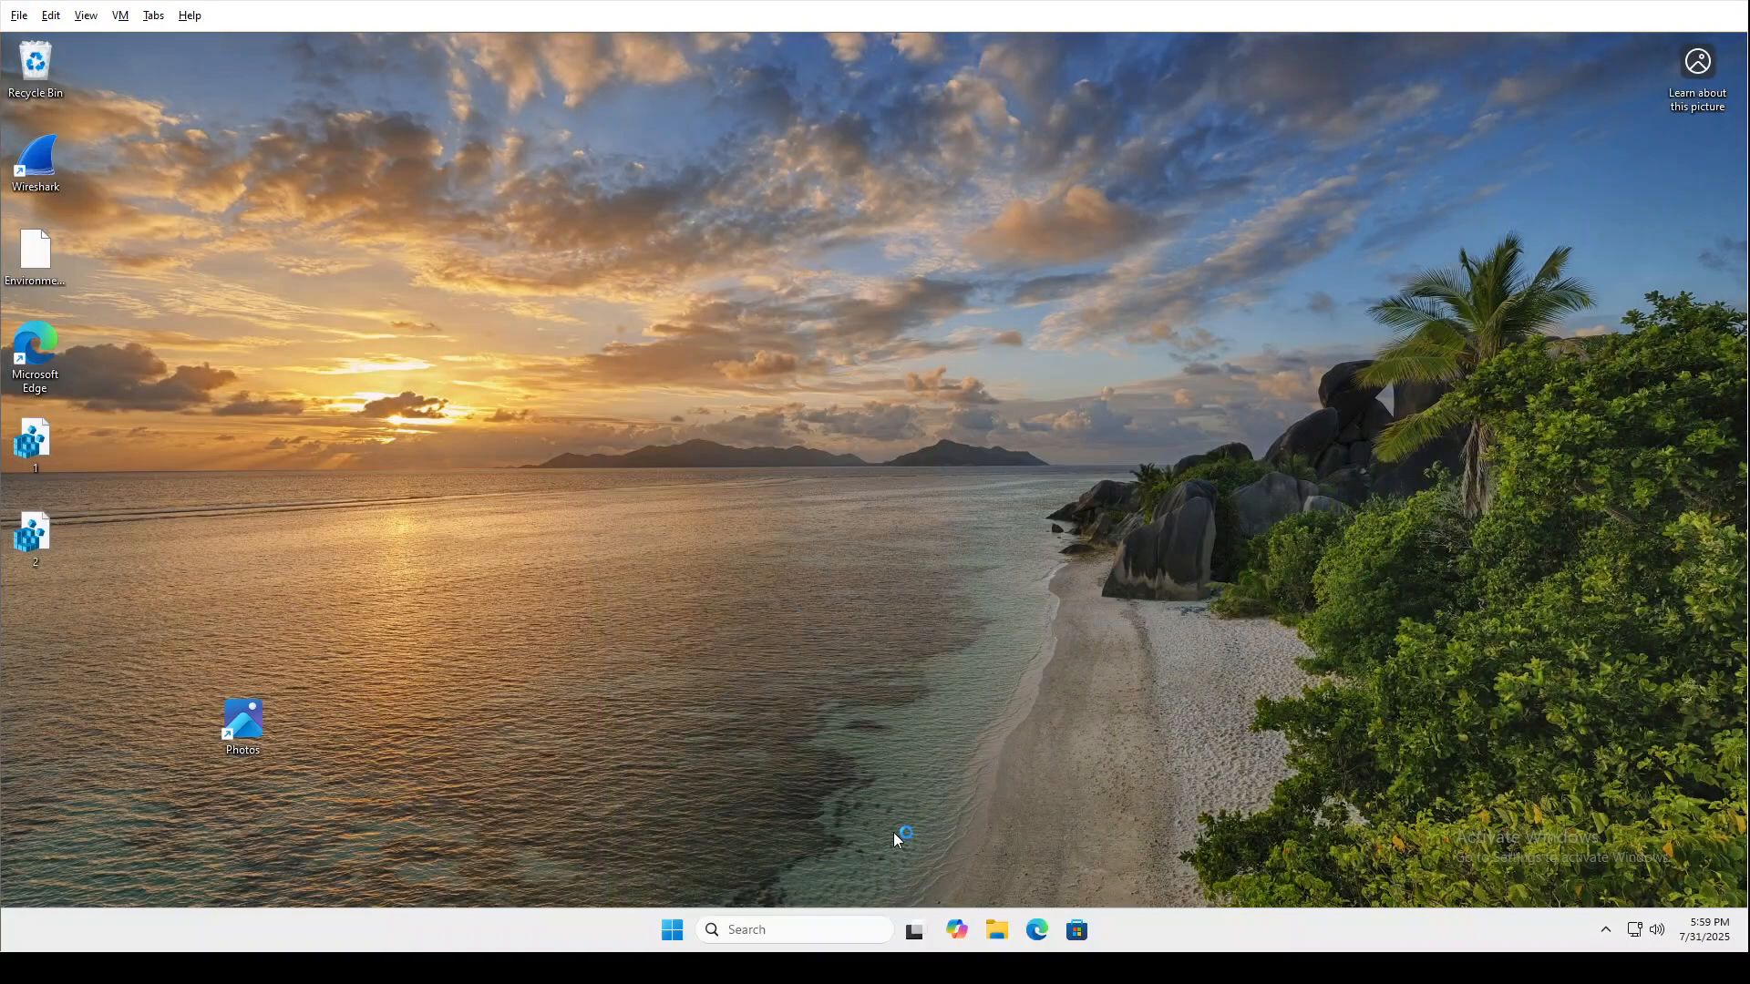
# Open ZENworks Control Center in Microsoft Edge, following the redirect to the new port, and log in
pyautogui.click(1036, 931)
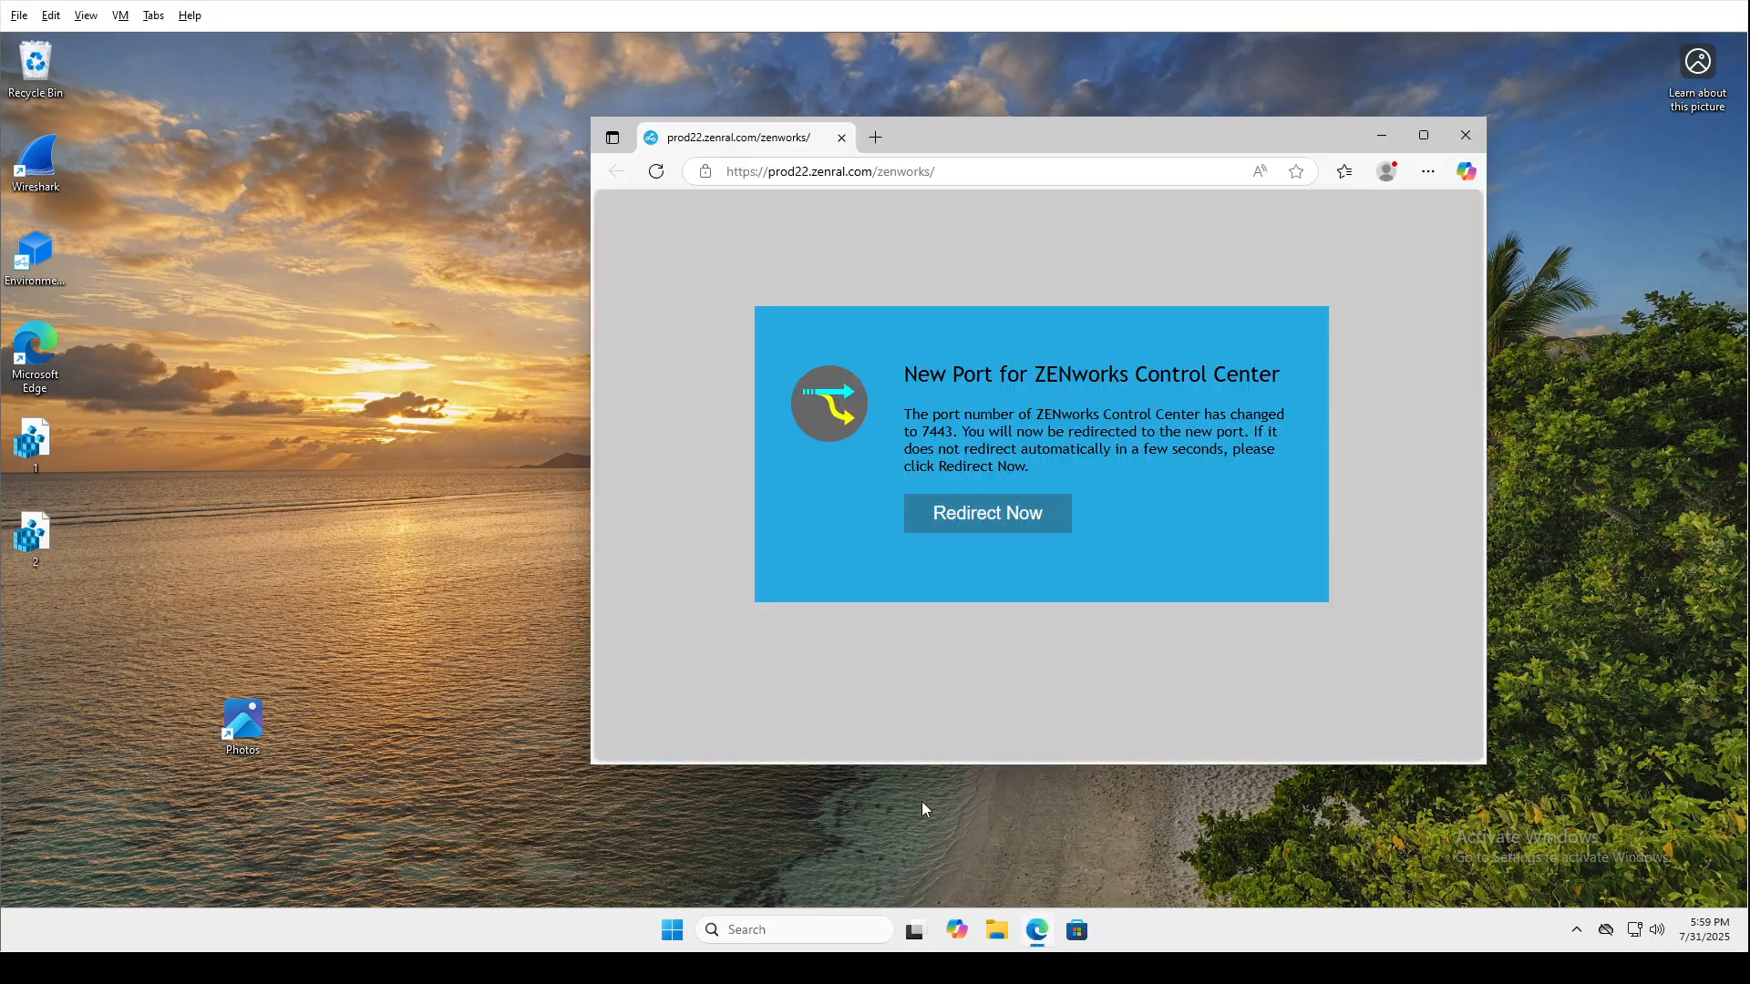
pyautogui.click(964, 515)
pyautogui.click(1005, 622)
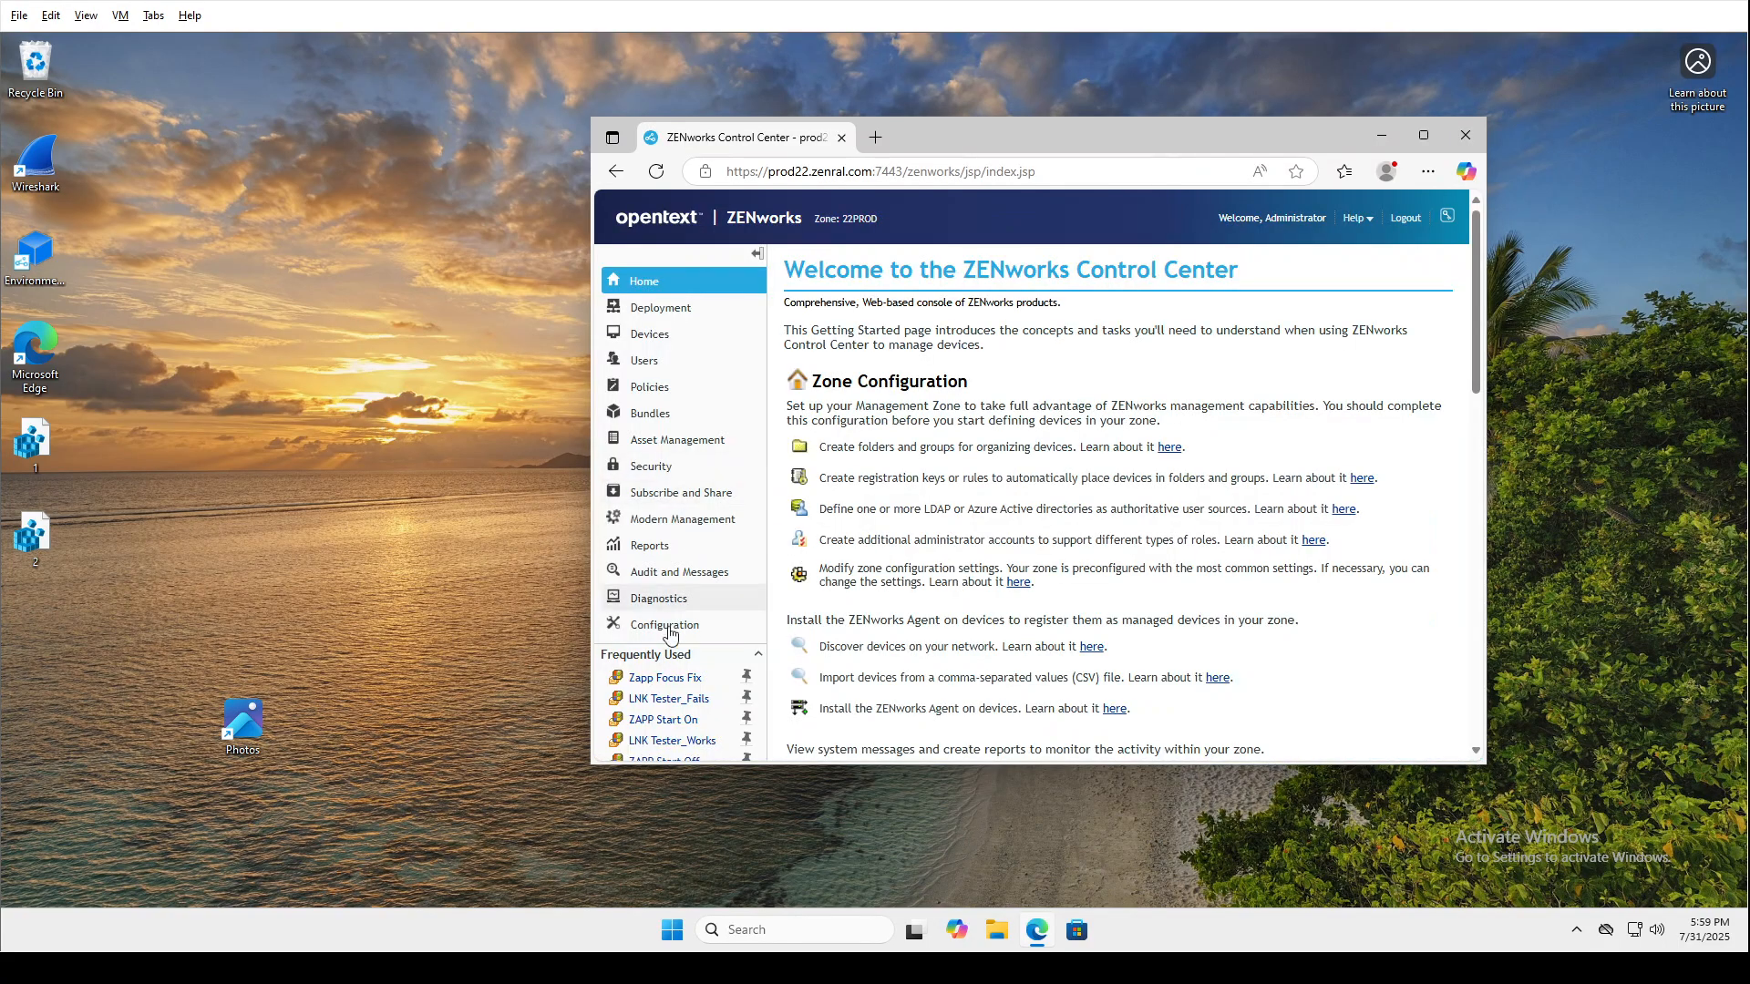
# Open the Zapp Focus Fix bundle from the Zapp folder of the bundles list
pyautogui.click(651, 413)
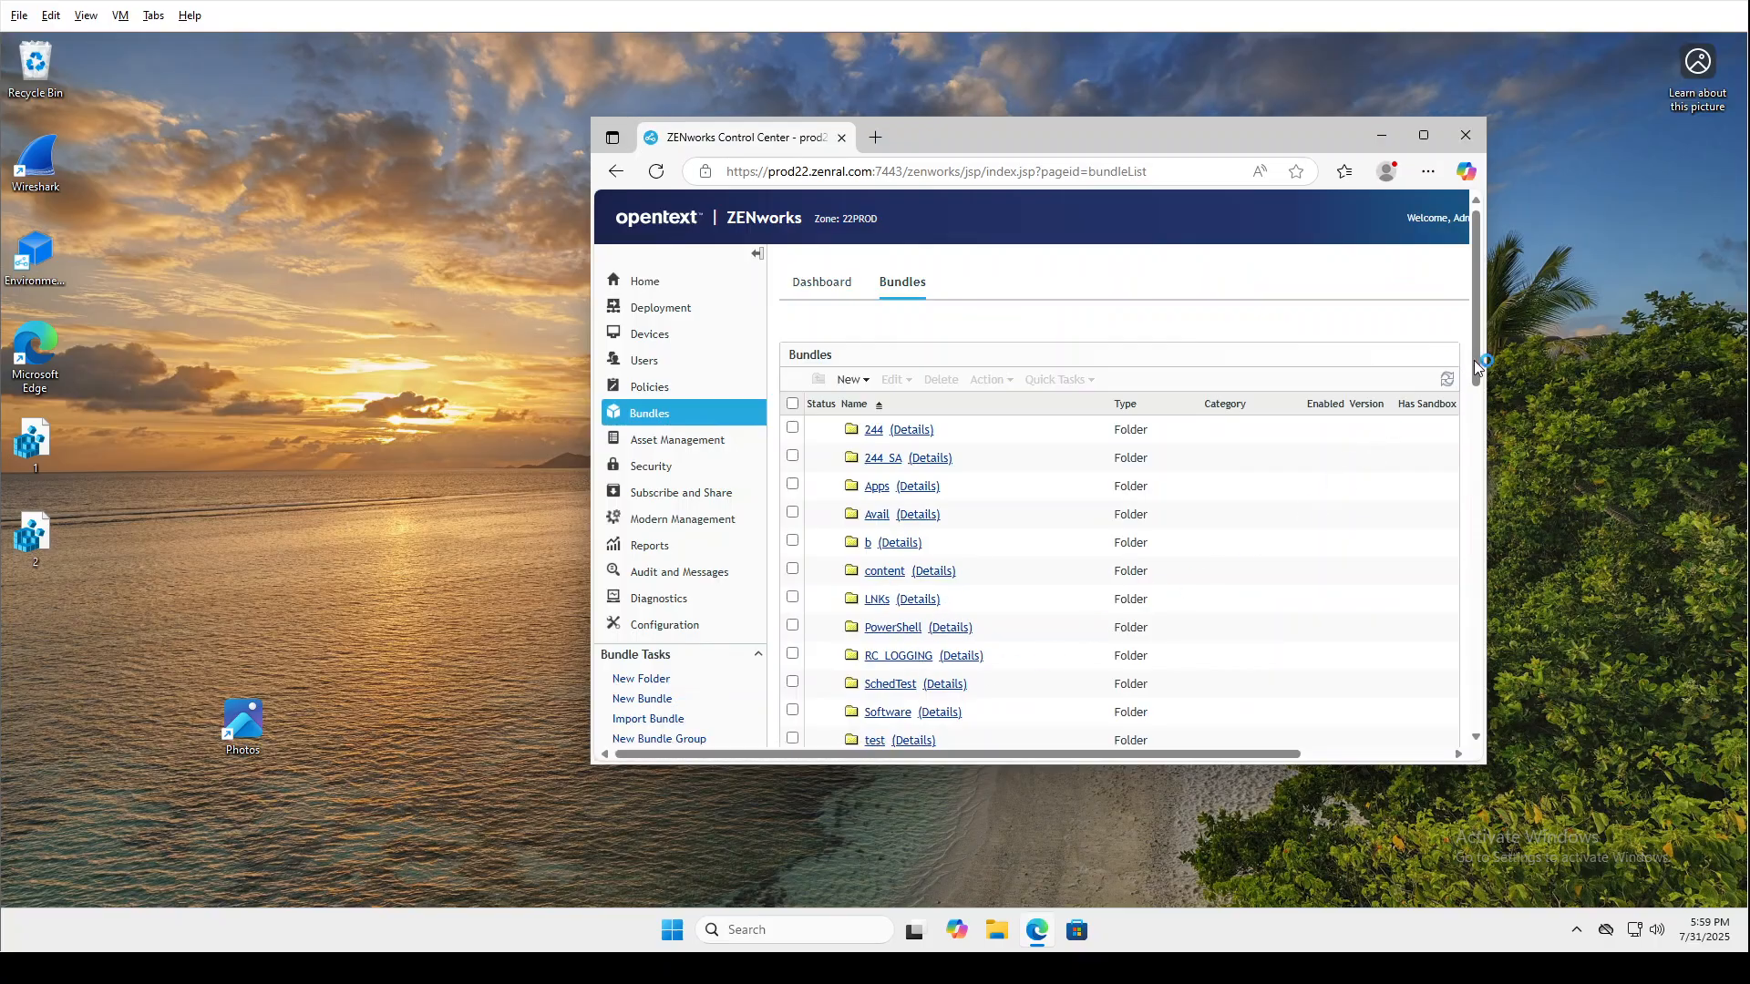
pyautogui.scroll(-2, 1472, 373)
pyautogui.click(872, 661)
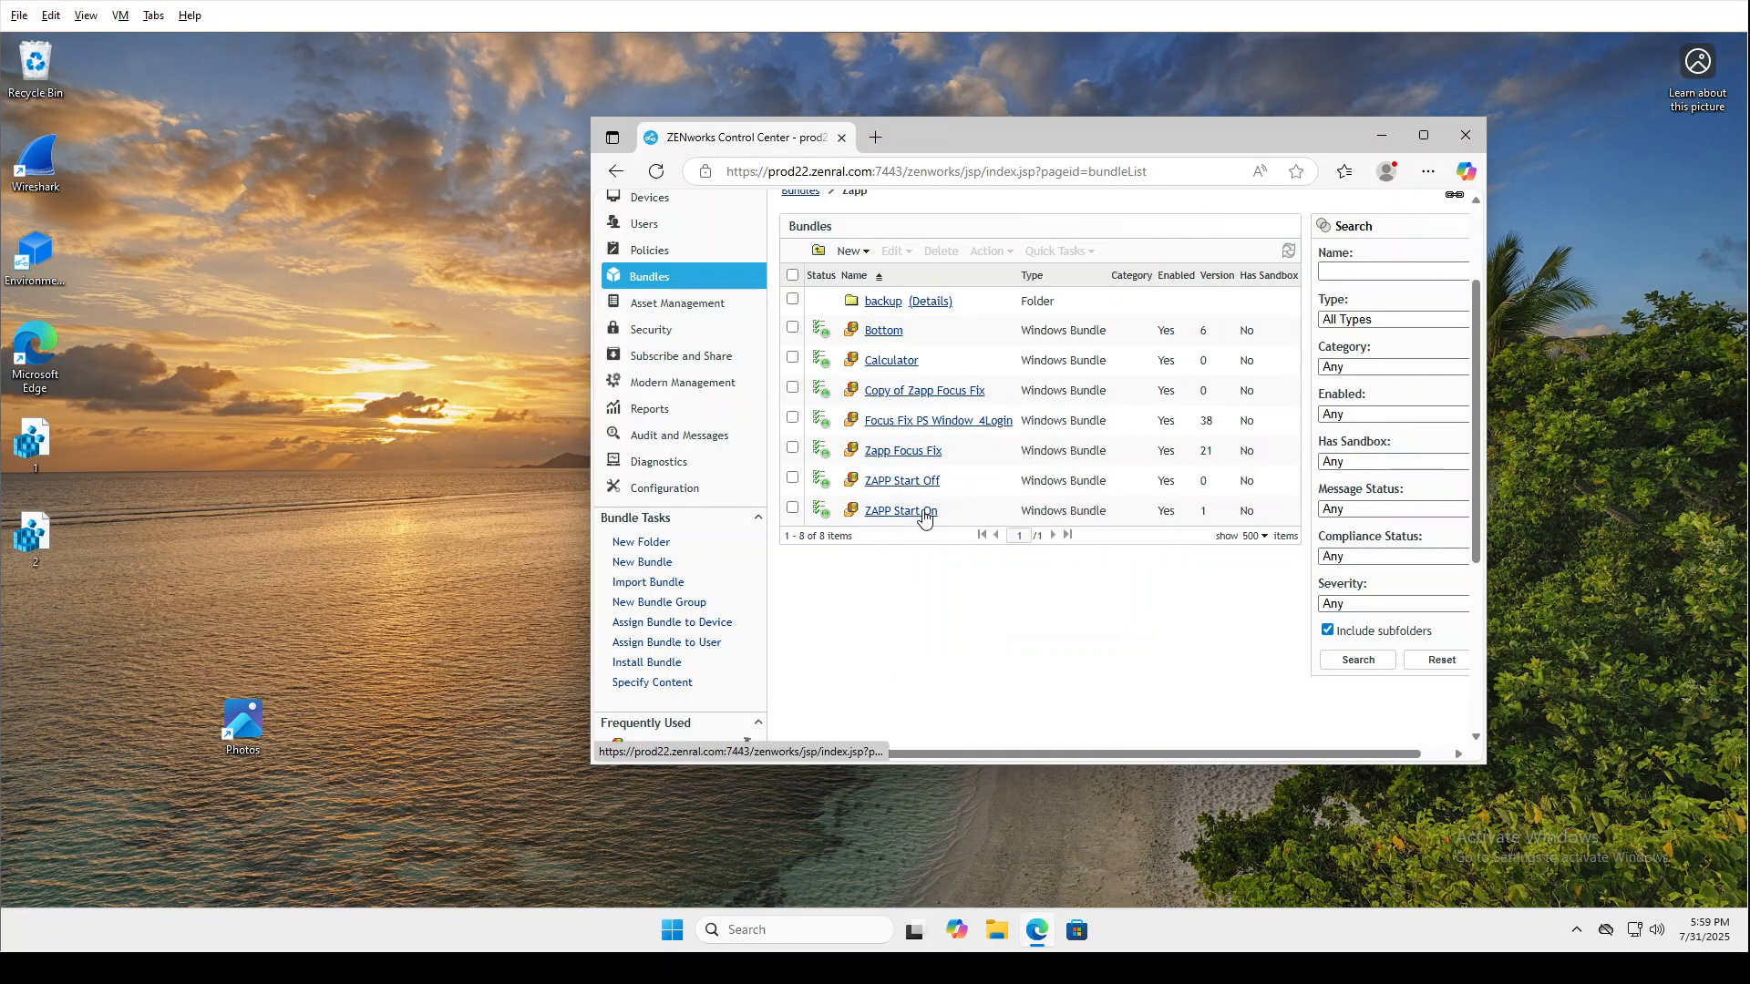
pyautogui.click(892, 462)
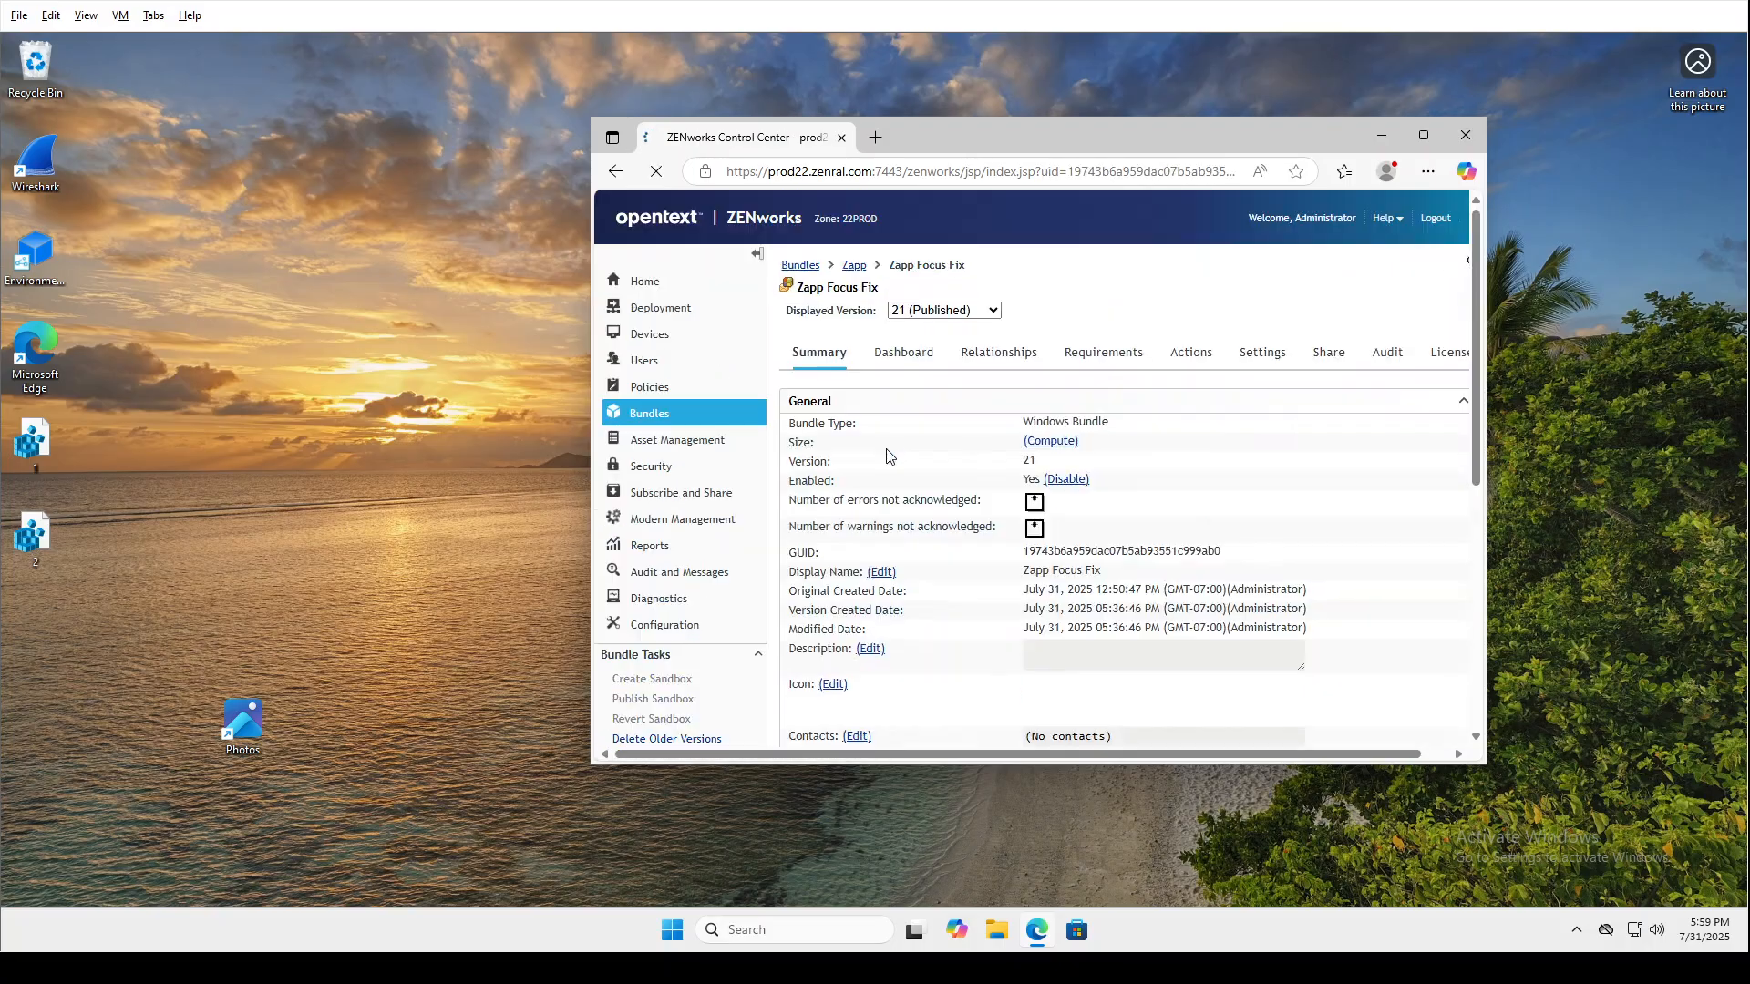
# Show the Launch actions of the Zapp Focus Fix bundle and maximize the browser window
pyautogui.click(1186, 356)
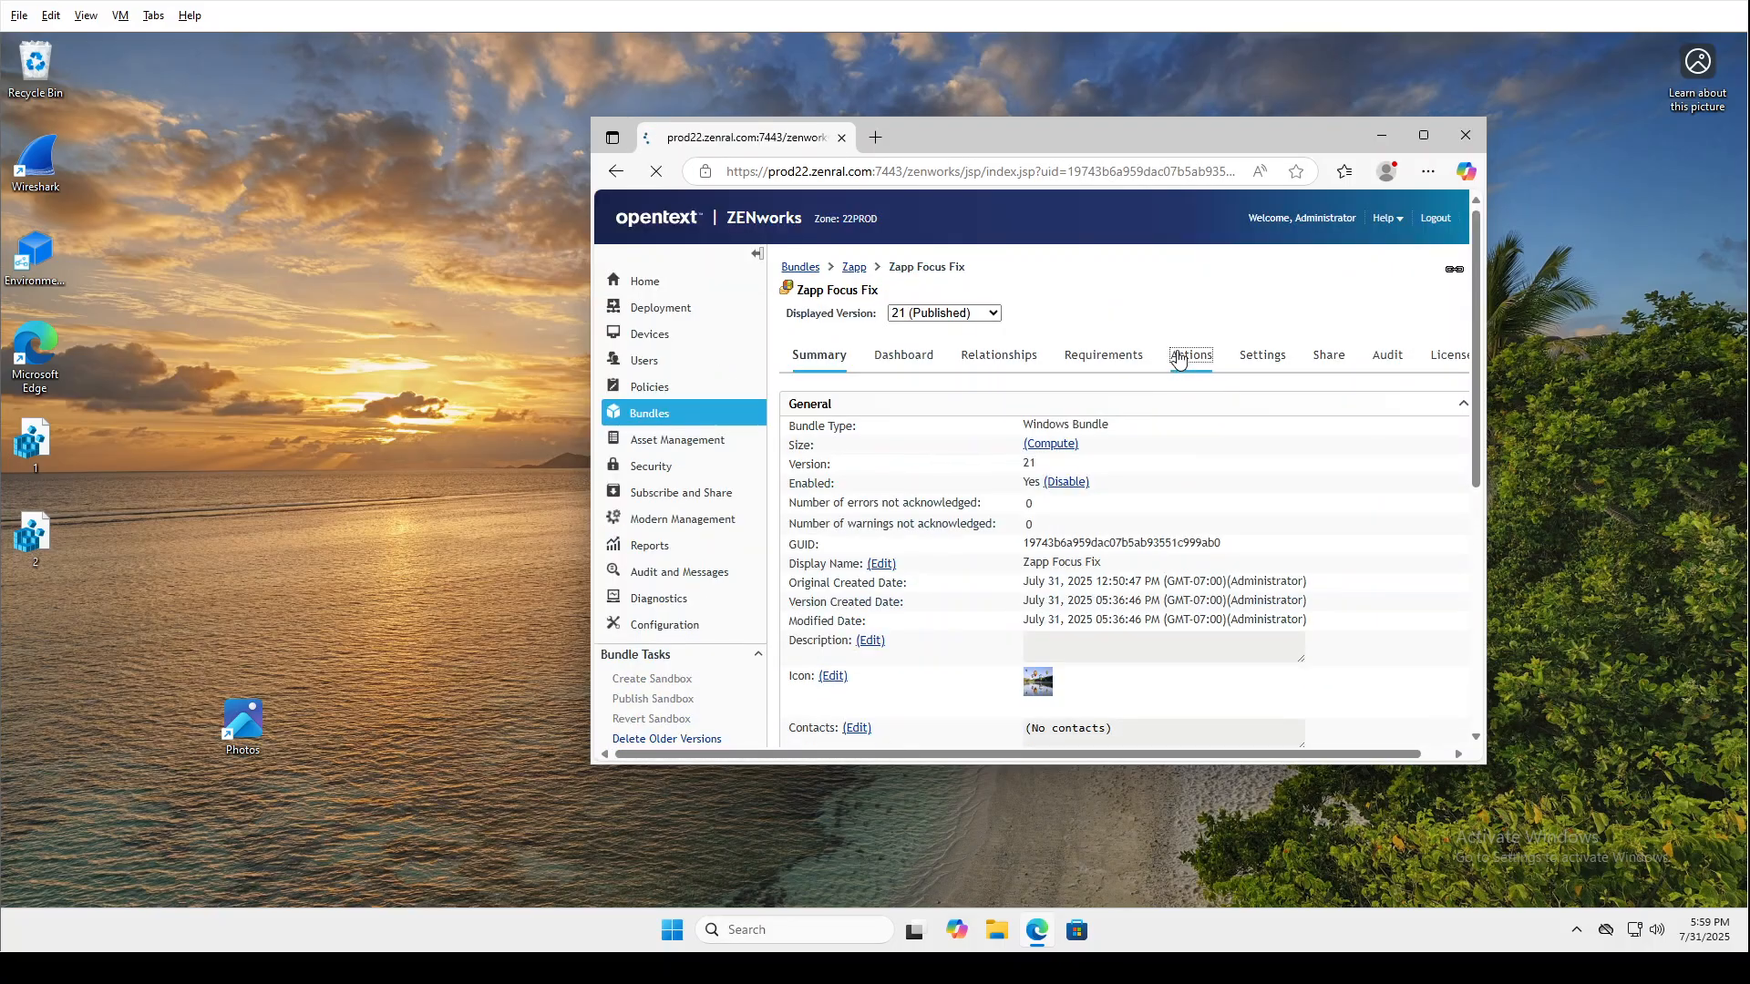
pyautogui.click(885, 434)
pyautogui.click(949, 435)
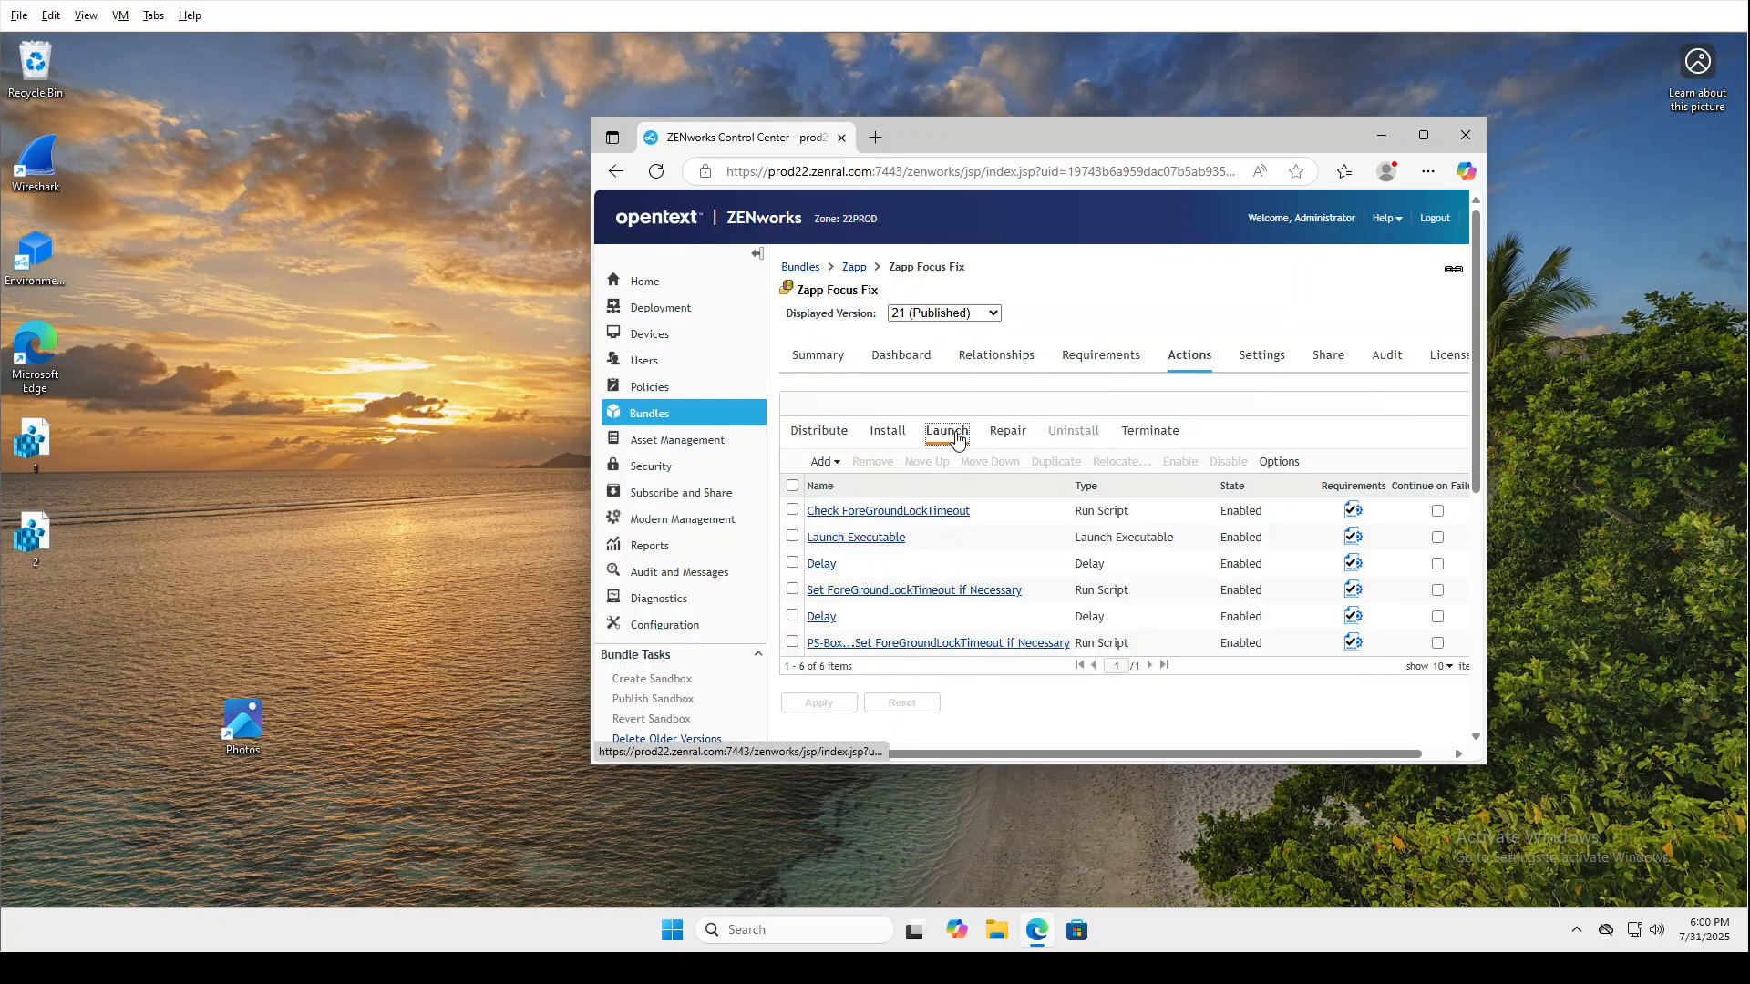
pyautogui.click(1423, 135)
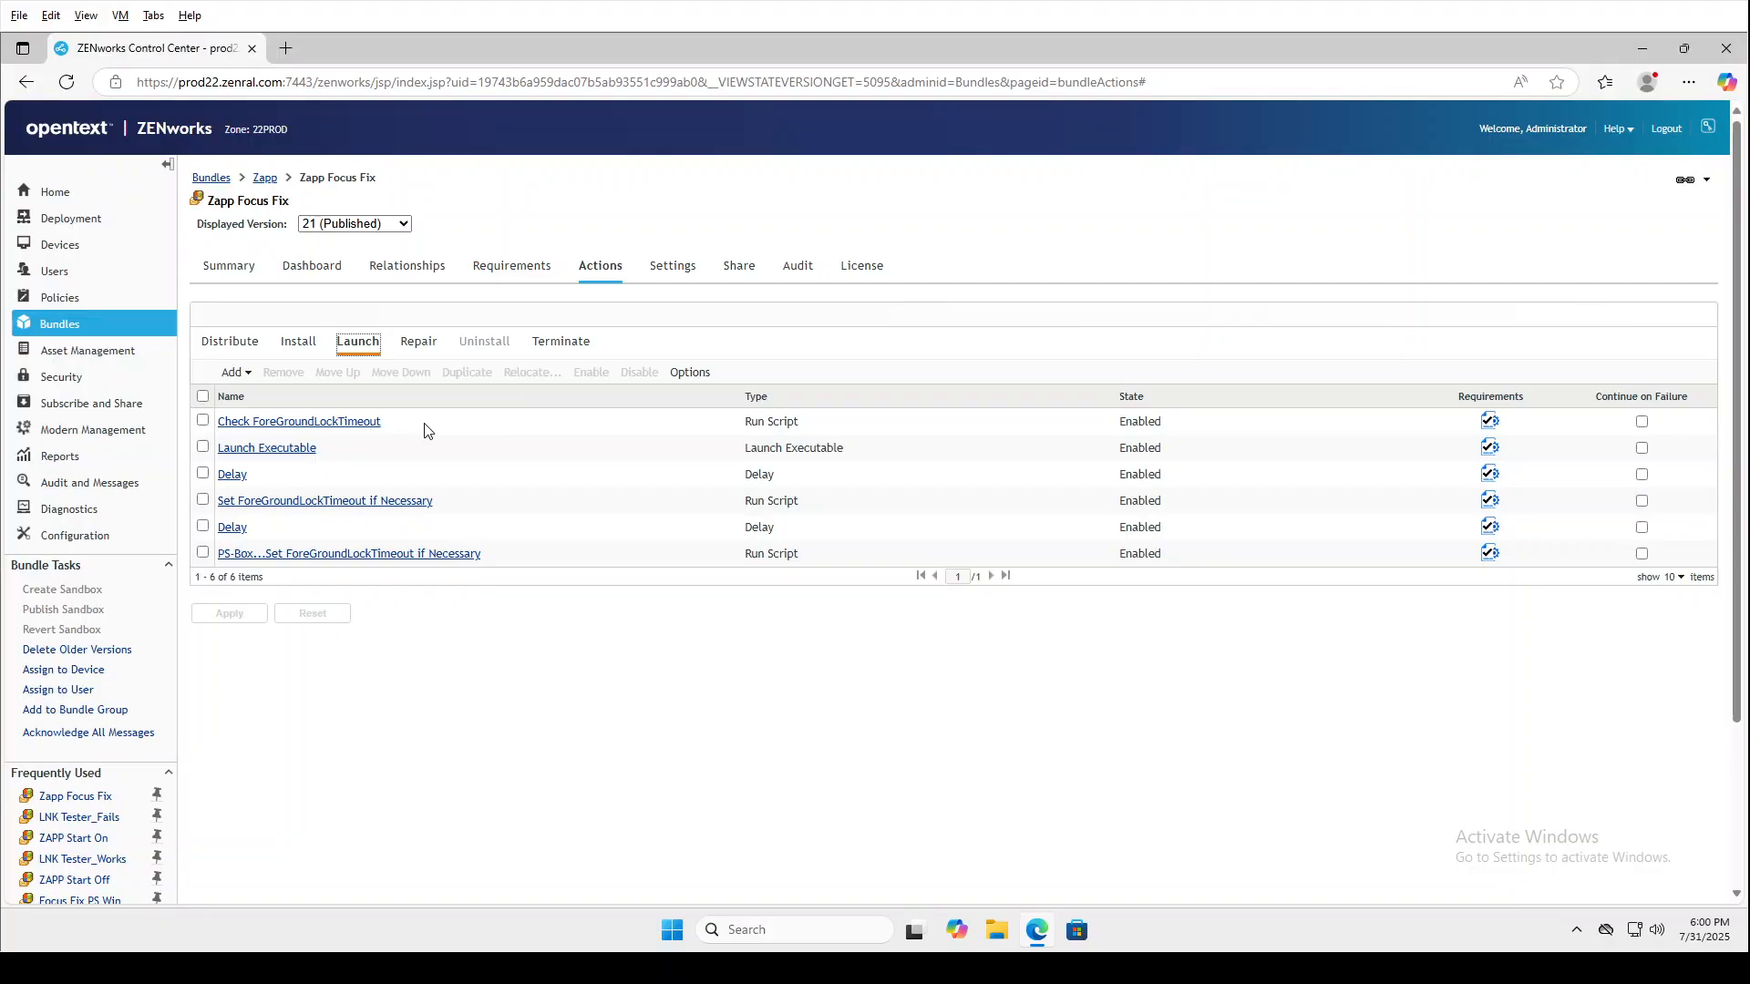
# Review the command and registry requirements of the Launch Executable action, and close it without changes
pyautogui.click(267, 452)
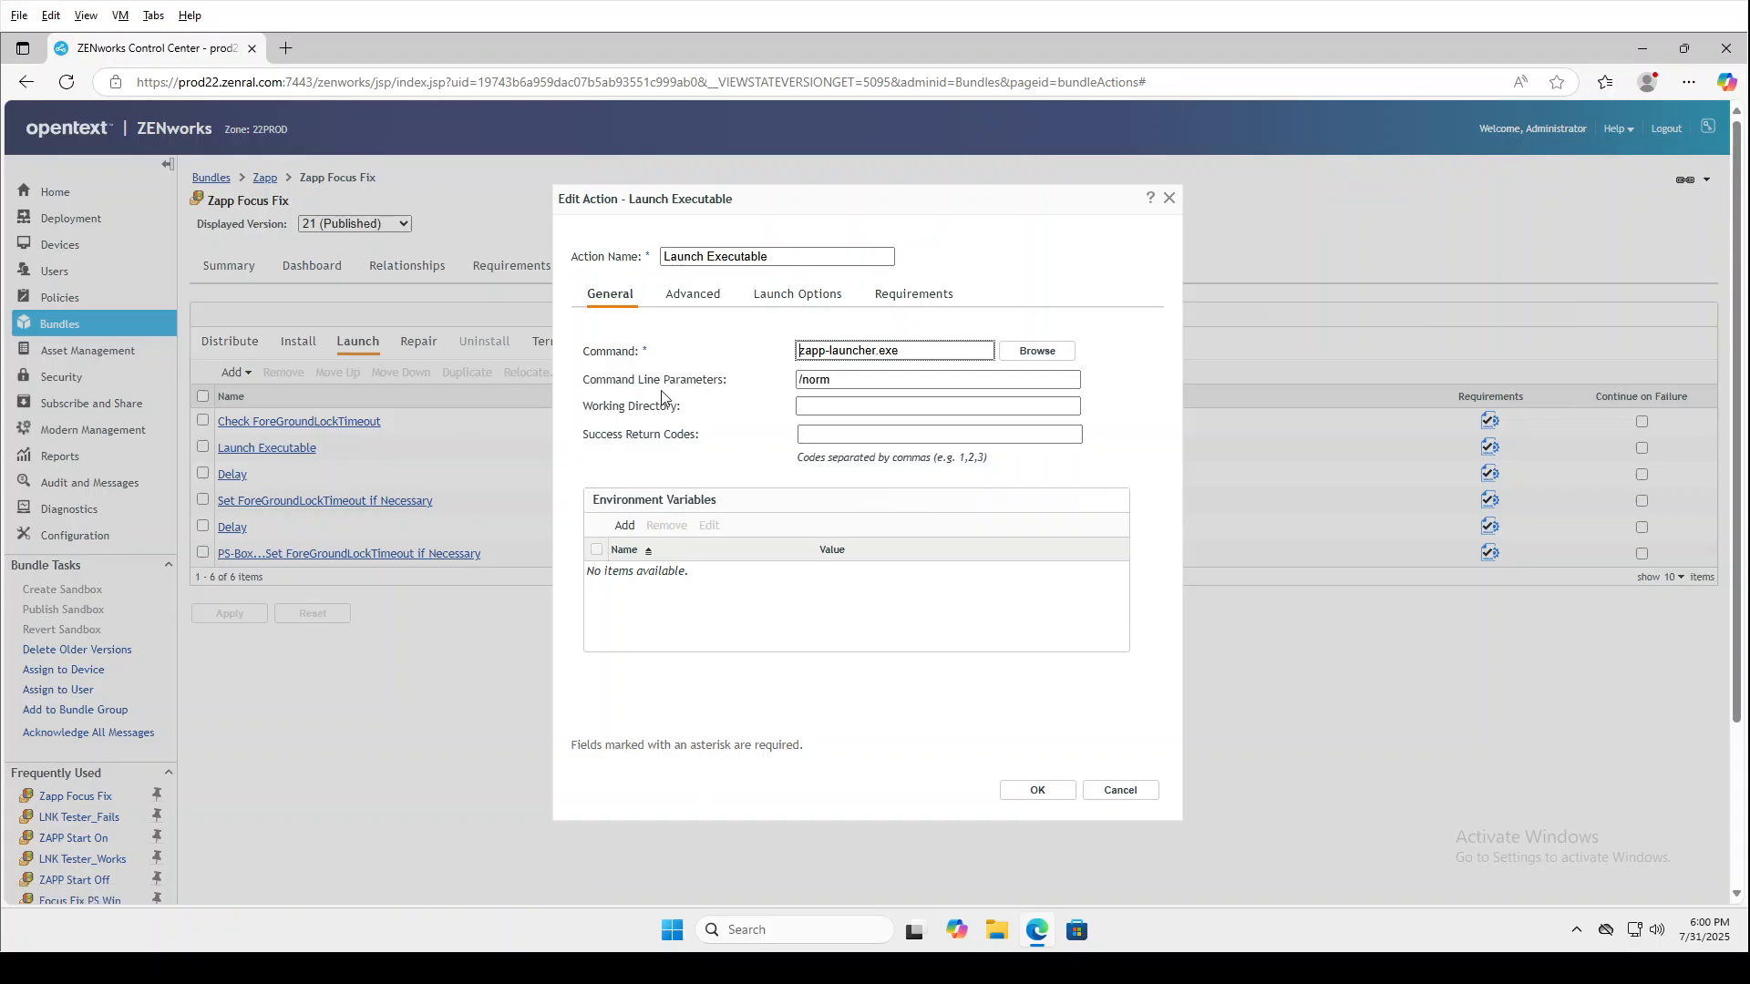
pyautogui.click(902, 298)
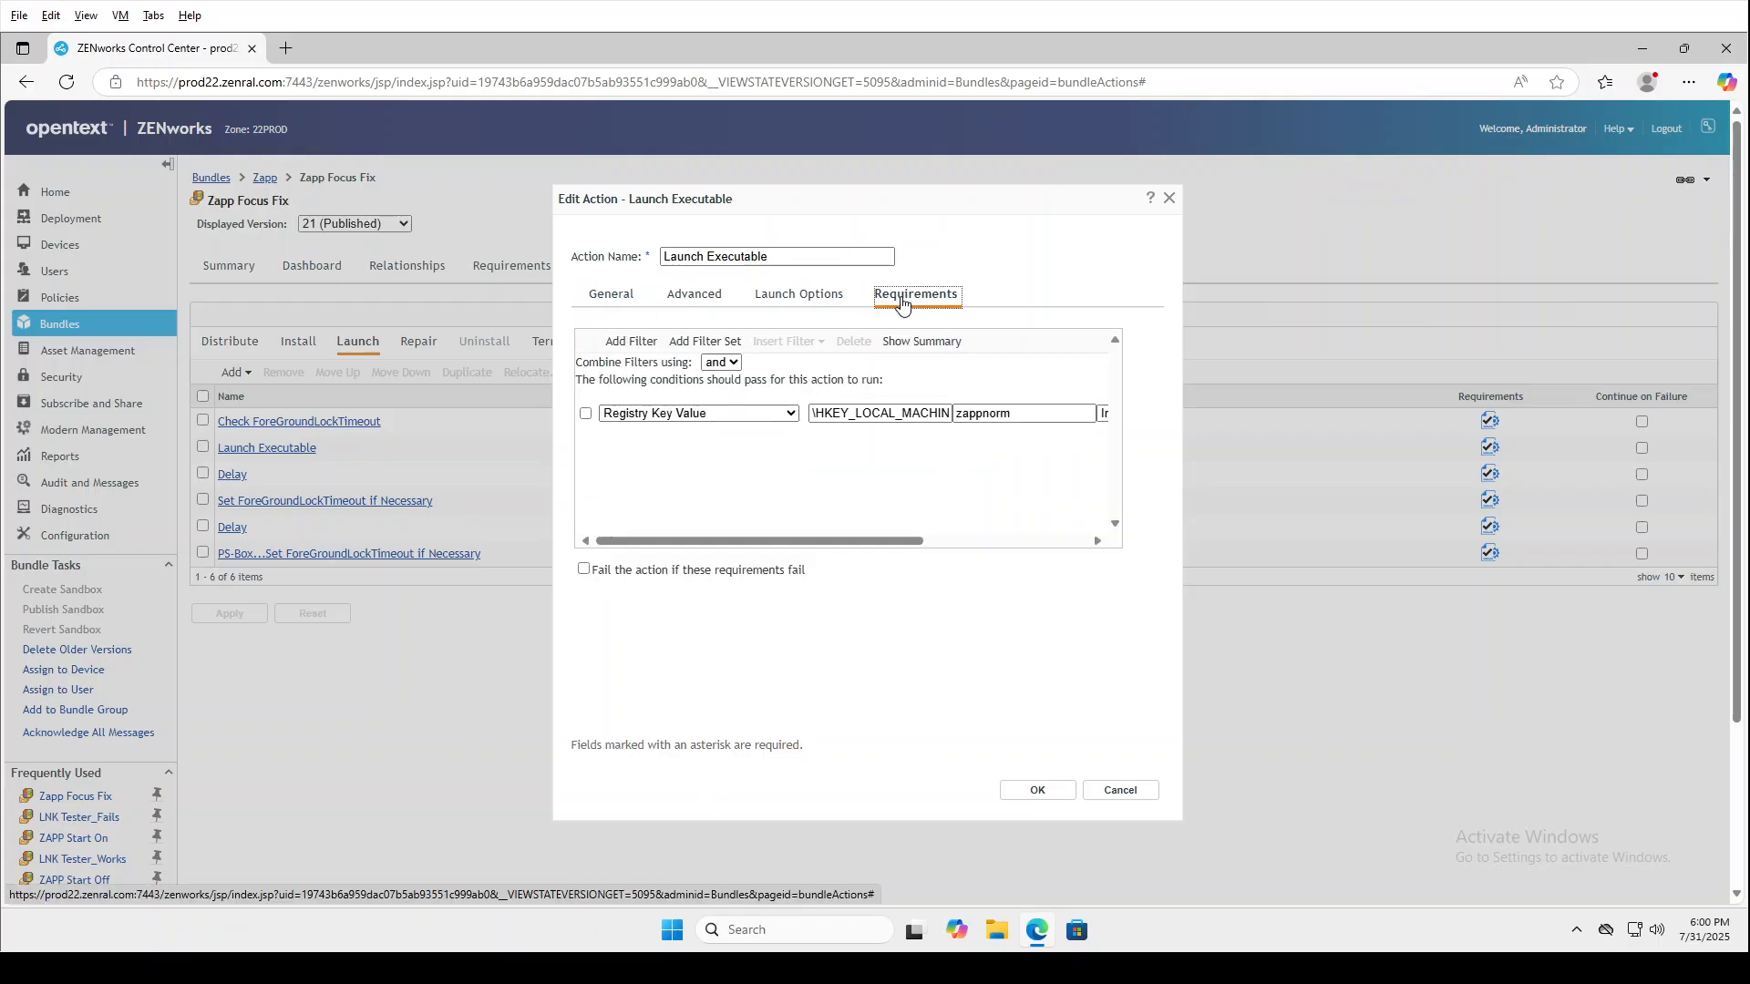
pyautogui.moveTo(709, 540); pyautogui.dragTo(816, 534)
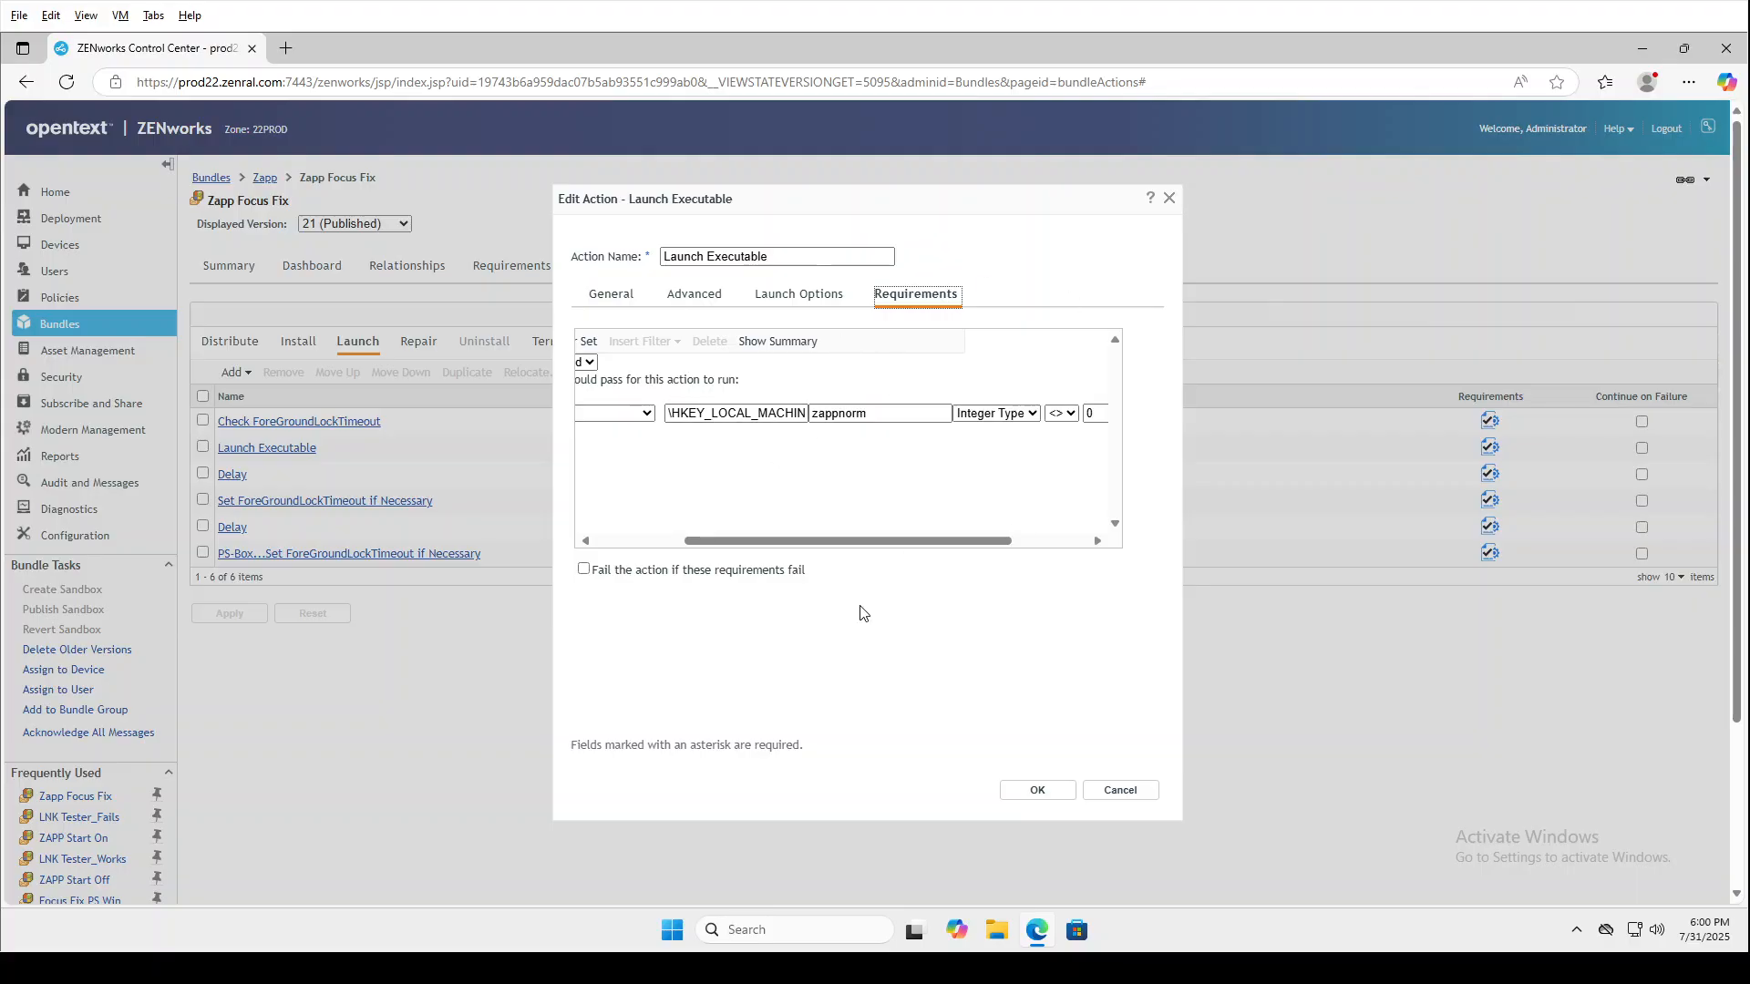
pyautogui.click(1108, 795)
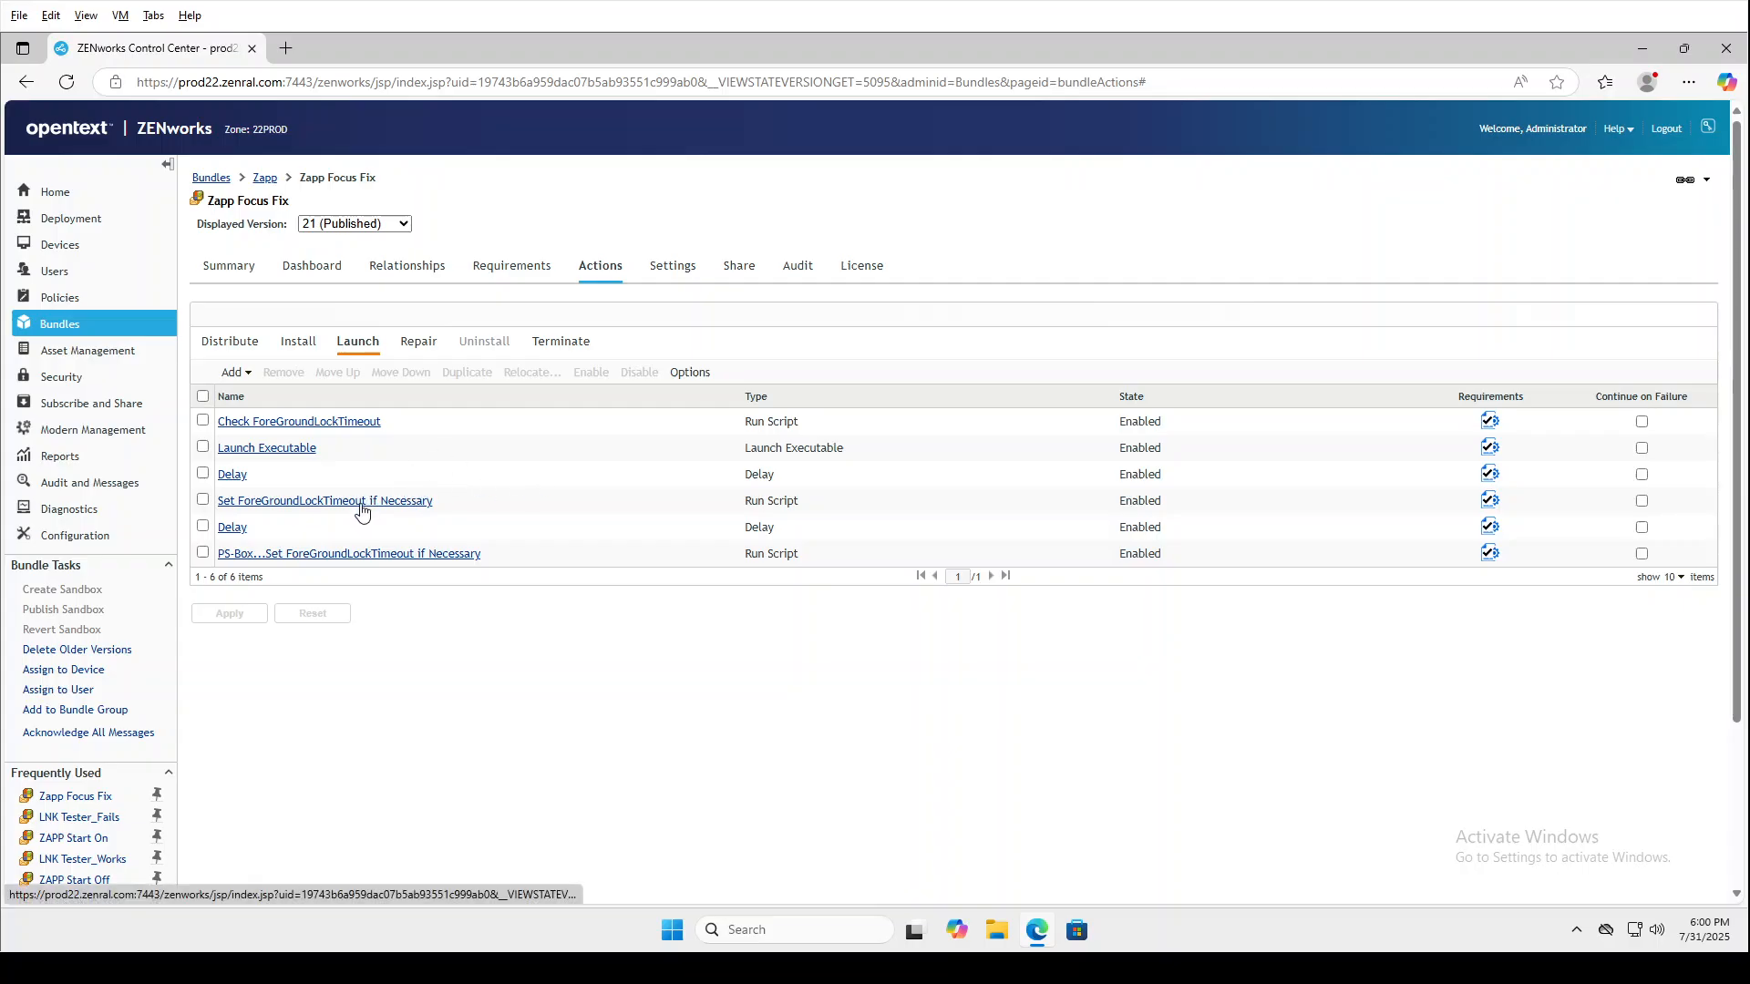
# Examine both registry key requirements of the Set ForeGroundLockTimeout if Necessary action, including their comparison values, and close it without changes
pyautogui.click(426, 501)
pyautogui.click(817, 321)
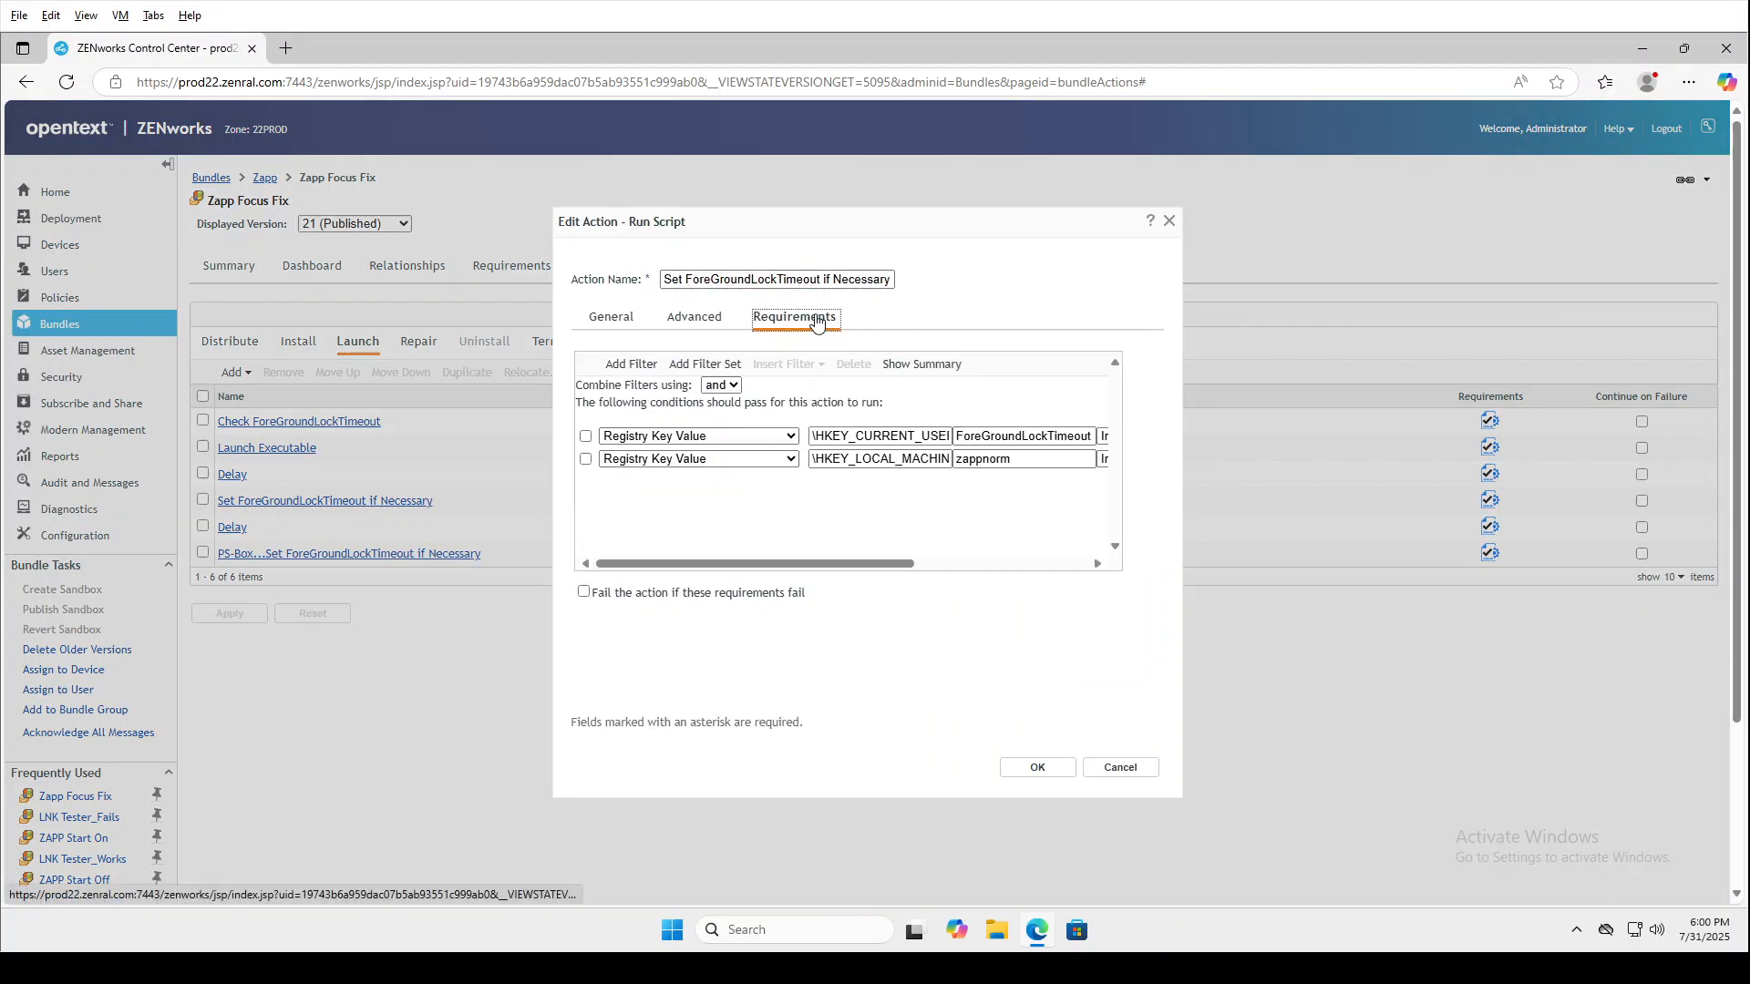
pyautogui.moveTo(863, 564); pyautogui.dragTo(986, 598)
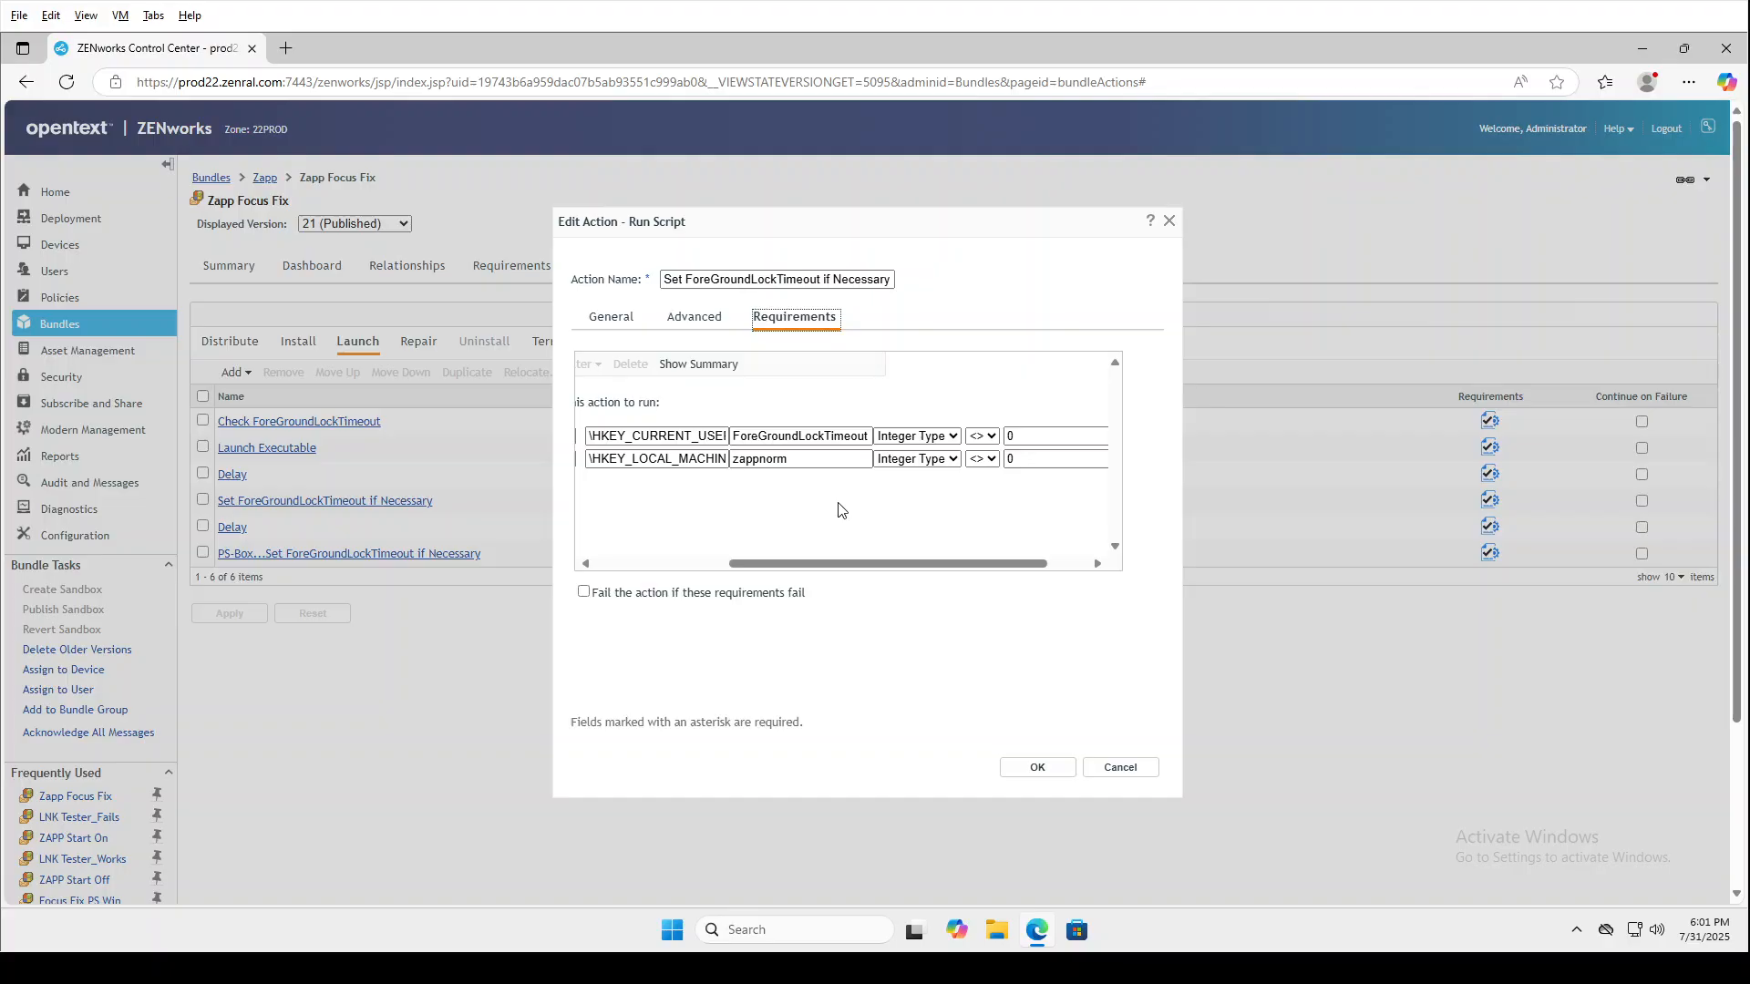
pyautogui.click(1114, 773)
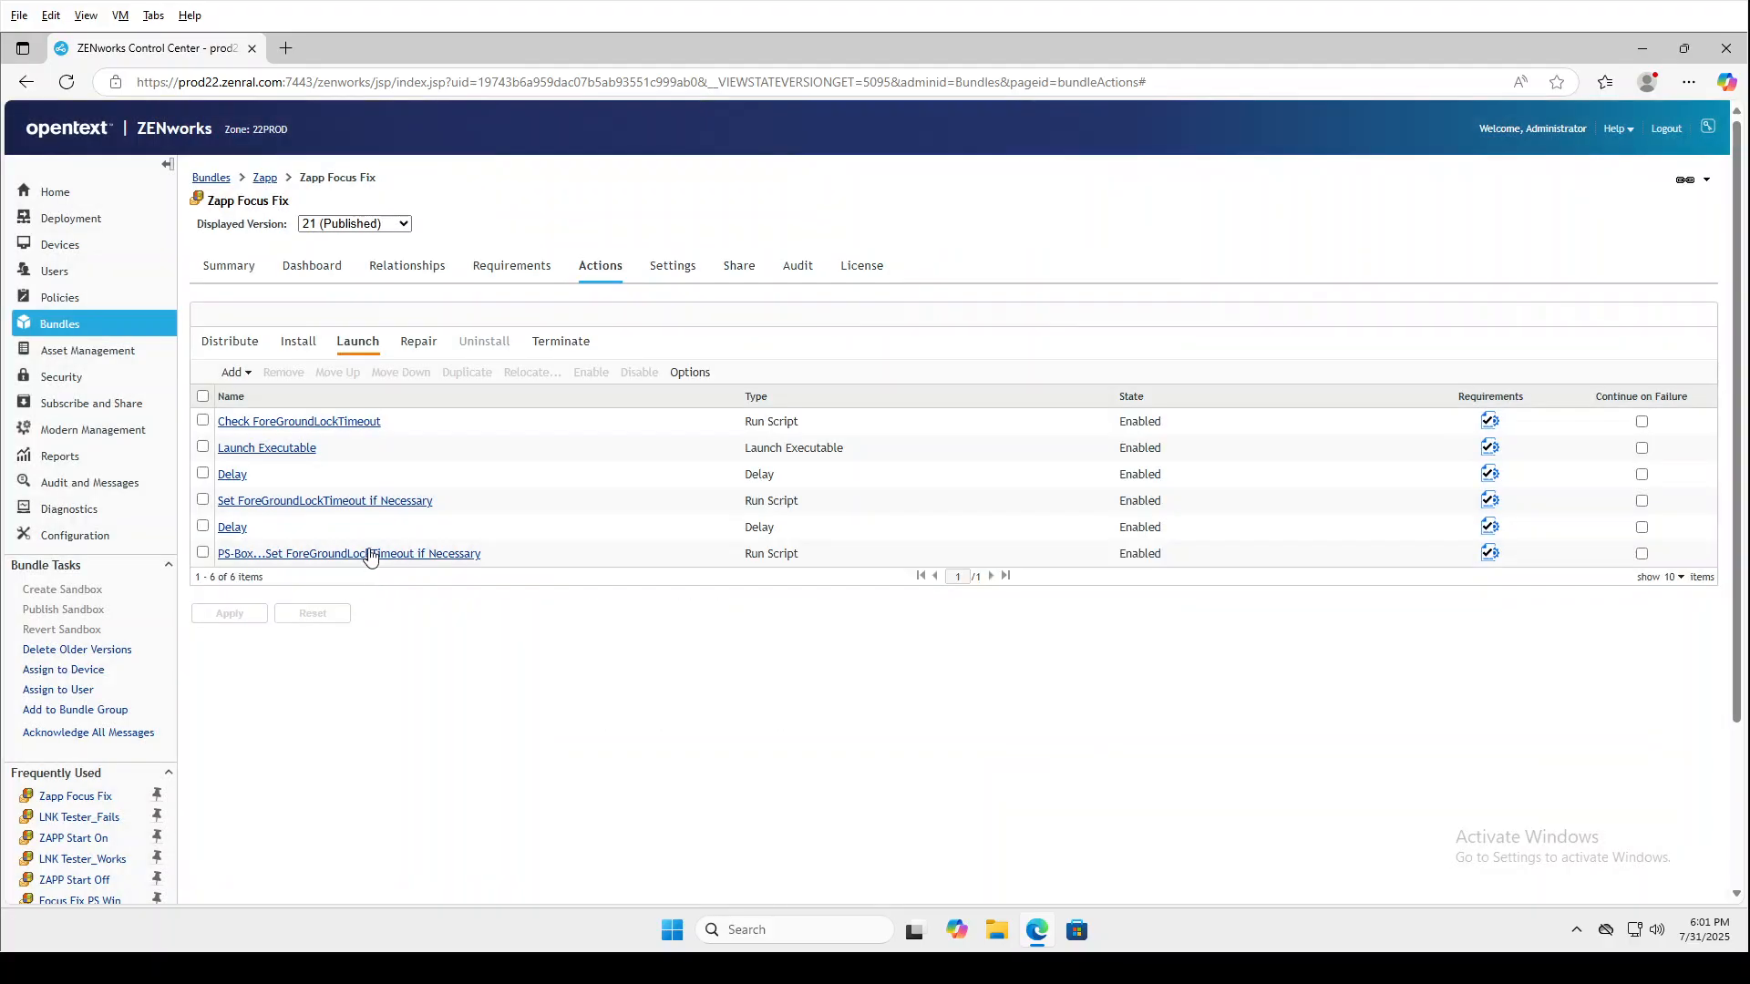
# Review the script settings and full registry requirement of the PS-Box...Set ForeGroundLockTimeout if Necessary action, and cancel the dialog
pyautogui.click(369, 555)
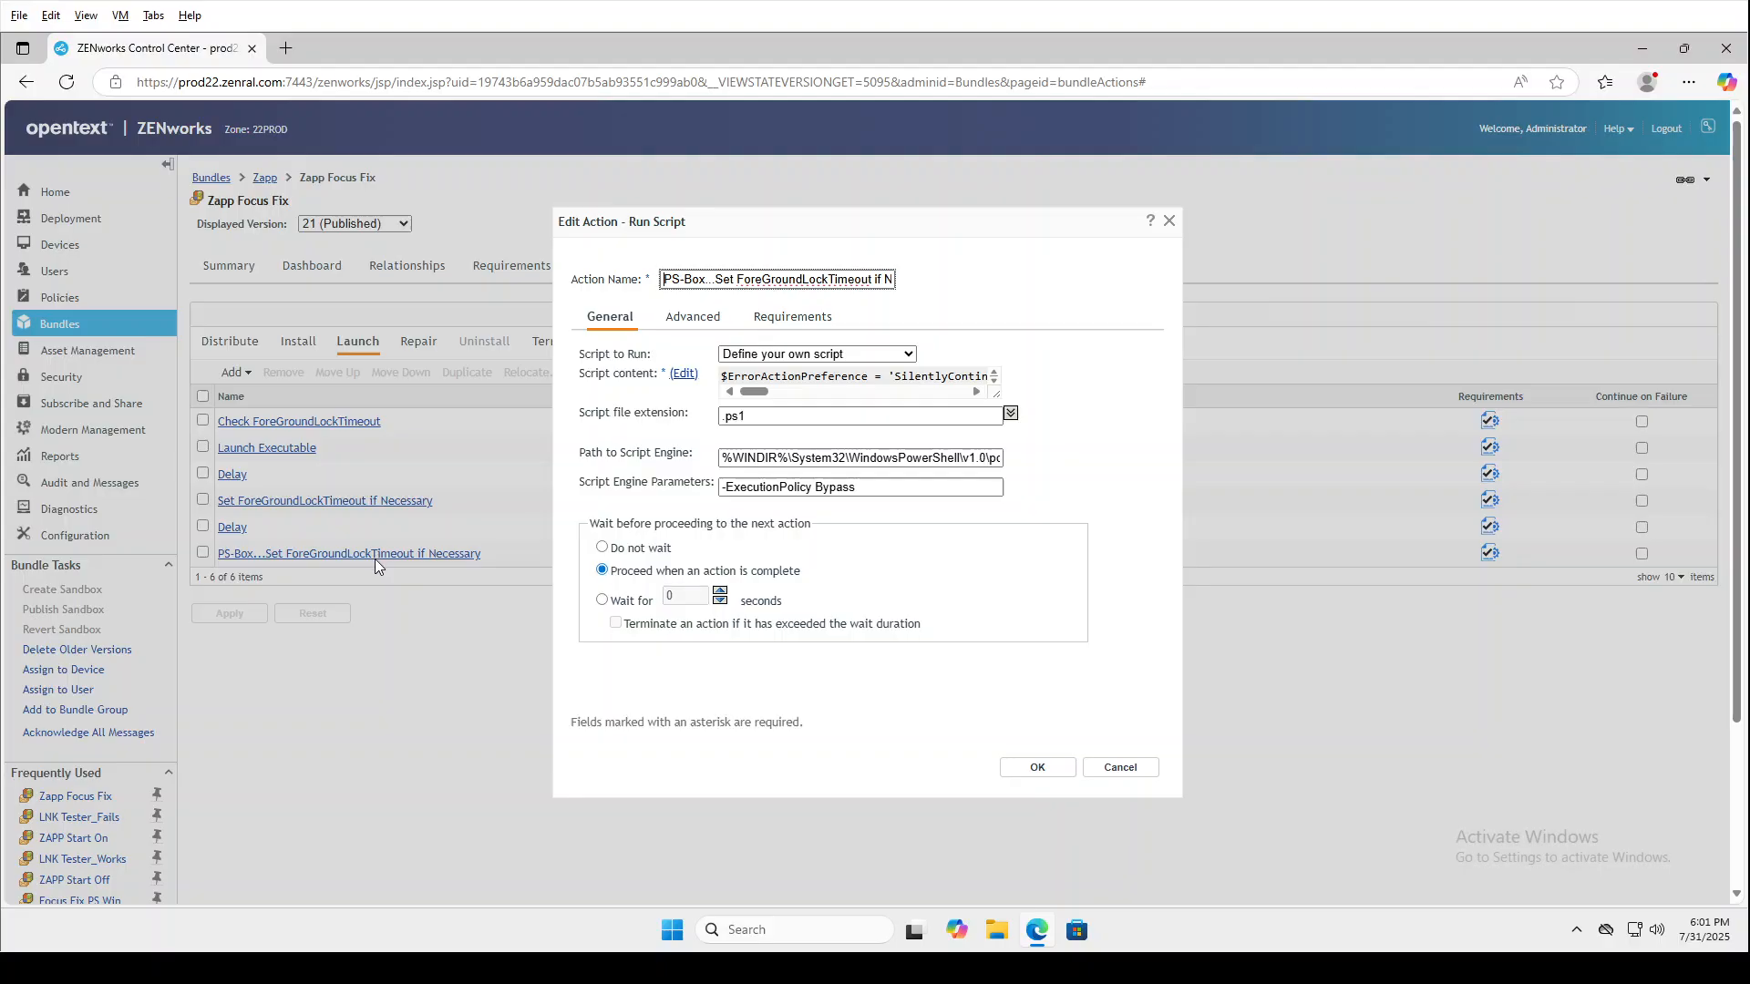
pyautogui.click(788, 318)
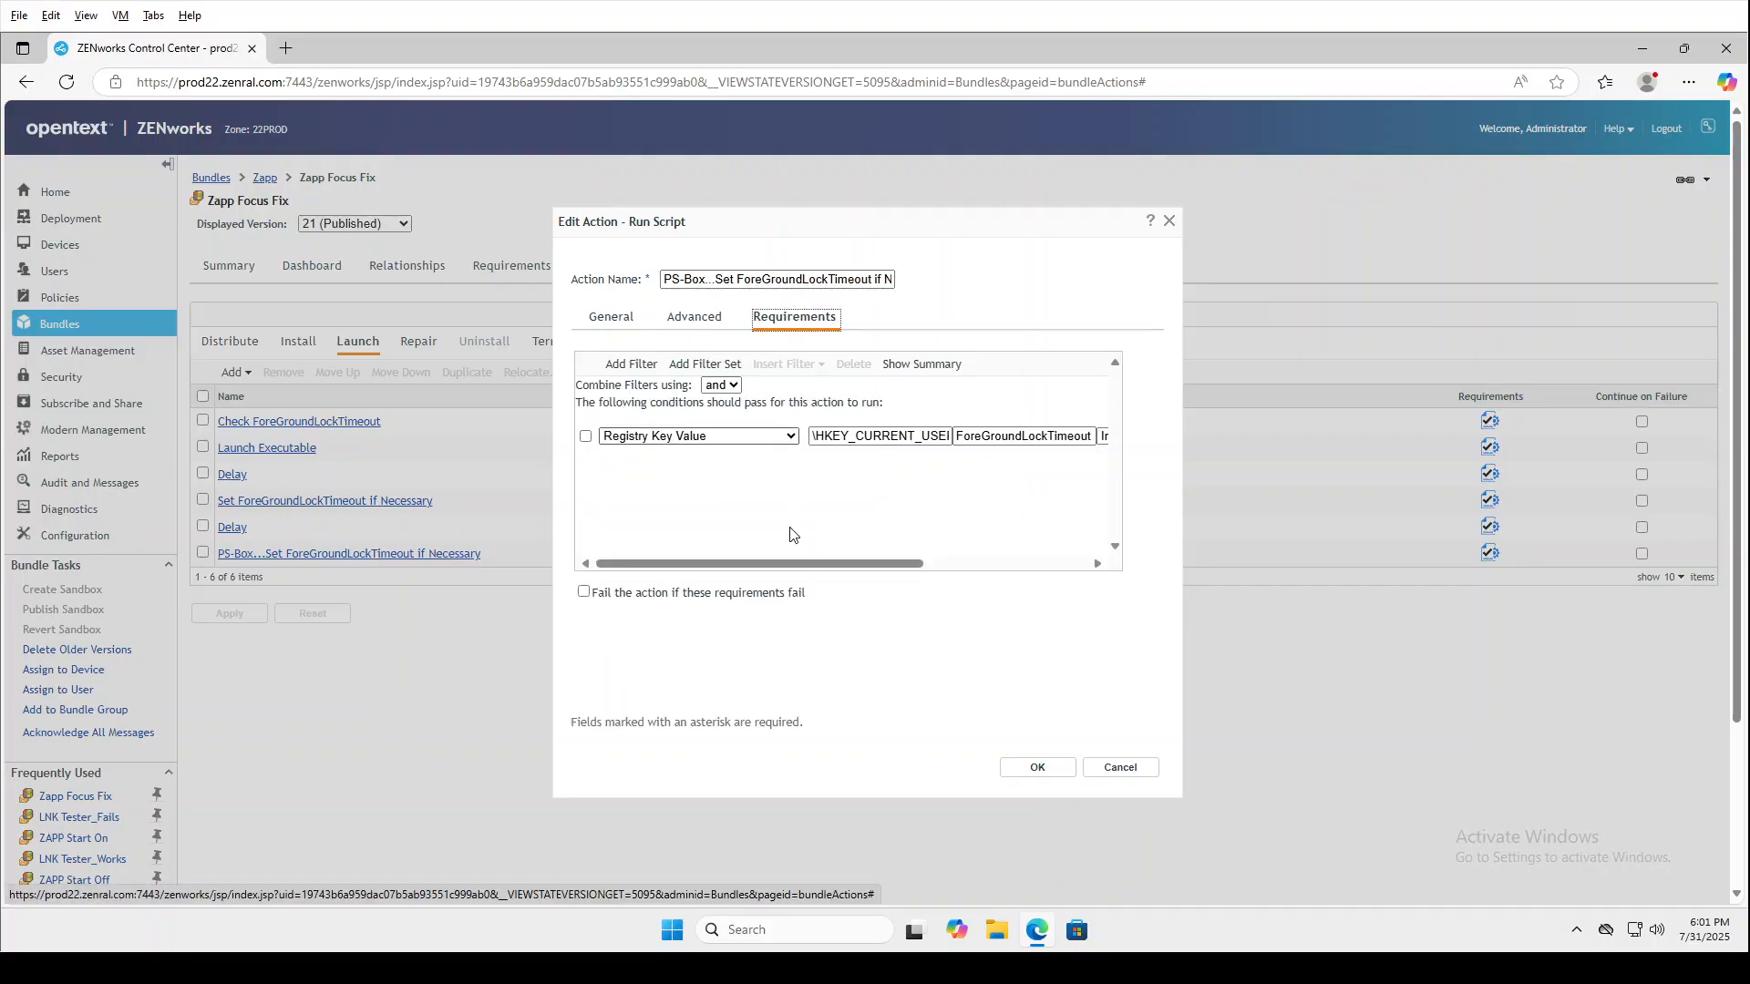
pyautogui.moveTo(914, 566); pyautogui.dragTo(1076, 566)
pyautogui.moveTo(906, 564); pyautogui.dragTo(726, 569)
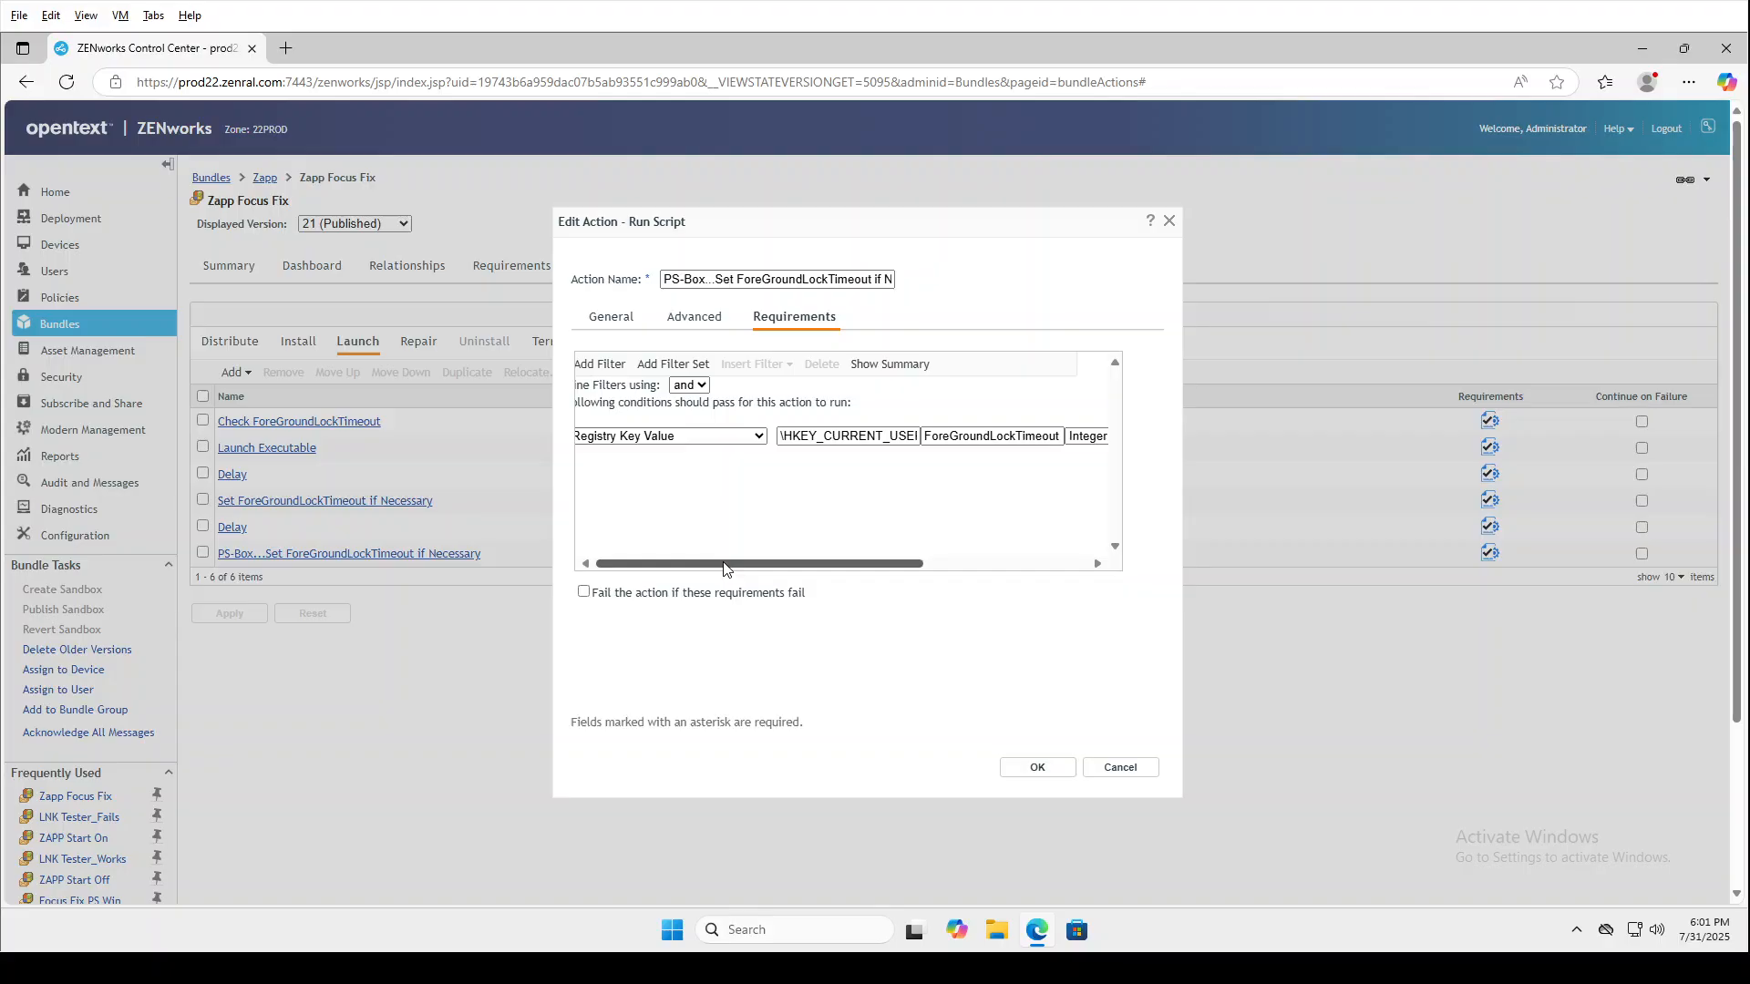
pyautogui.moveTo(722, 562); pyautogui.dragTo(716, 557)
pyautogui.click(1119, 768)
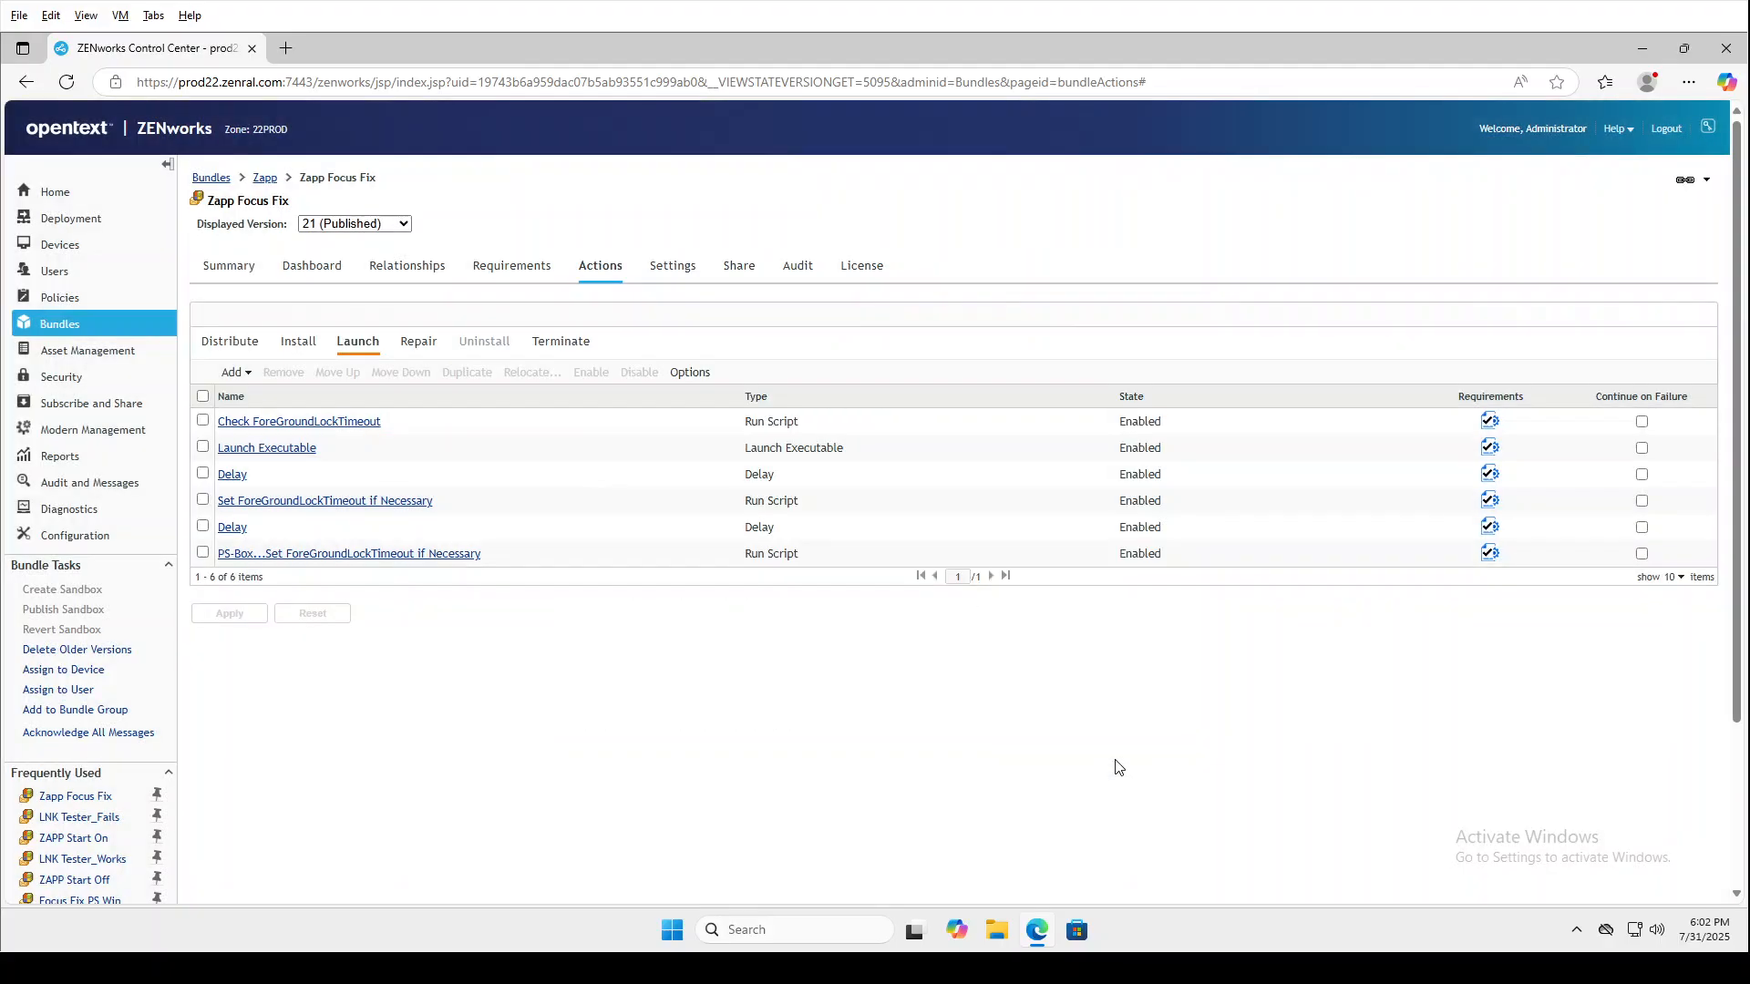
# Minimize the browser and open the ZENworks application window showing the Zapp folder
pyautogui.click(1642, 49)
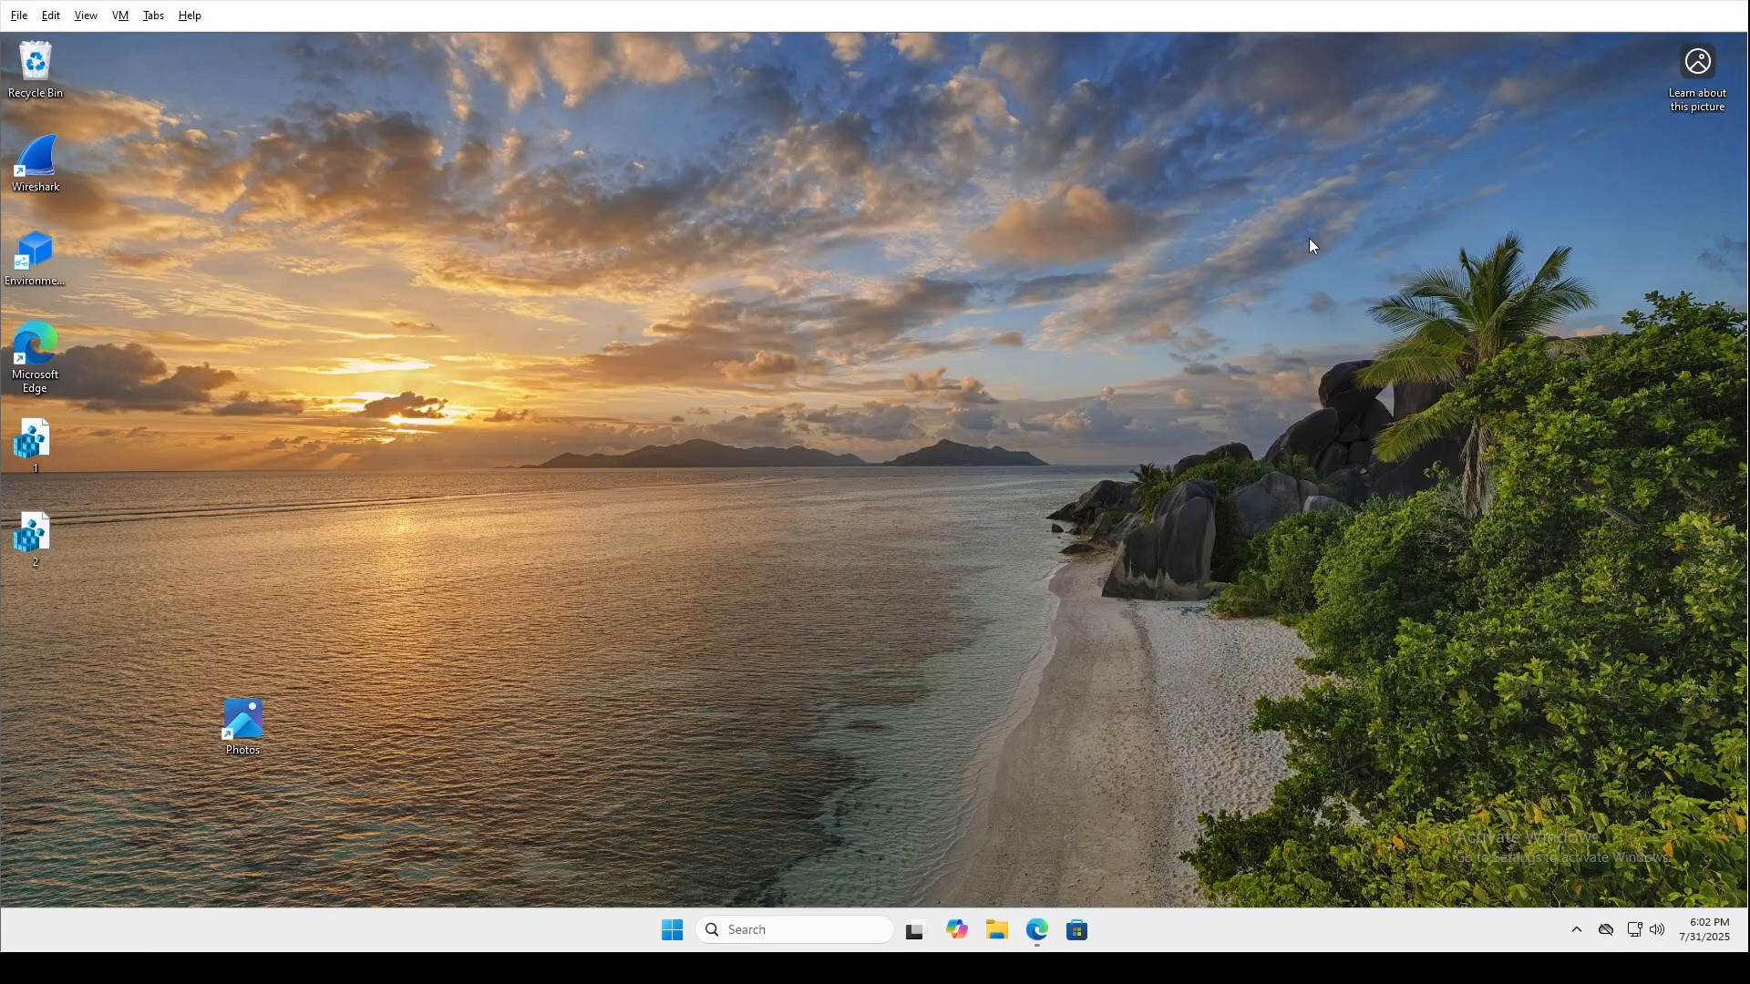
pyautogui.click(1576, 929)
pyautogui.click(1504, 874)
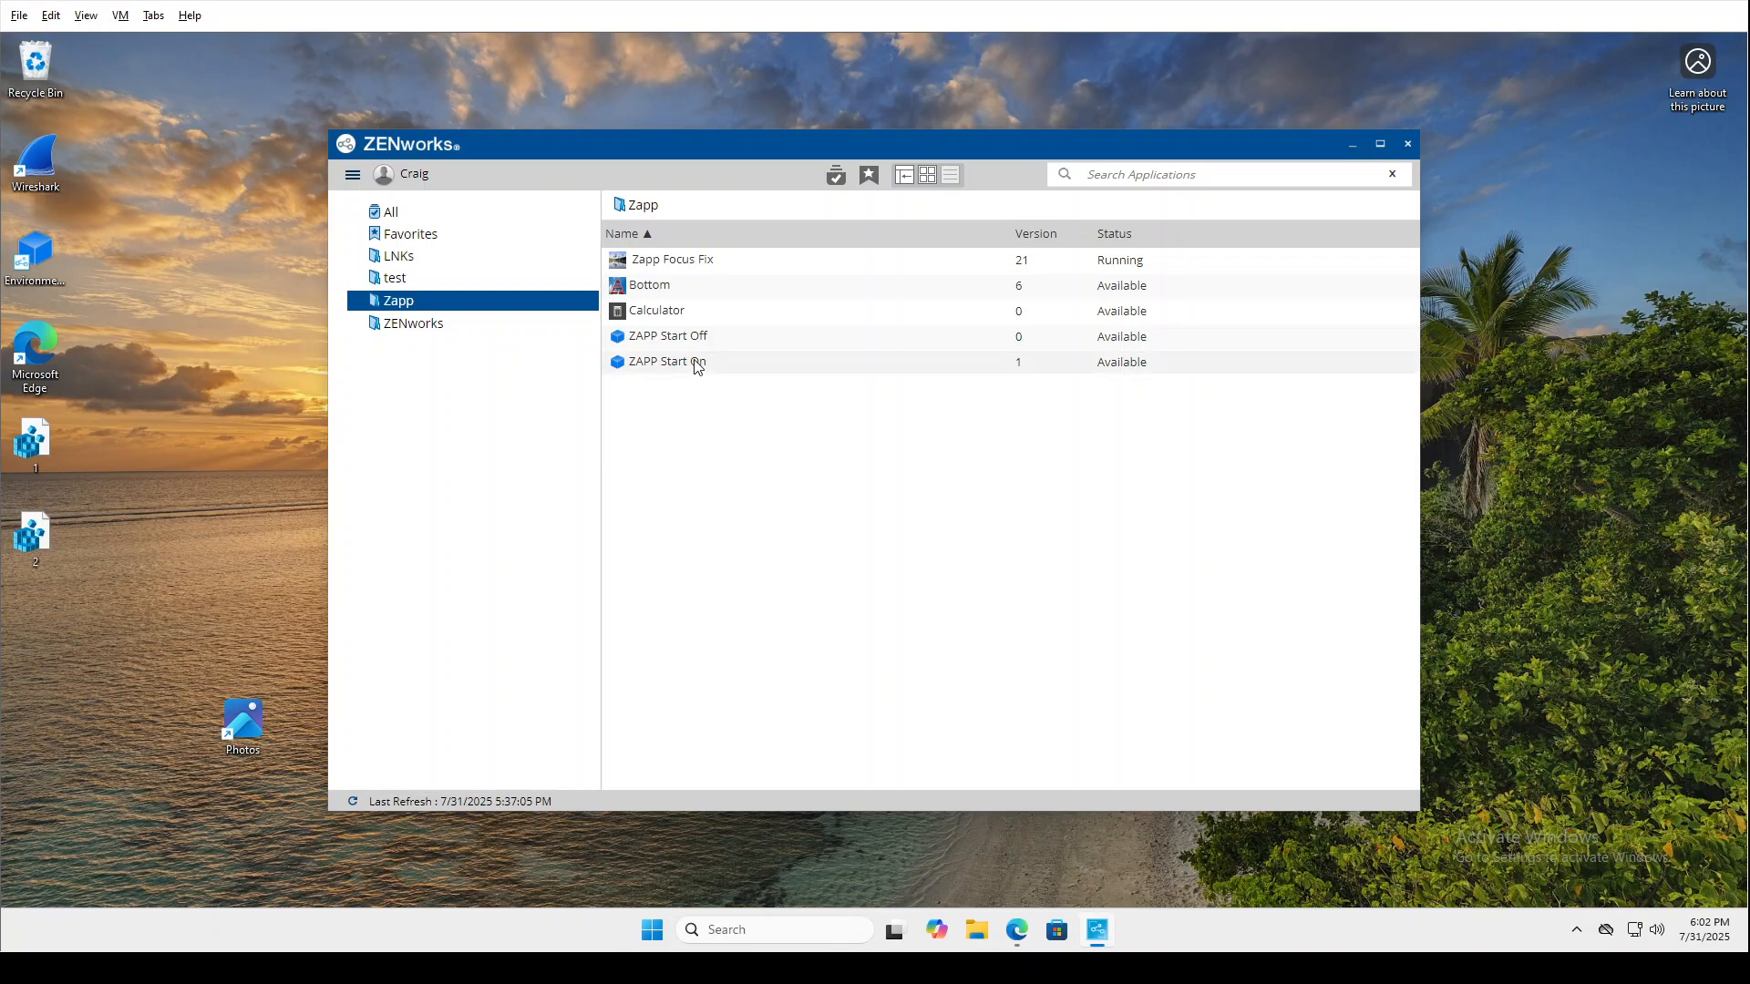
# Launch Calculator from the Zapp folder twice to check its window focus, closing it each time
pyautogui.doubleClick(675, 312)
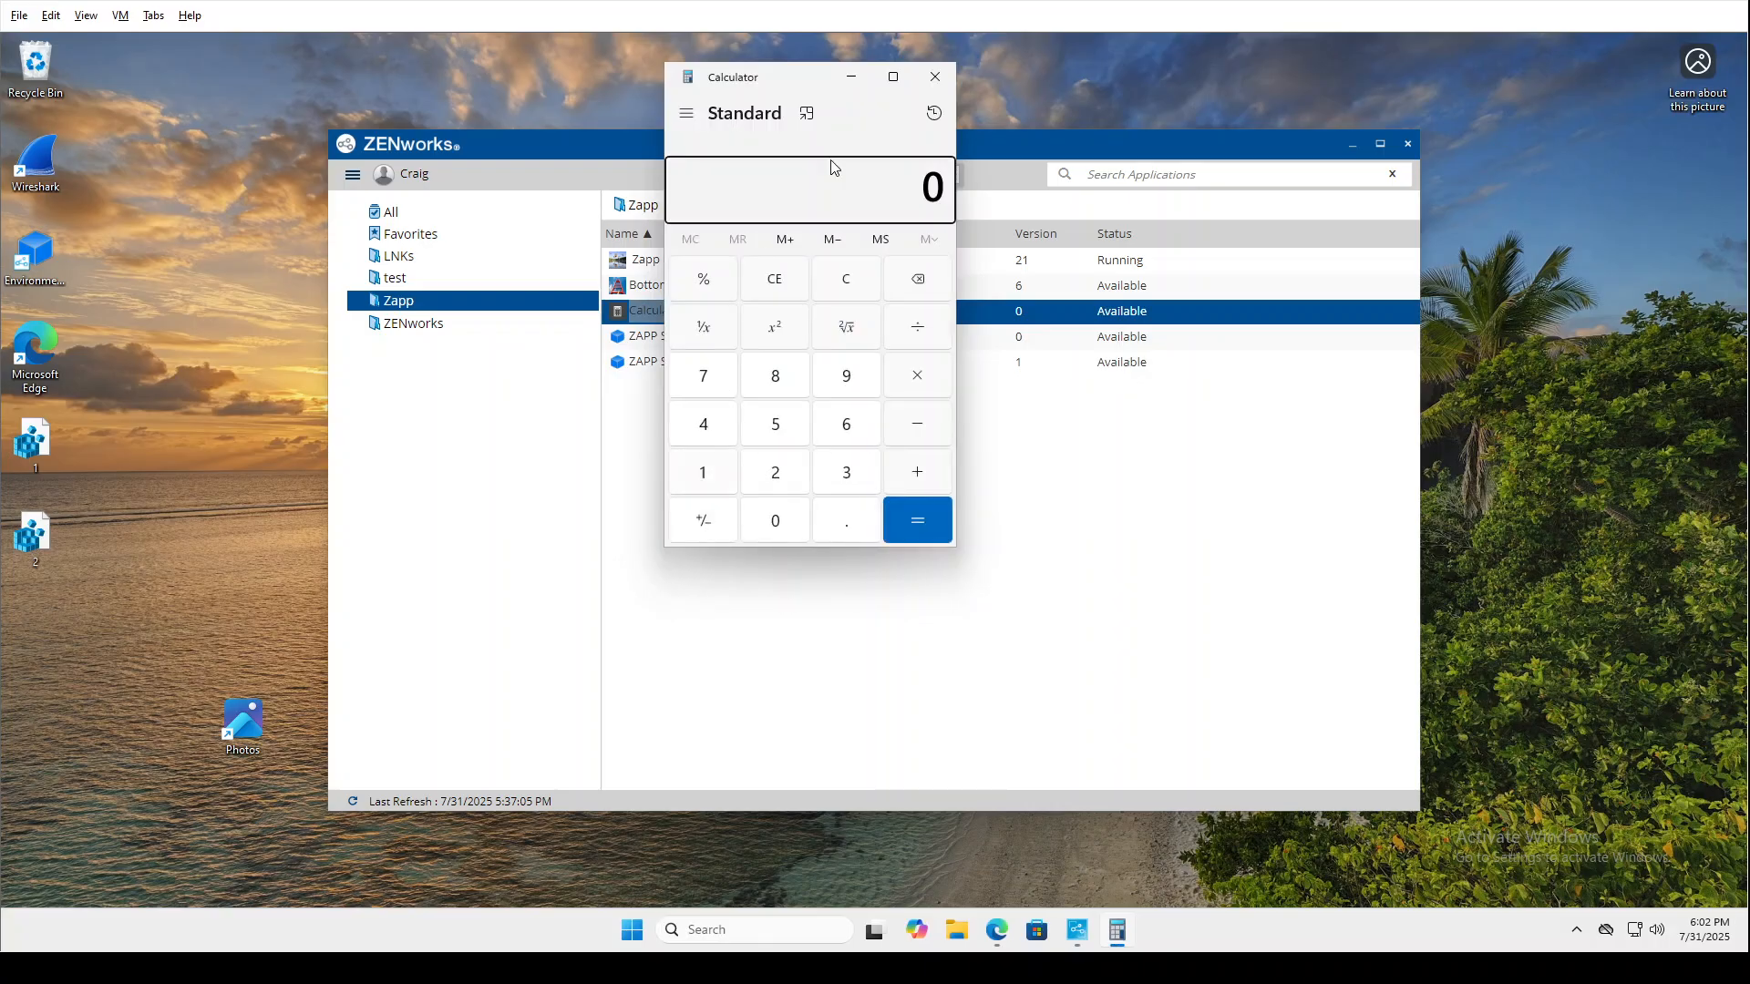
pyautogui.click(935, 77)
pyautogui.doubleClick(696, 310)
pyautogui.click(937, 80)
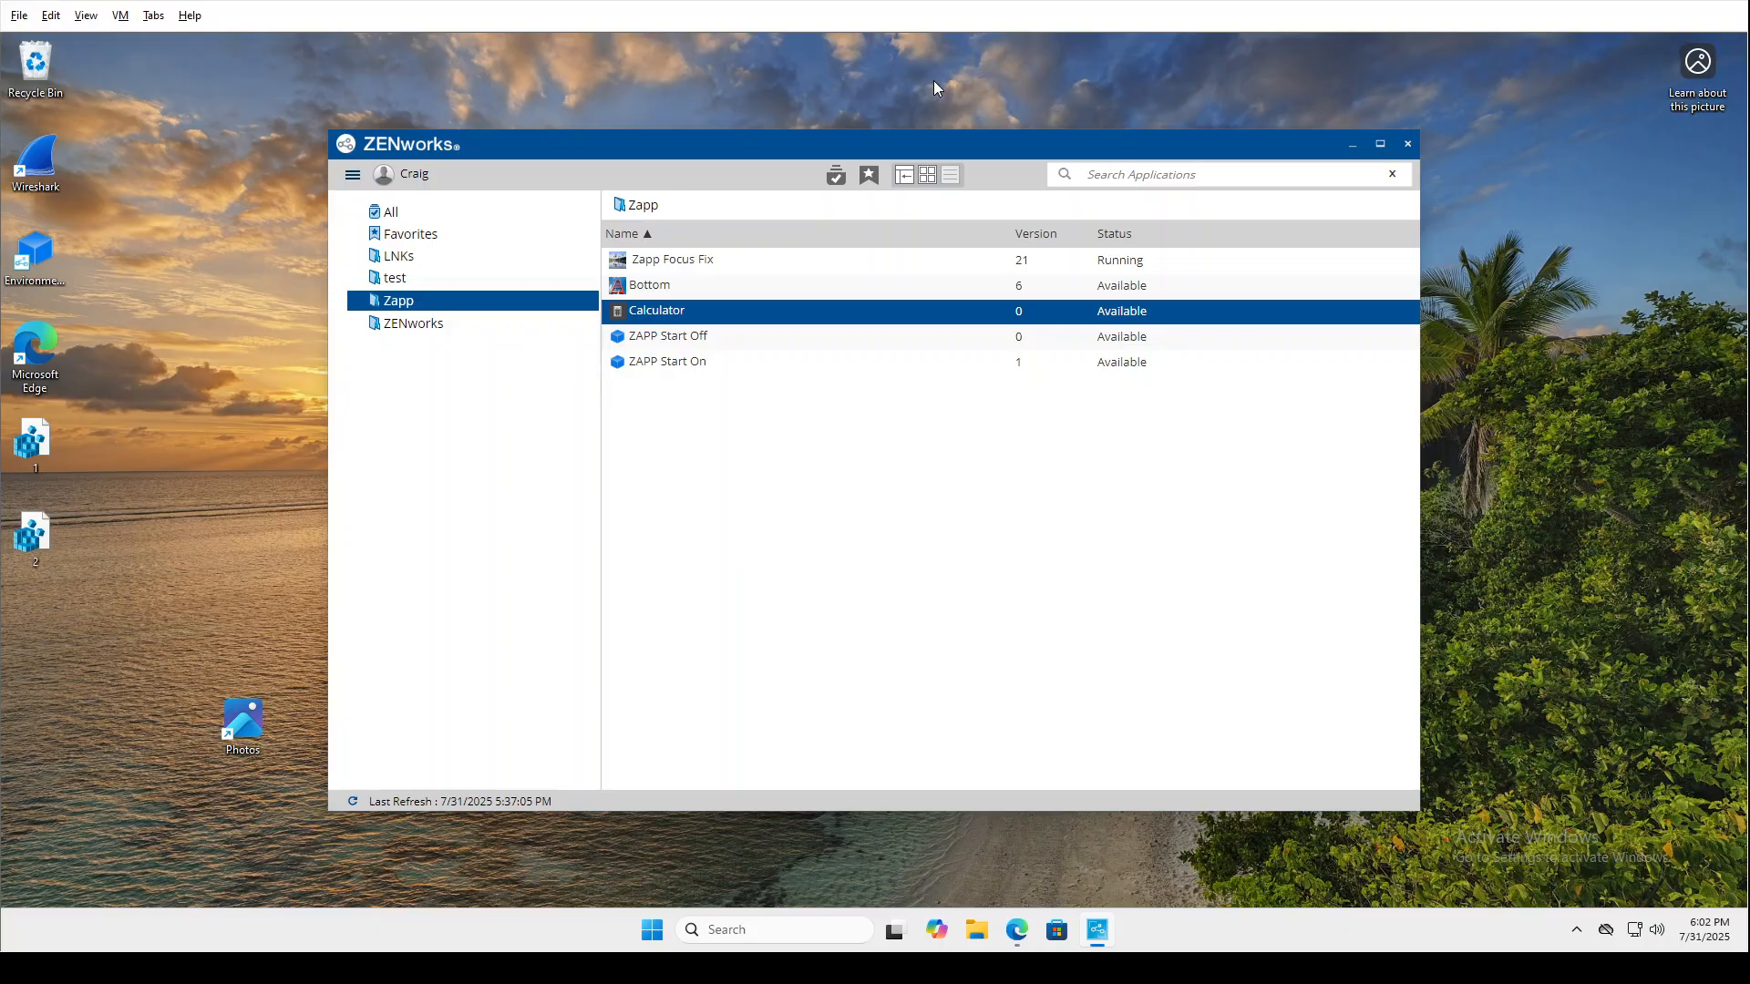
# Run the Bottom bundle and launch Calculator to check its window focus, closing Calculator when done
pyautogui.click(688, 342)
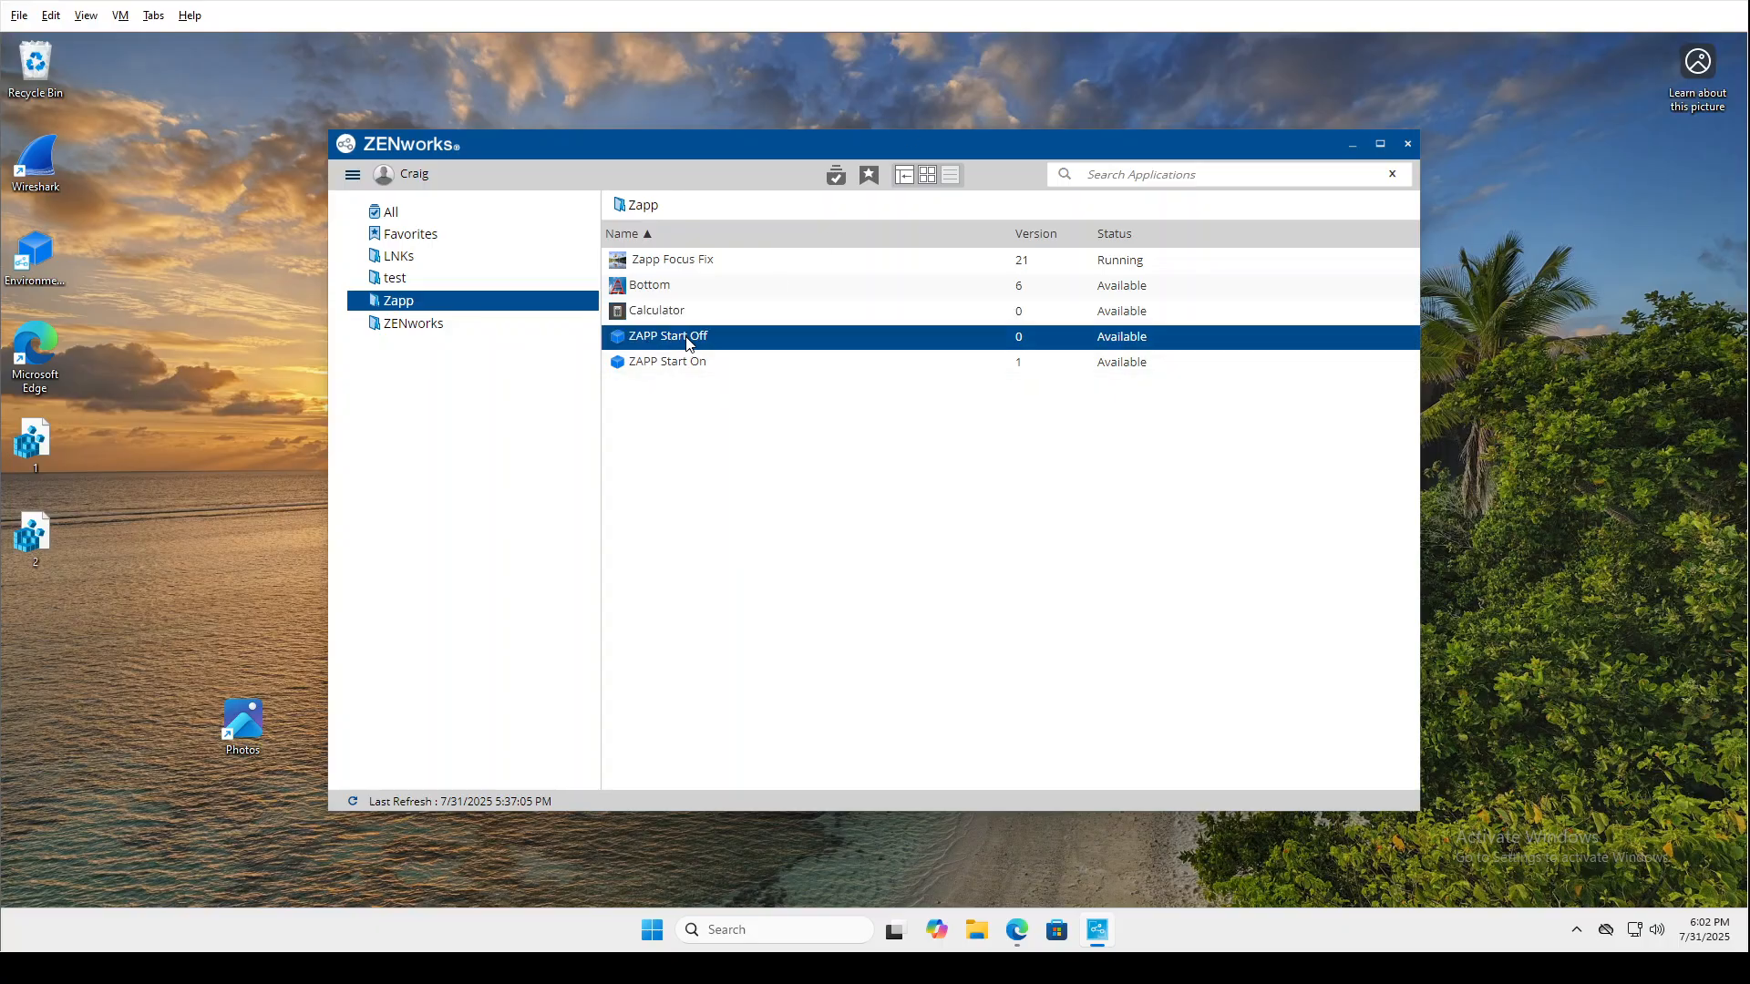
pyautogui.click(690, 364)
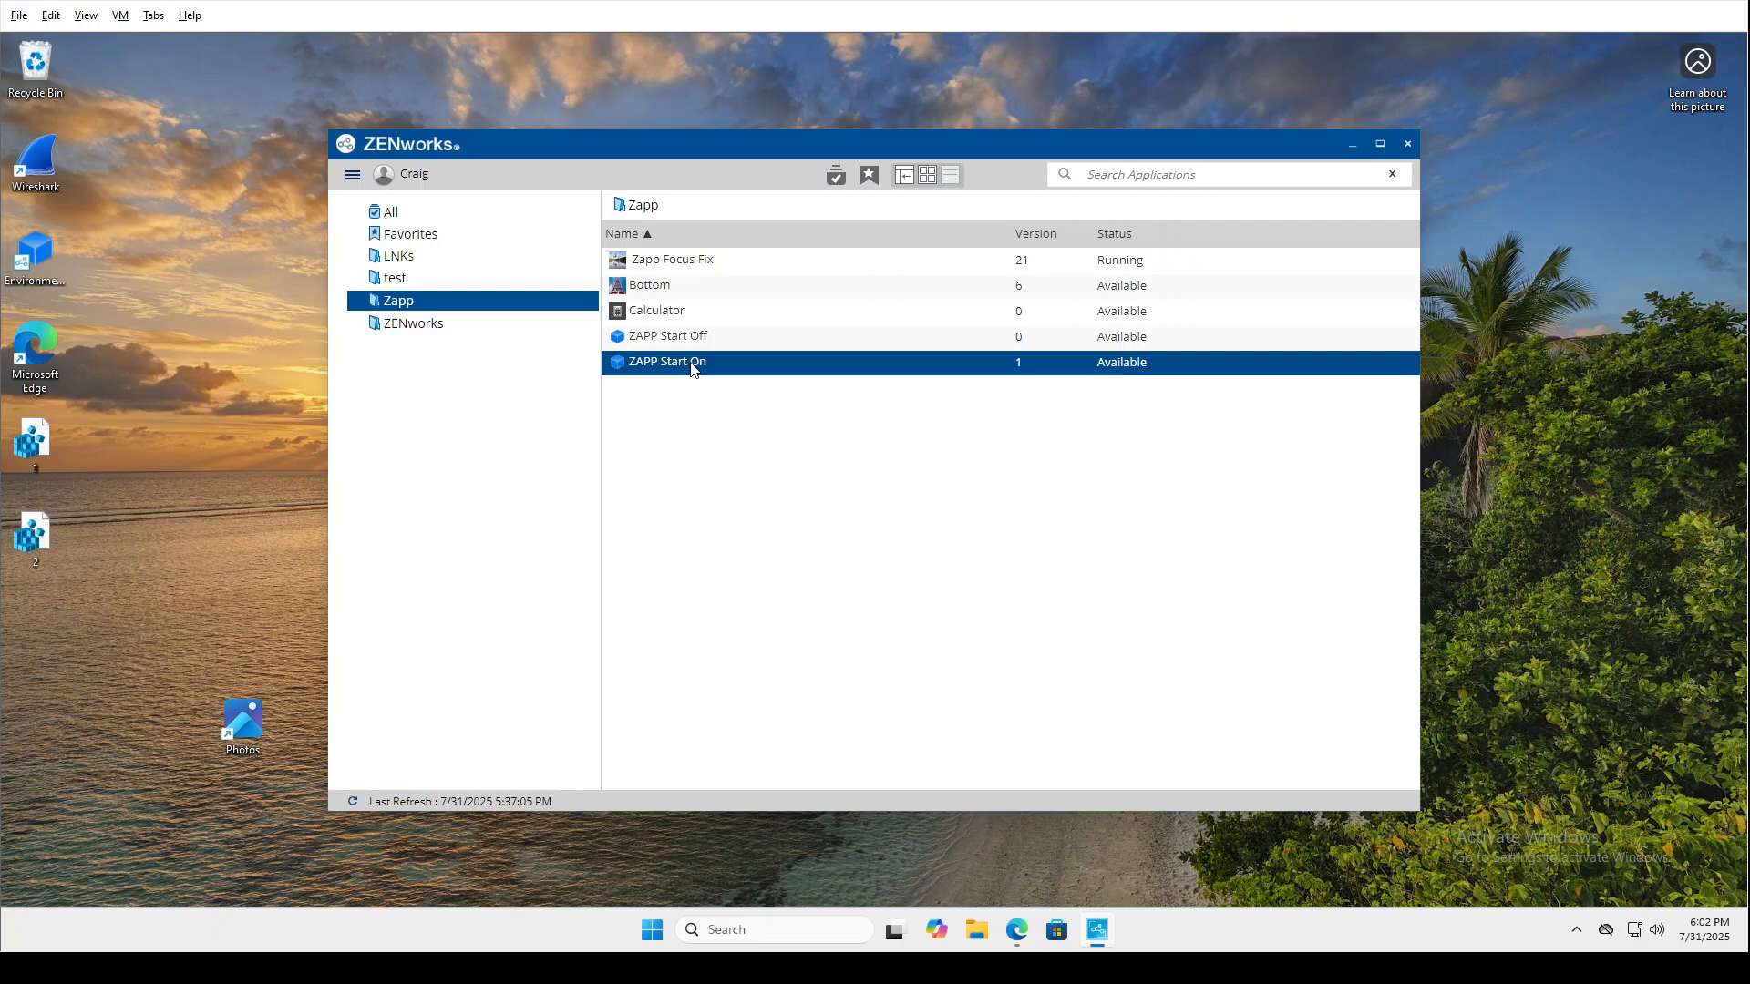
pyautogui.doubleClick(661, 288)
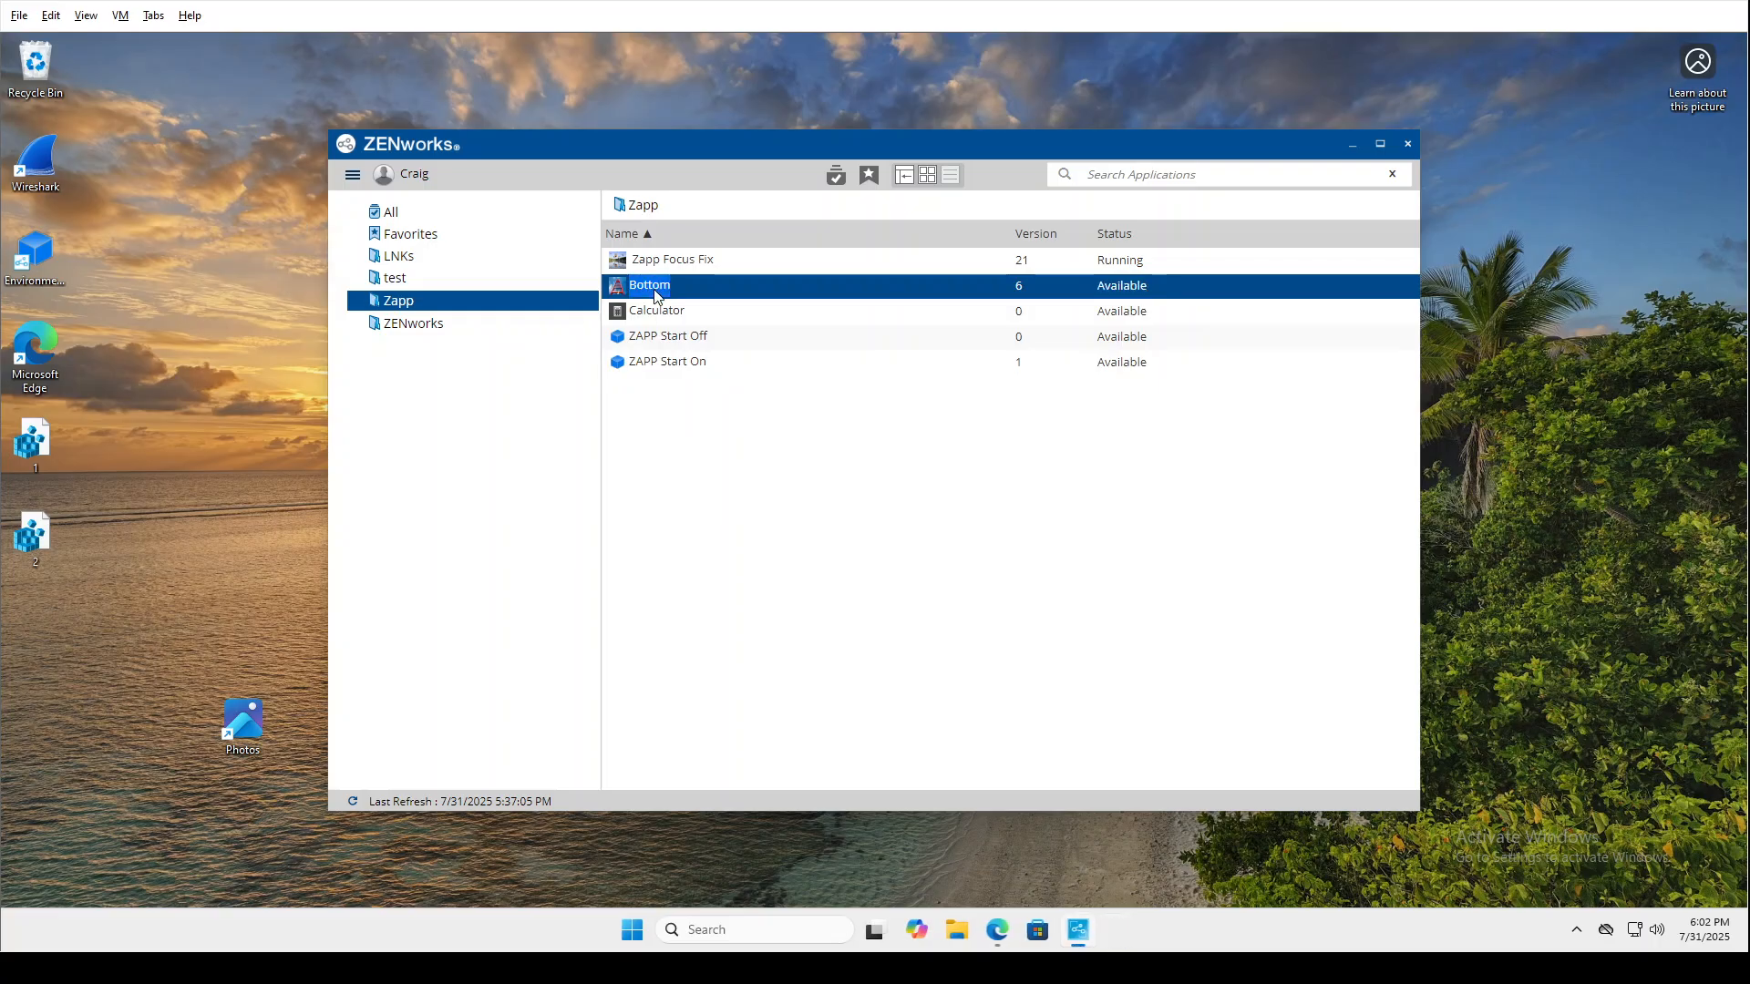
pyautogui.click(657, 262)
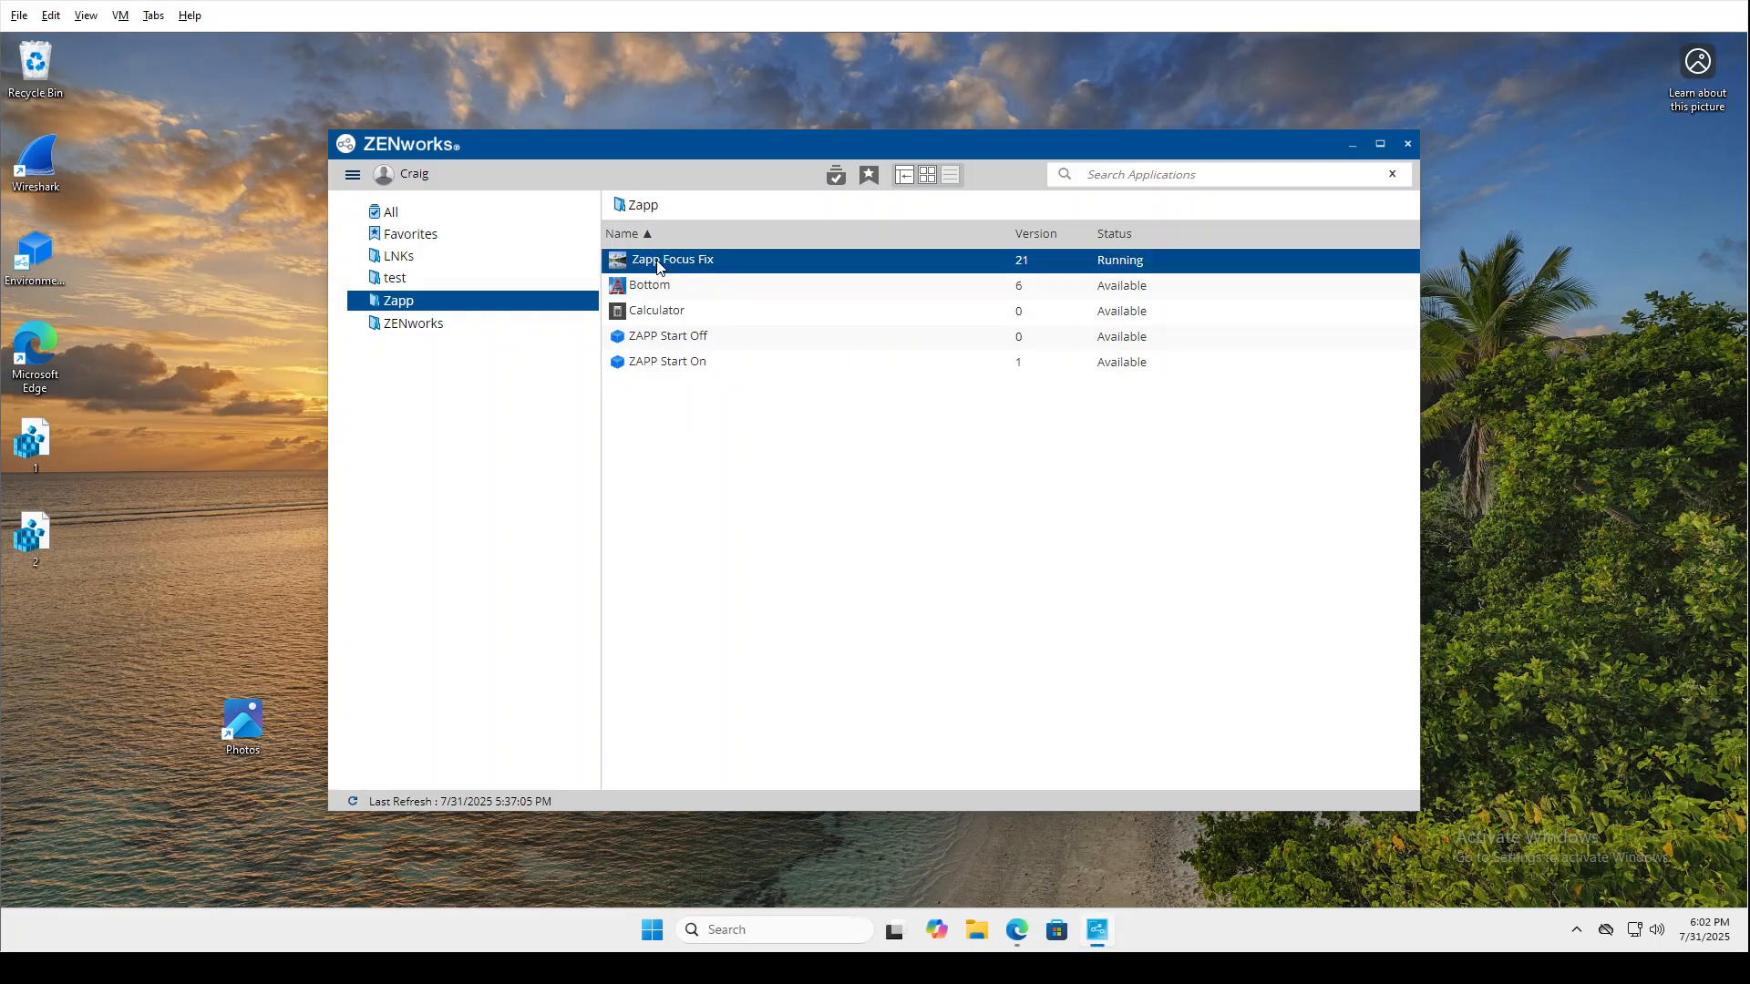
pyautogui.doubleClick(659, 308)
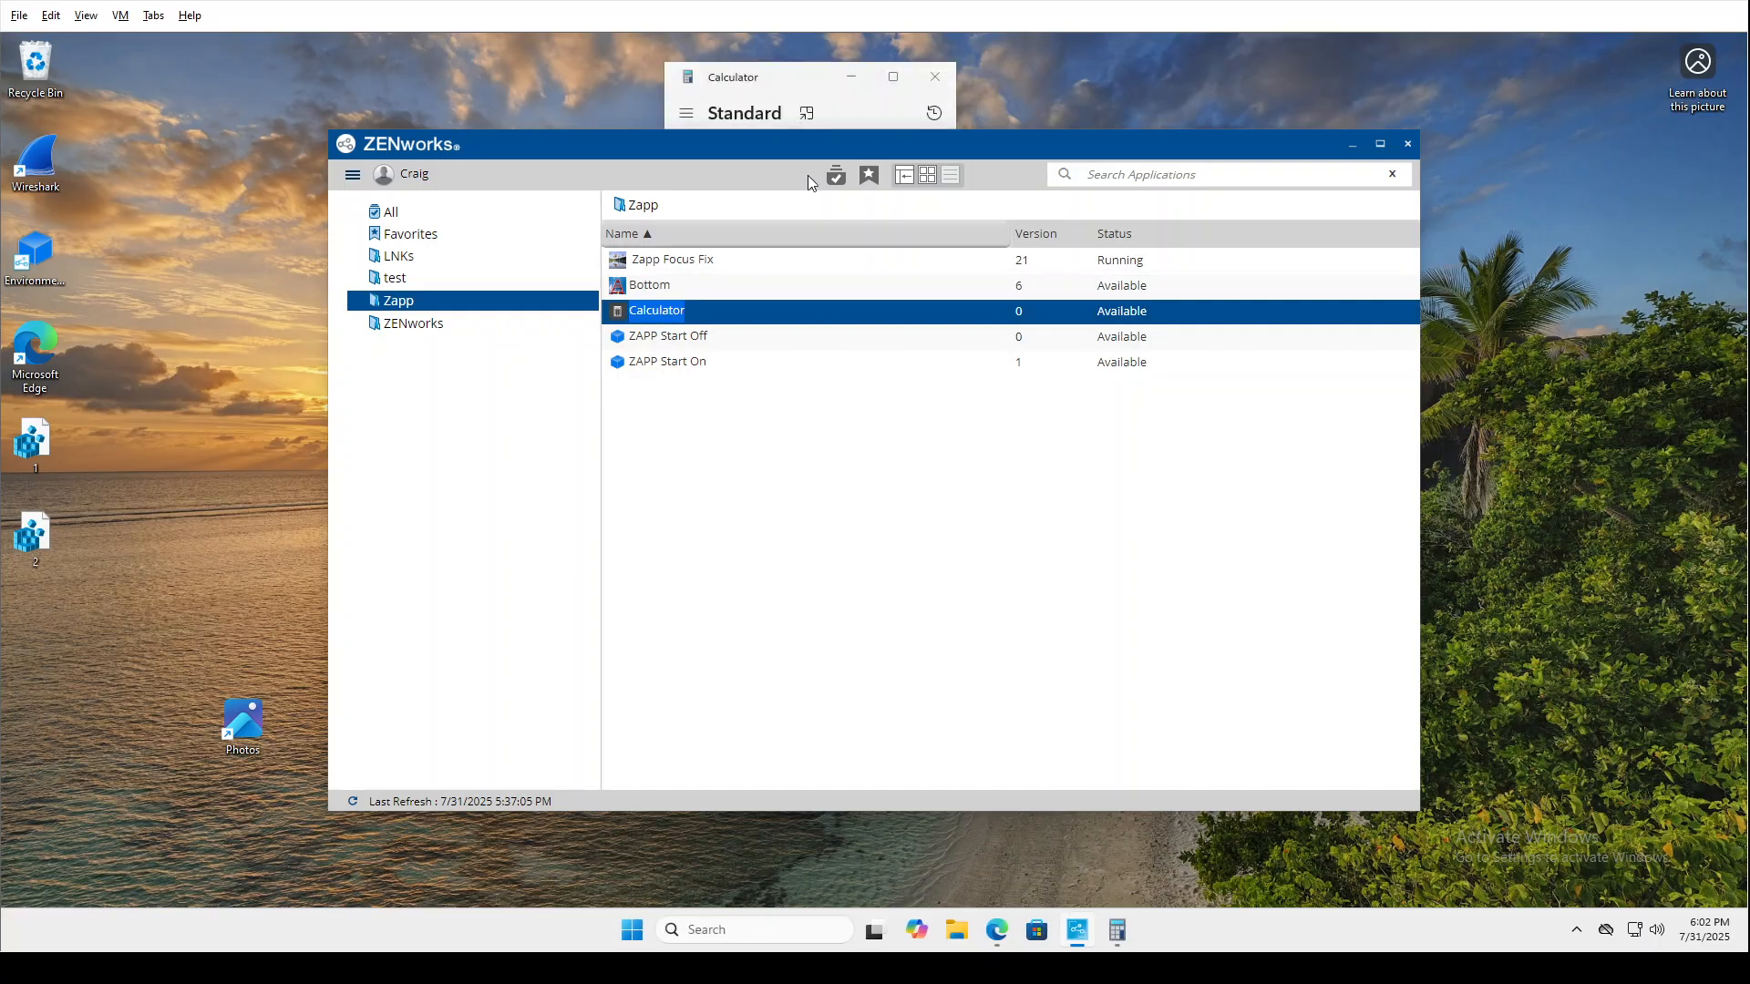
pyautogui.click(935, 77)
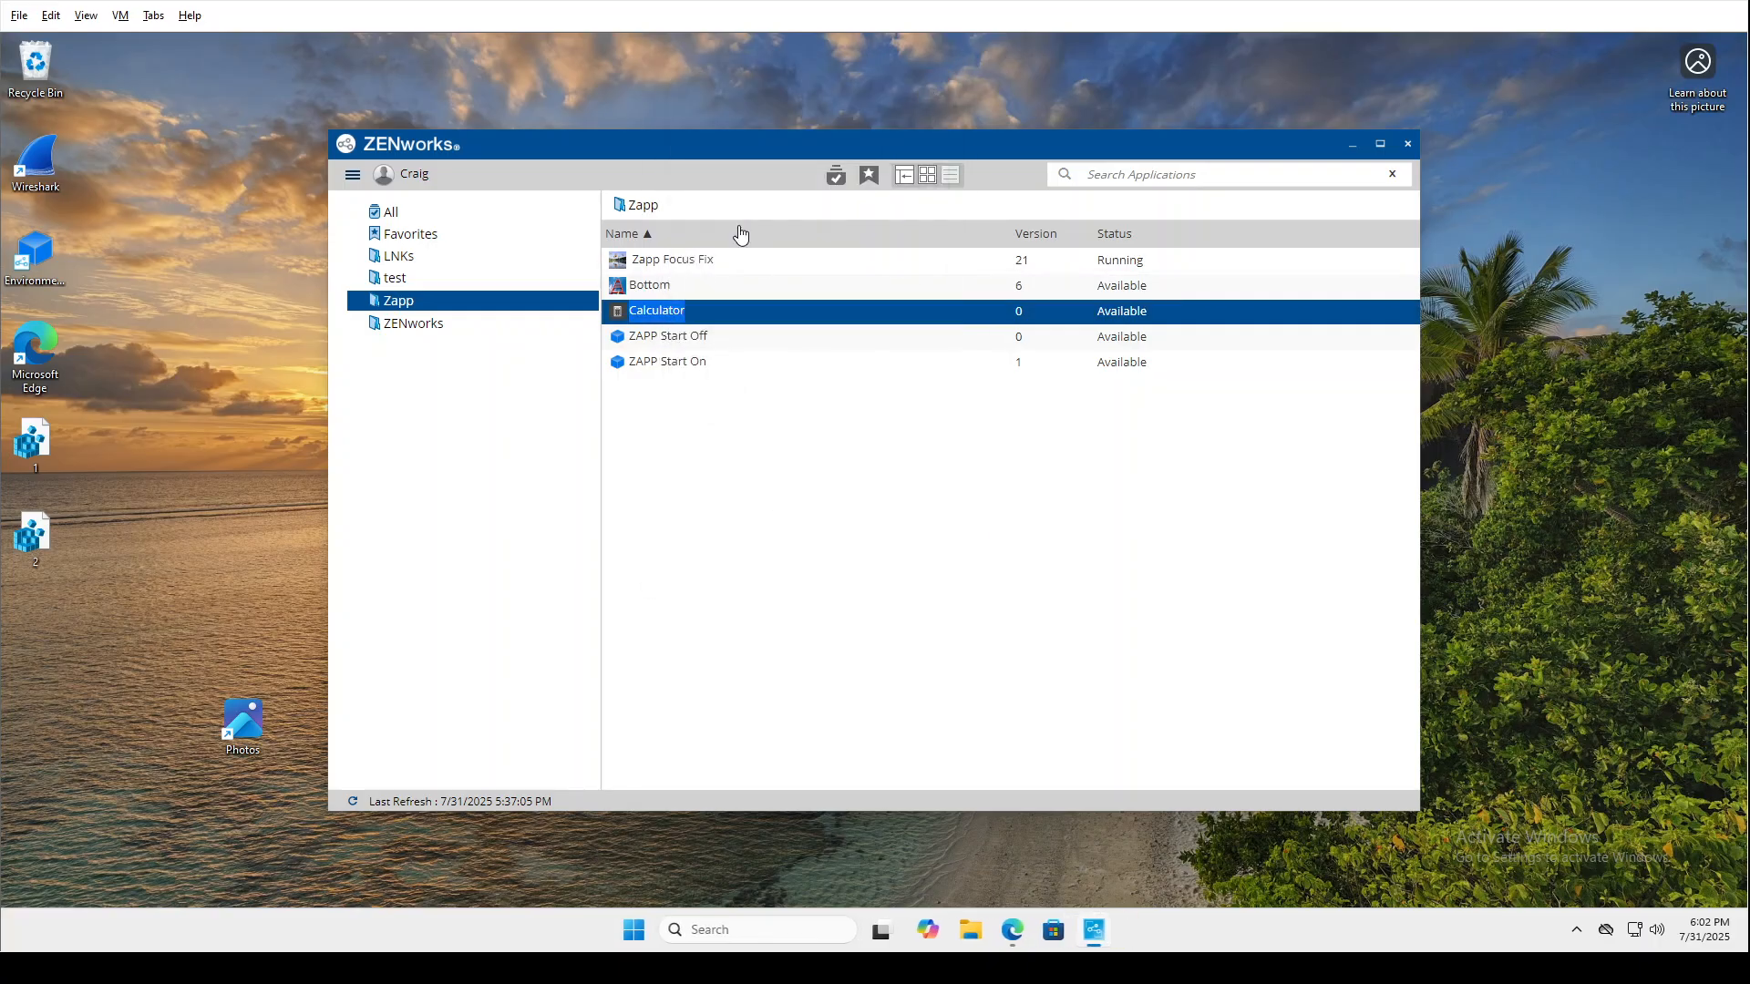
# Run the Zapp Focus Fix bundle and launch Calculator again to check its window focus, closing Calculator when done
pyautogui.doubleClick(627, 266)
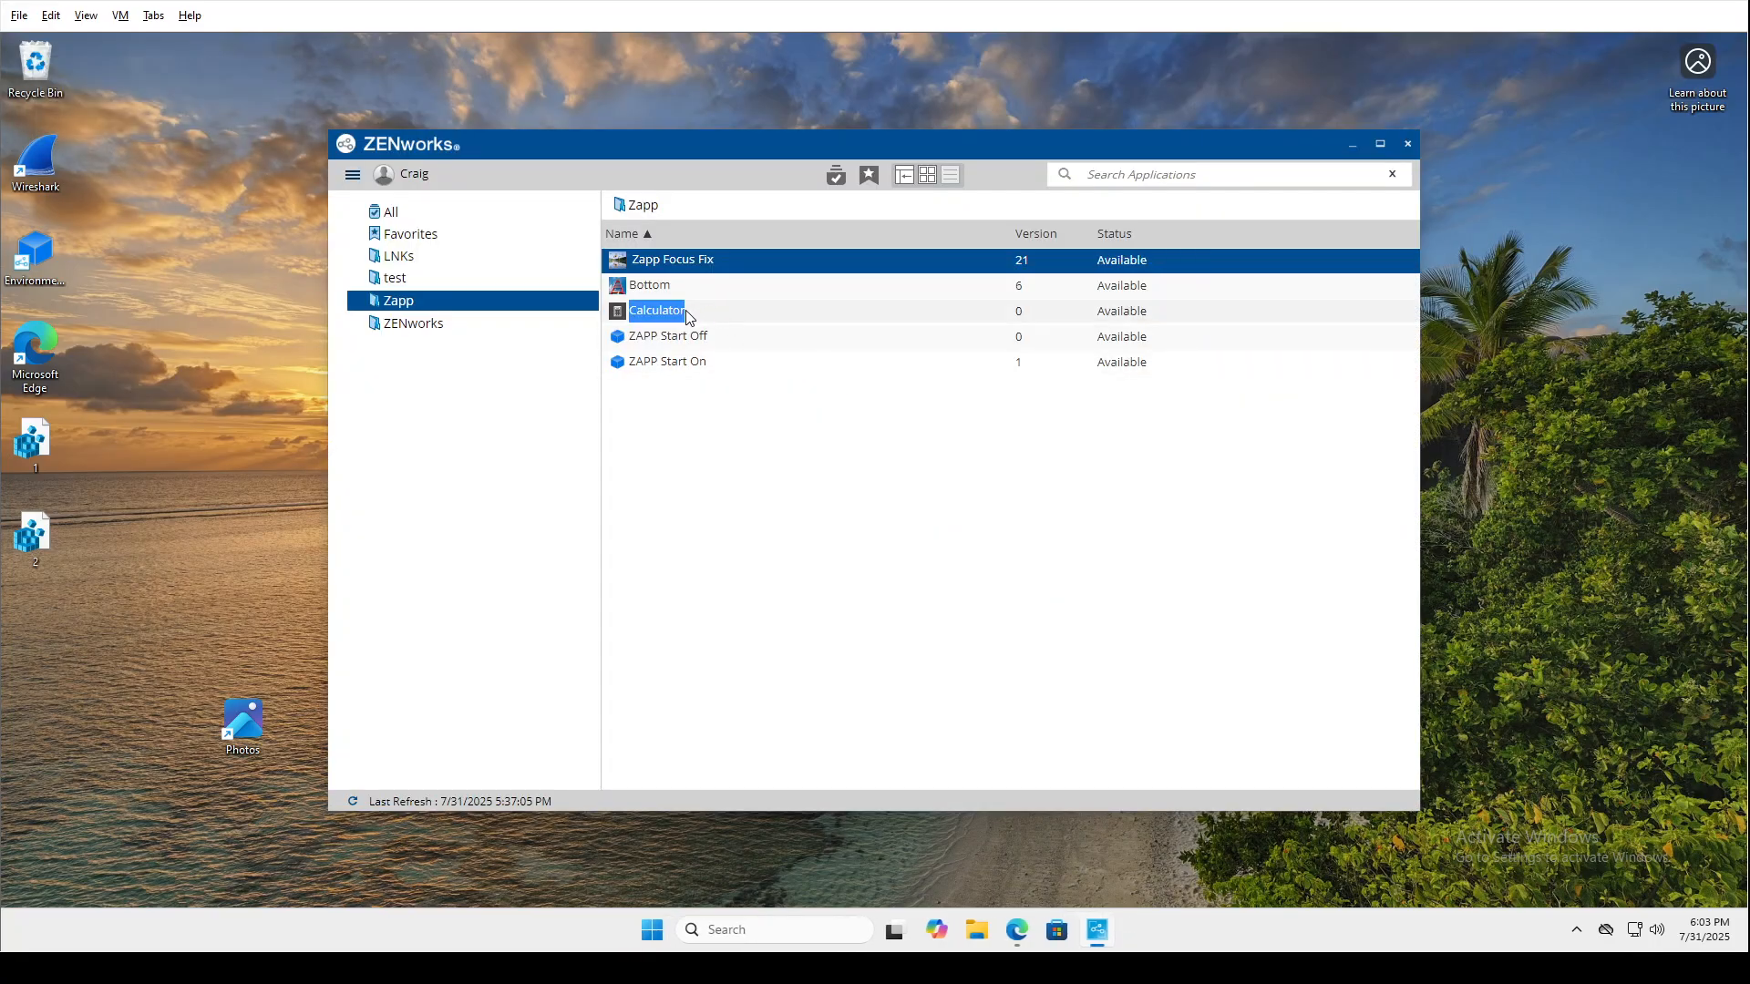
pyautogui.doubleClick(663, 319)
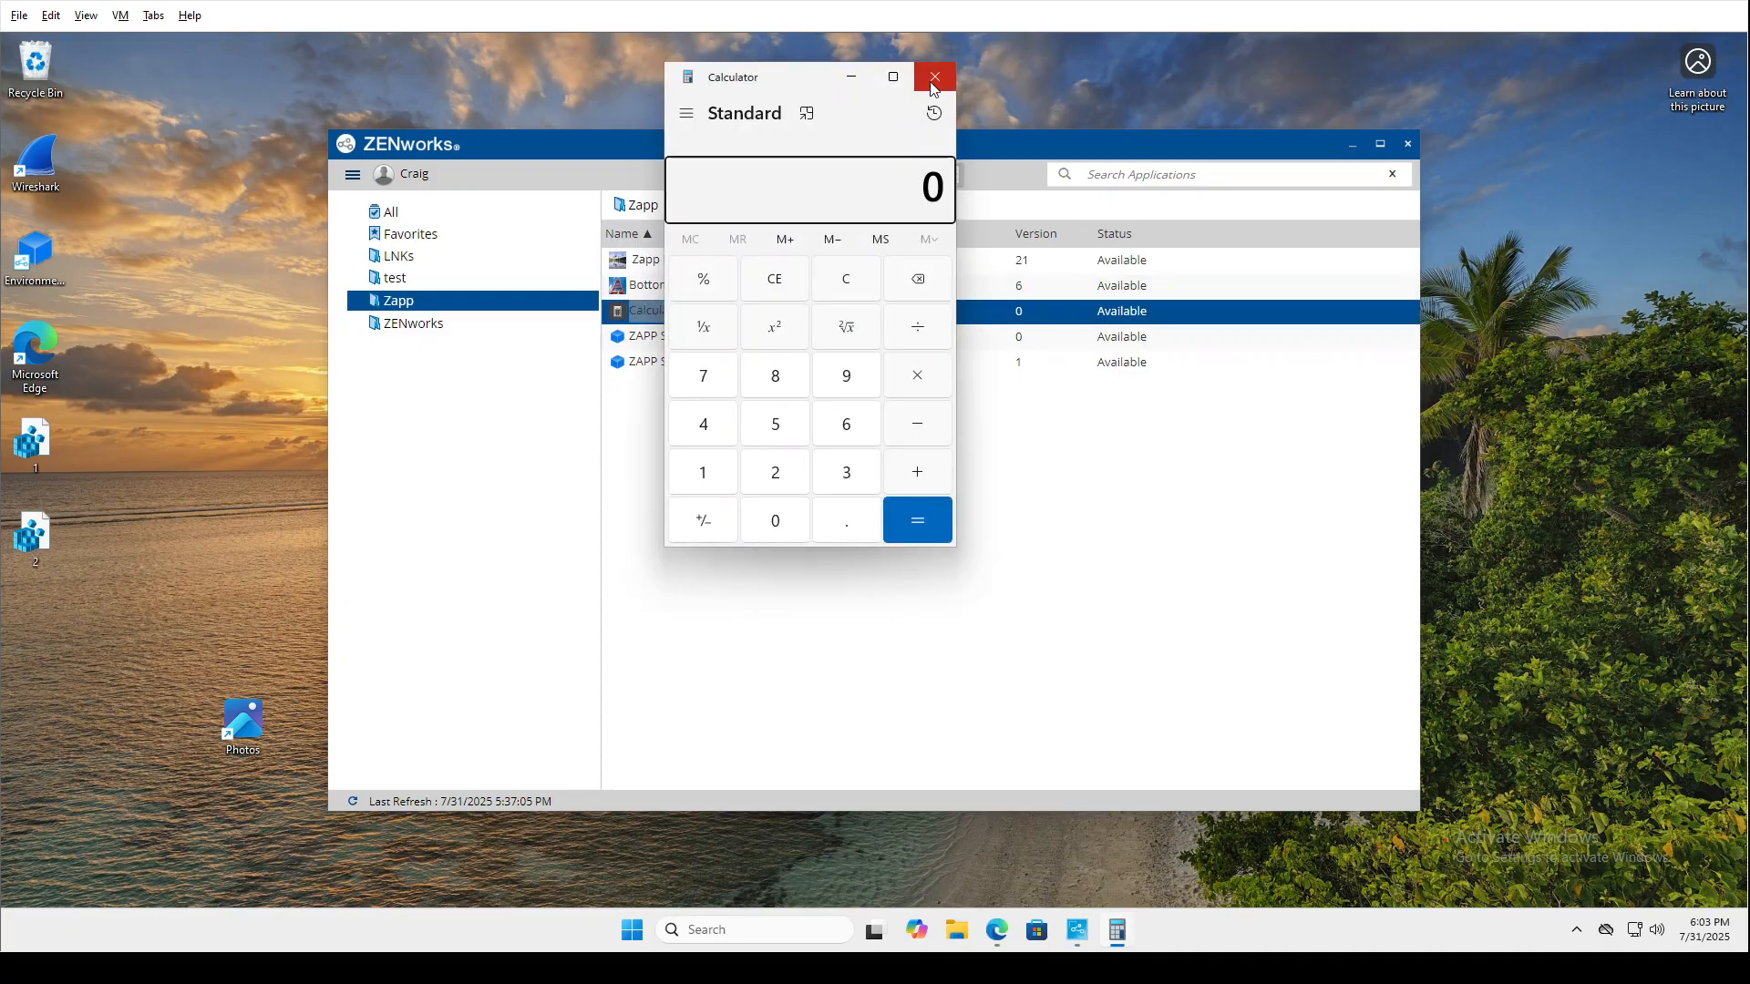
pyautogui.click(934, 77)
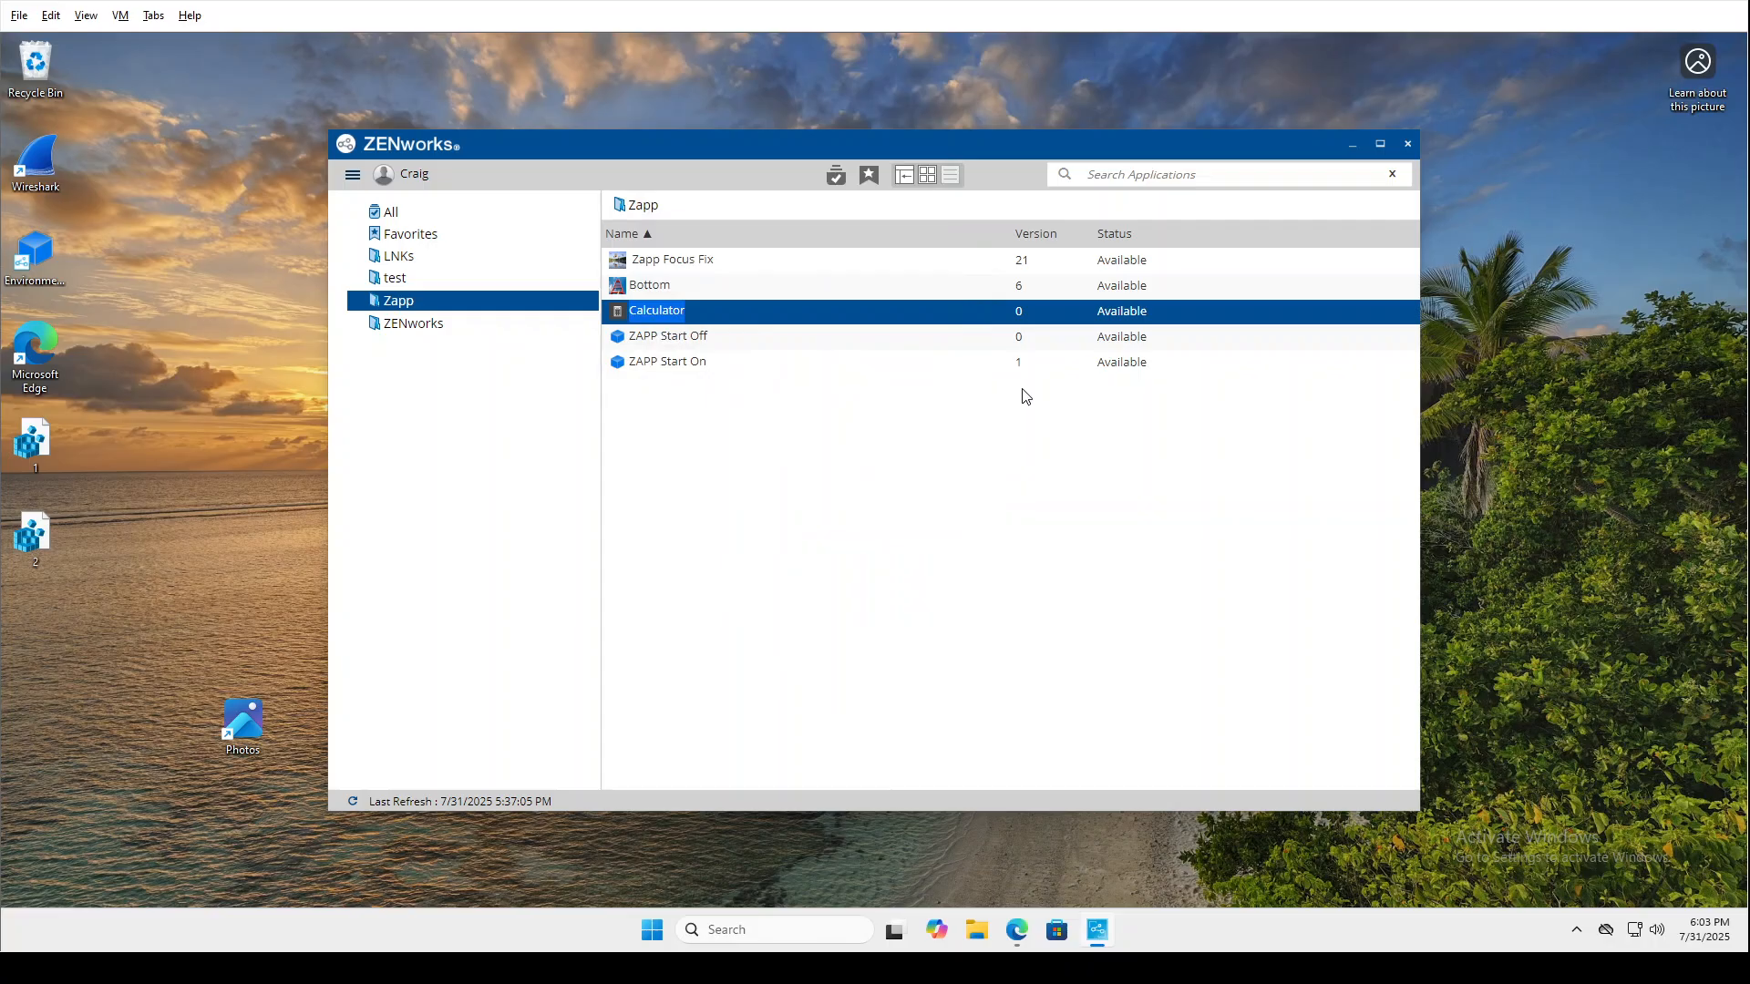